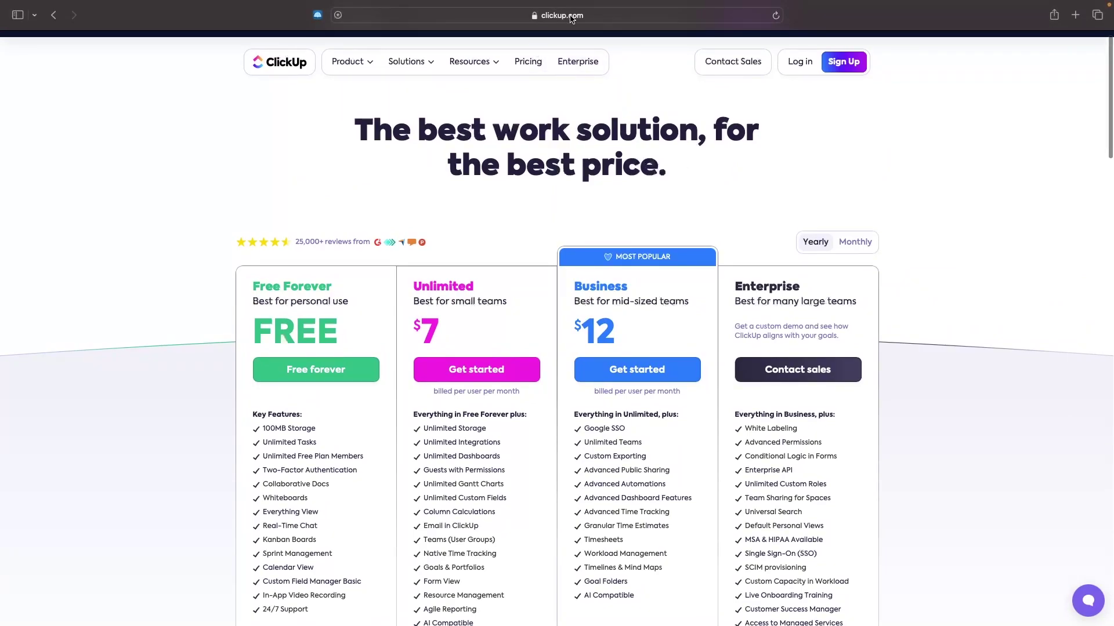
Review ClickUp's Free Forever plan: Unlimited Free Plan Members, Collaborative Docs and Whiteboards
{"action": "scroll", "coordinate": [599, 151], "scroll_direction": "down", "scroll_amount": 3}
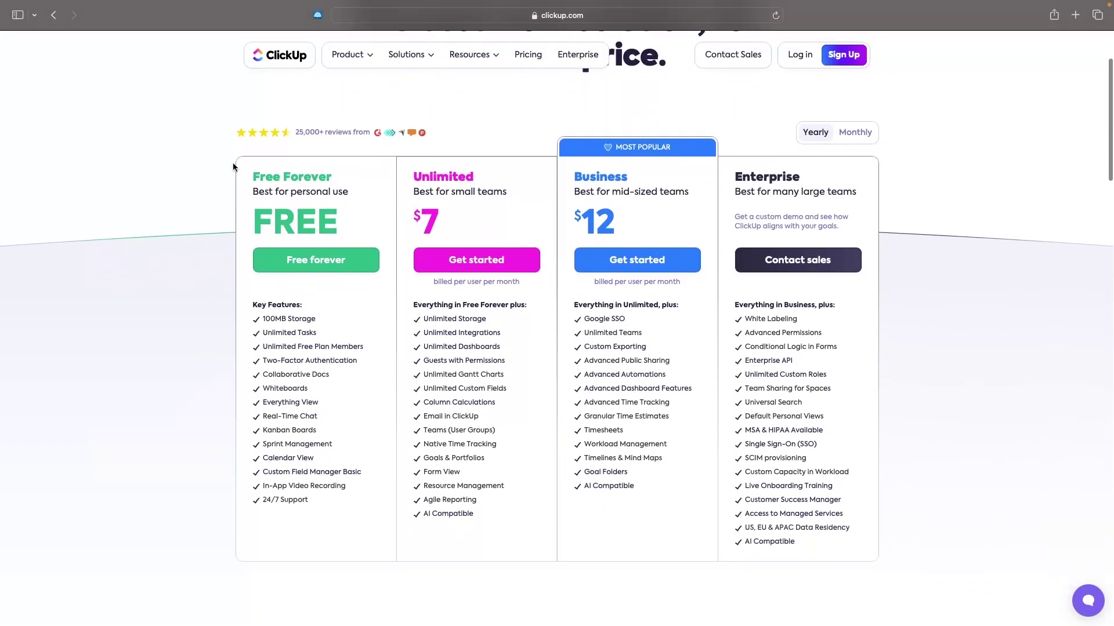
{"action": "left_click_drag", "start_coordinate": [265, 172], "coordinate": [363, 192]}
{"action": "left_click", "coordinate": [362, 200]}
{"action": "left_click_drag", "start_coordinate": [306, 323], "coordinate": [329, 318]}
{"action": "scroll", "coordinate": [343, 324], "scroll_direction": "down", "scroll_amount": 1}
{"action": "left_click_drag", "start_coordinate": [261, 332], "coordinate": [365, 334]}
{"action": "left_click", "coordinate": [351, 318]}
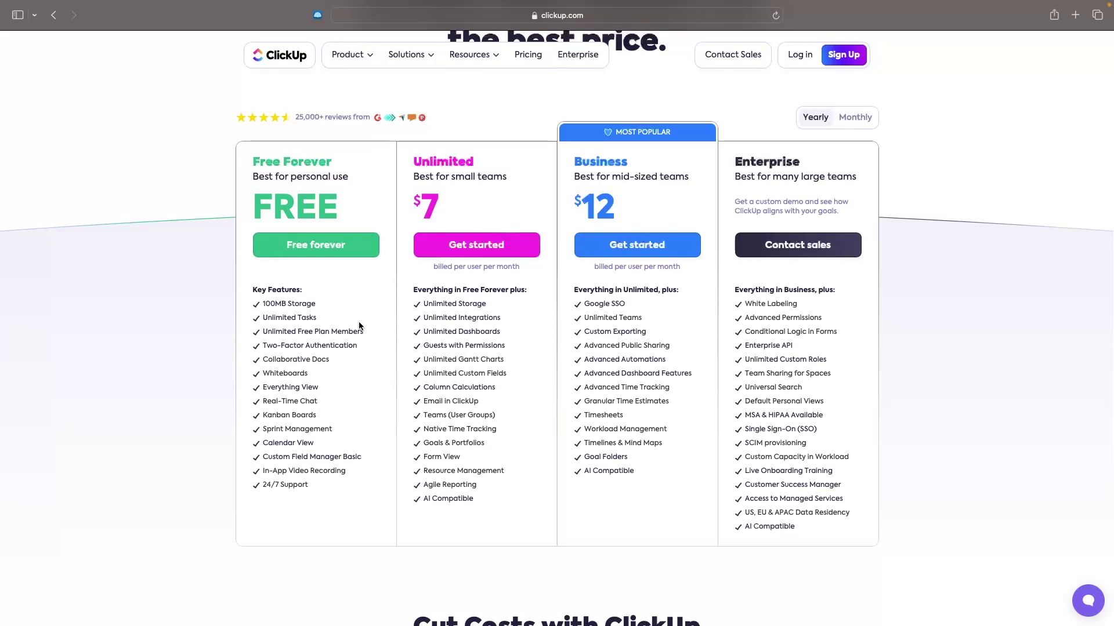
{"action": "scroll", "coordinate": [359, 326], "scroll_direction": "down", "scroll_amount": 1}
{"action": "left_click_drag", "start_coordinate": [264, 347], "coordinate": [360, 348]}
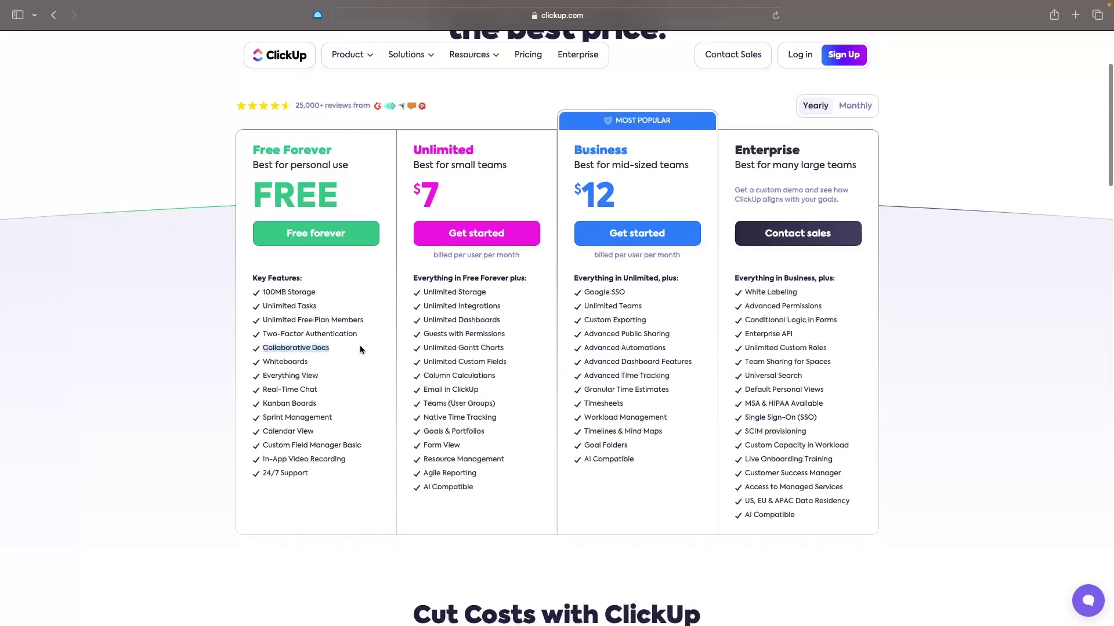
{"action": "left_click_drag", "start_coordinate": [264, 360], "coordinate": [338, 360]}
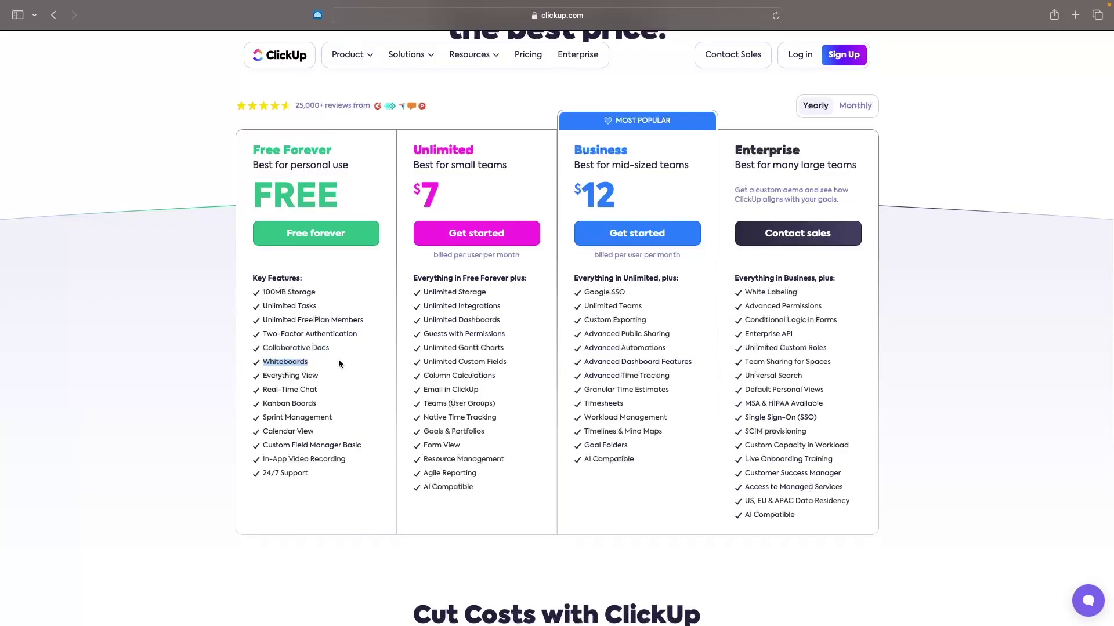
{"action": "left_click", "coordinate": [339, 360]}
{"action": "scroll", "coordinate": [347, 348], "scroll_direction": "up", "scroll_amount": 1}
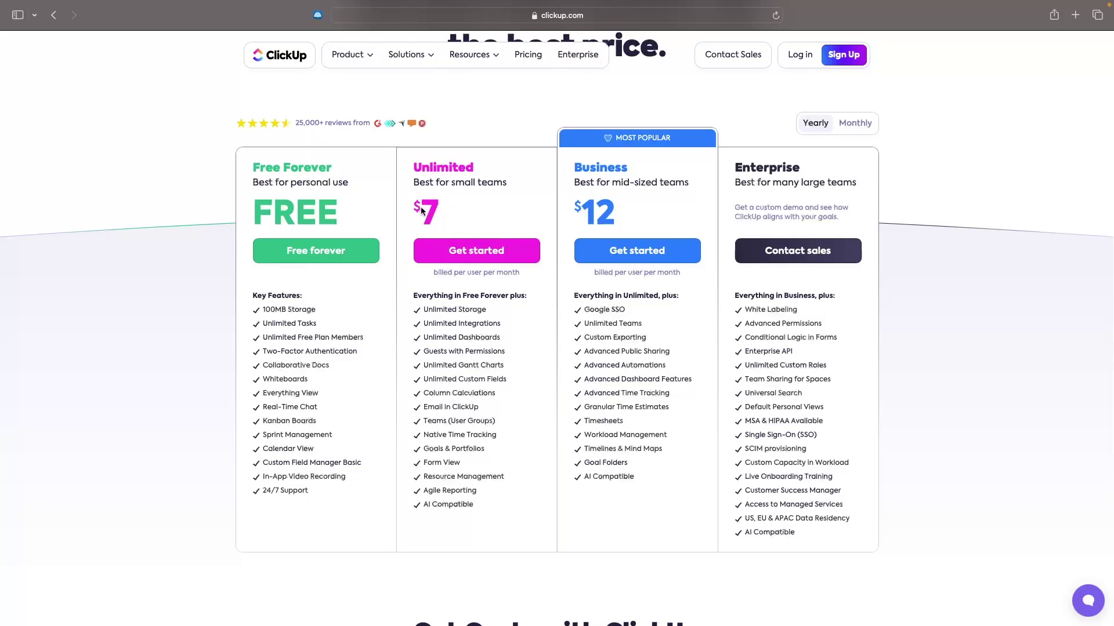
Review ClickUp's Unlimited plan (Best for small teams, Email in ClickUp) and Business plan features
{"action": "left_click_drag", "start_coordinate": [411, 180], "coordinate": [540, 178]}
{"action": "left_click", "coordinate": [530, 187]}
{"action": "scroll", "coordinate": [544, 214], "scroll_direction": "down", "scroll_amount": 1}
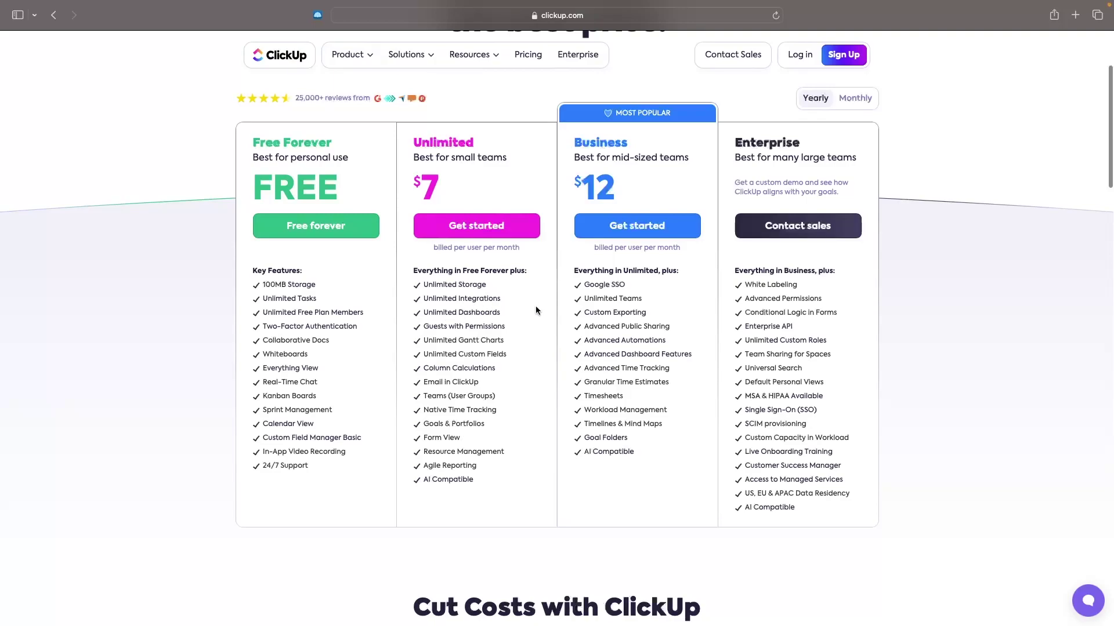
{"action": "left_click_drag", "start_coordinate": [430, 381], "coordinate": [536, 381]}
{"action": "left_click", "coordinate": [536, 380]}
{"action": "left_click_drag", "start_coordinate": [574, 143], "coordinate": [648, 145]}
{"action": "left_click", "coordinate": [648, 149]}
{"action": "left_click_drag", "start_coordinate": [575, 154], "coordinate": [717, 160]}
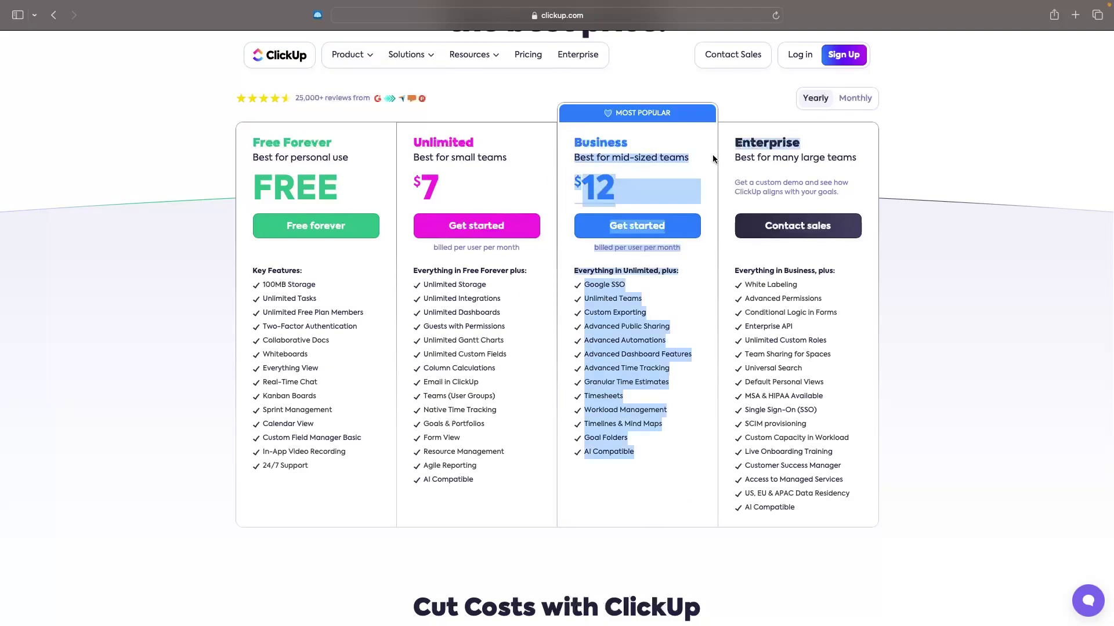
{"action": "left_click", "coordinate": [695, 167]}
{"action": "scroll", "coordinate": [675, 202], "scroll_direction": "up", "scroll_amount": 1}
{"action": "left_click_drag", "start_coordinate": [675, 202], "coordinate": [565, 272]}
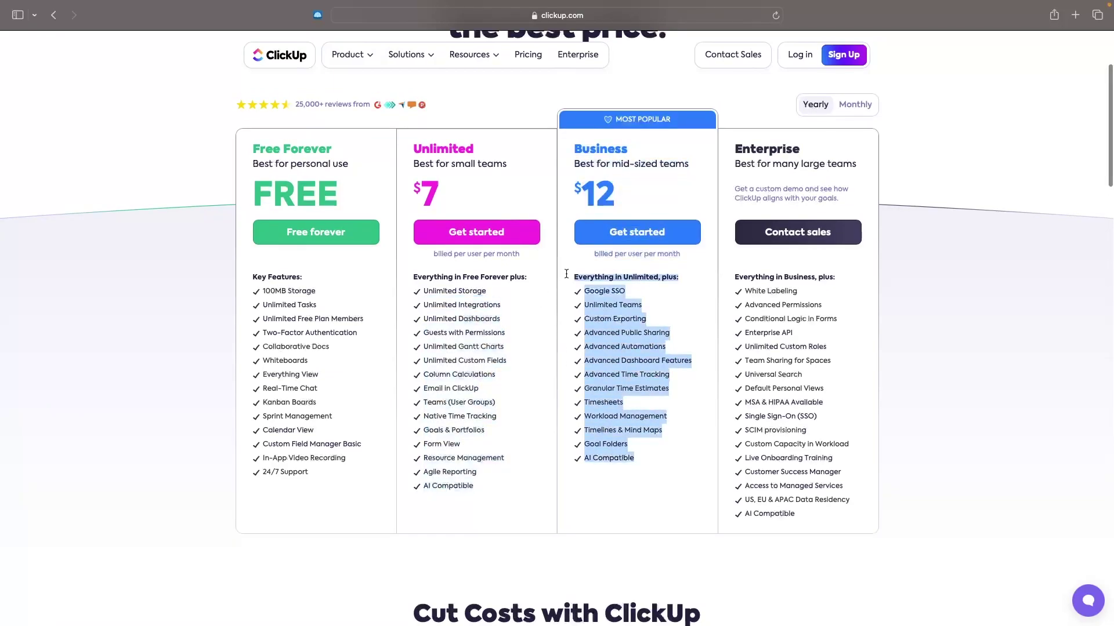
{"action": "left_click", "coordinate": [565, 272]}
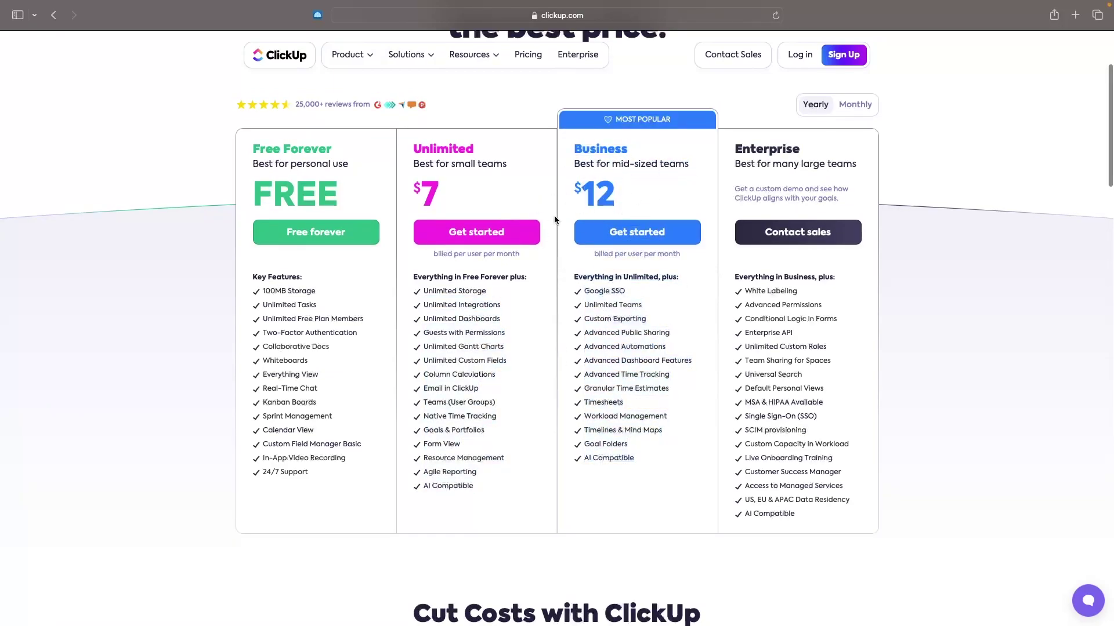
On Asana's pricing page, review the Three project views and Unlimited essentials descriptions
{"action": "key", "text": "ctrl+Right"}
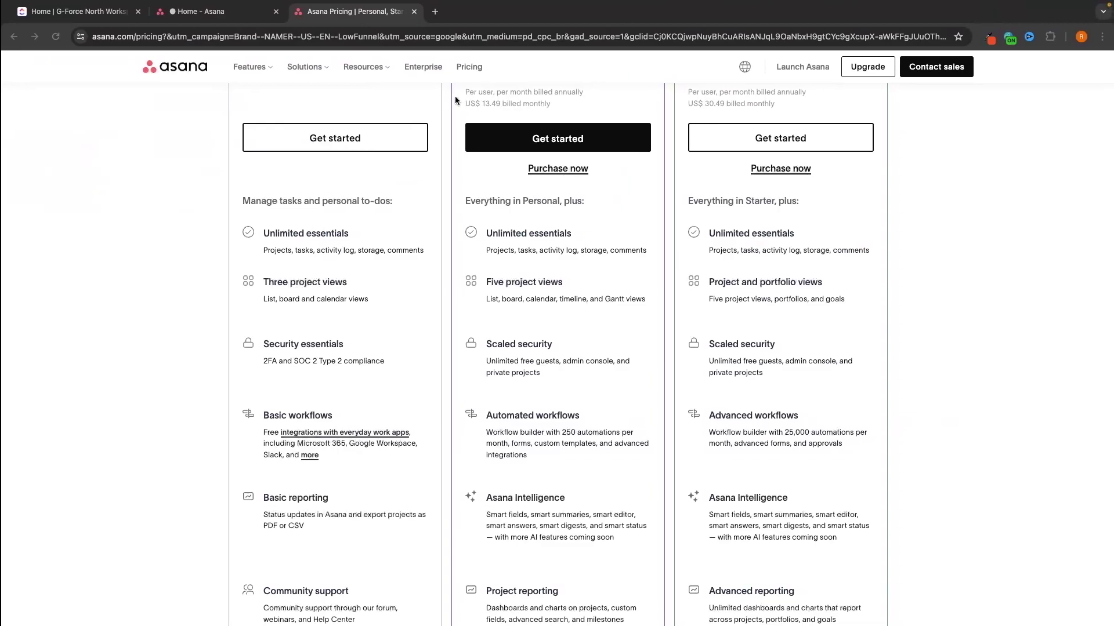
{"action": "scroll", "coordinate": [304, 138], "scroll_direction": "up", "scroll_amount": 5}
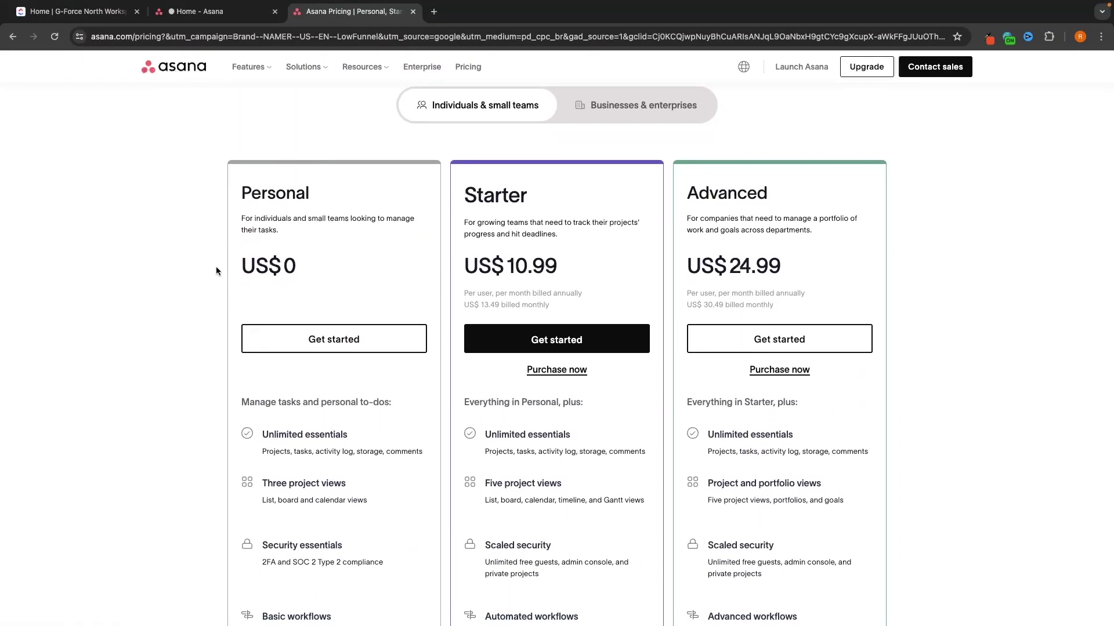
{"action": "scroll", "coordinate": [419, 251], "scroll_direction": "down", "scroll_amount": 5}
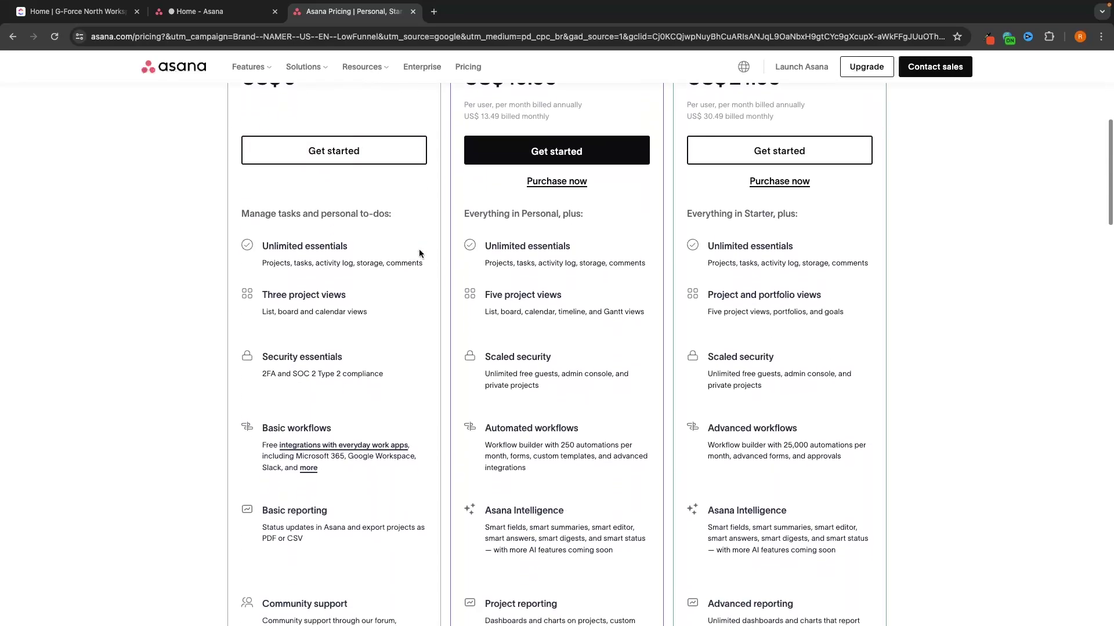
{"action": "left_click_drag", "start_coordinate": [265, 298], "coordinate": [390, 316]}
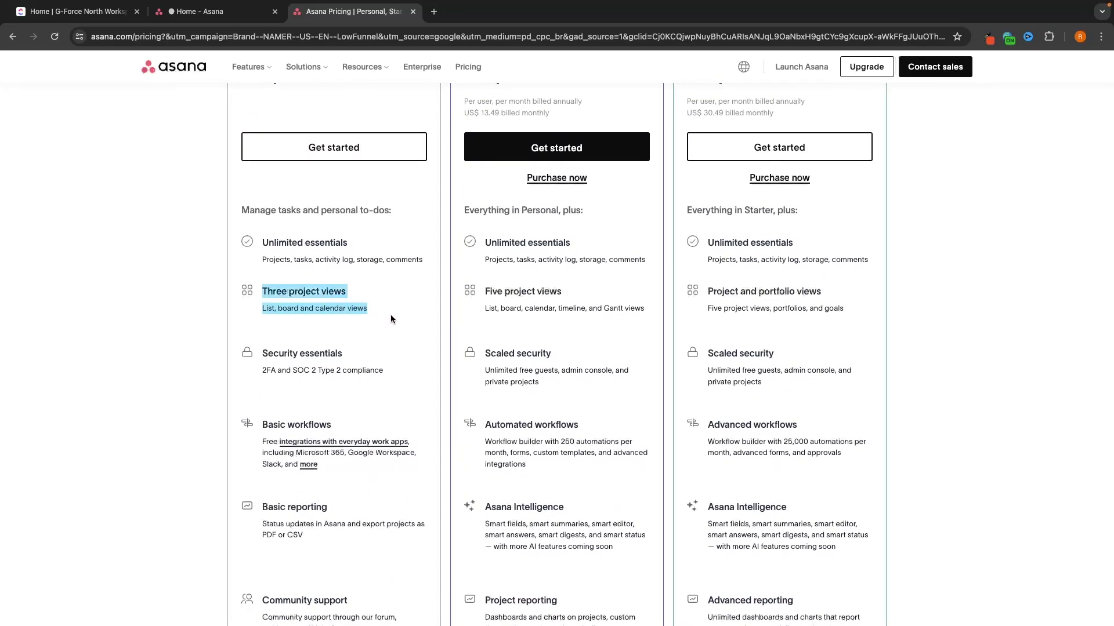
{"action": "left_click", "coordinate": [283, 316]}
{"action": "left_click_drag", "start_coordinate": [272, 293], "coordinate": [390, 308]}
{"action": "left_click", "coordinate": [266, 308]}
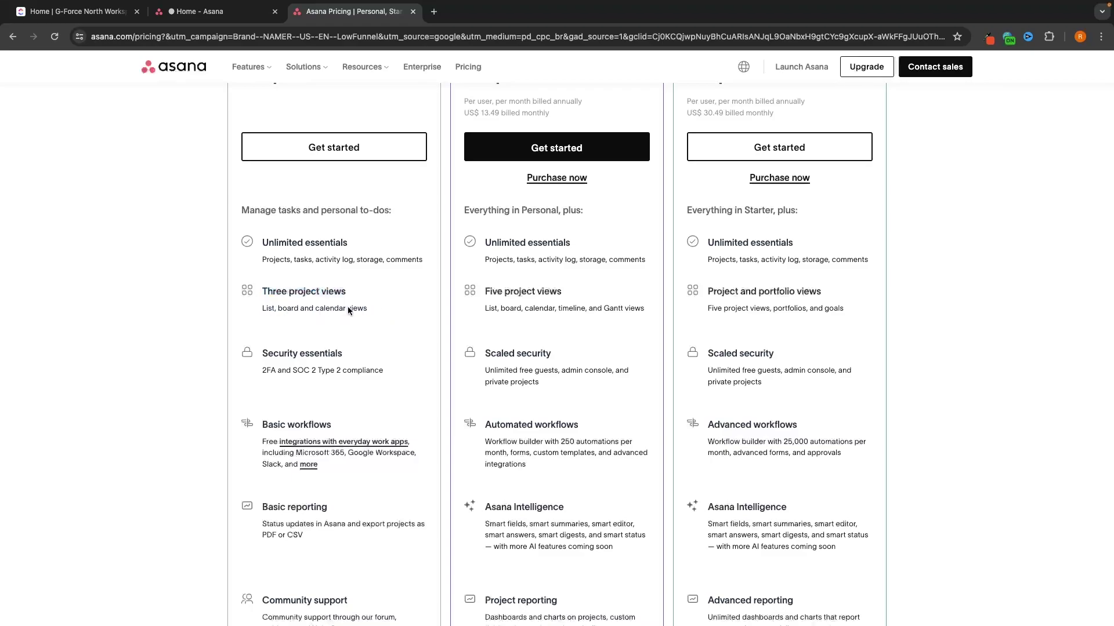
{"action": "left_click_drag", "start_coordinate": [259, 260], "coordinate": [291, 260]}
{"action": "left_click", "coordinate": [367, 279]}
{"action": "scroll", "coordinate": [392, 288], "scroll_direction": "down", "scroll_amount": 3}
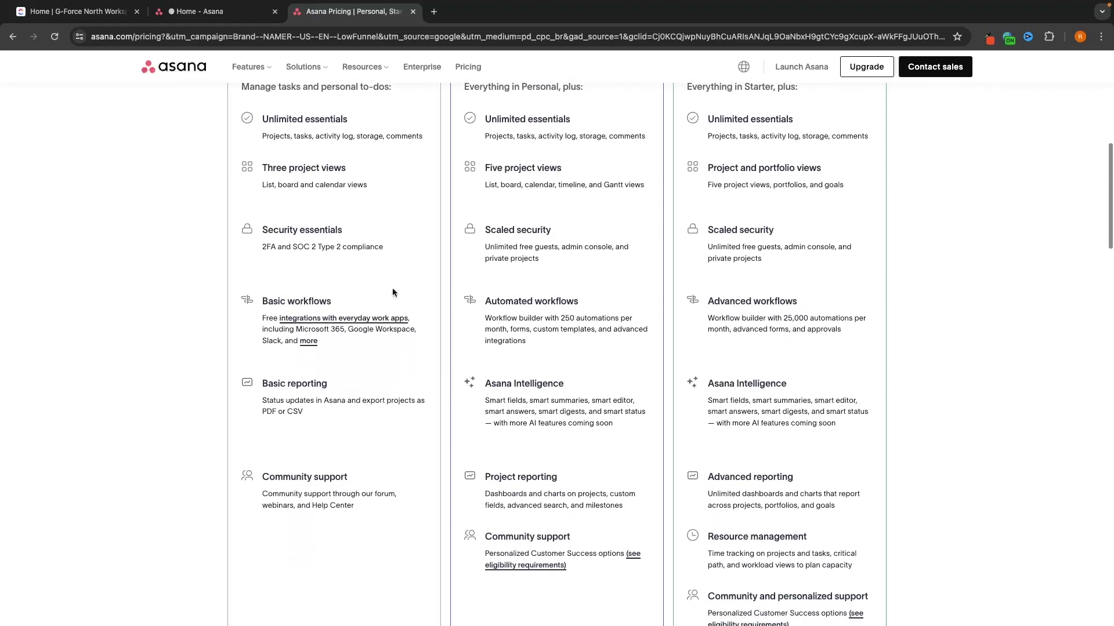
{"action": "scroll", "coordinate": [392, 288], "scroll_direction": "up", "scroll_amount": 10}
{"action": "scroll", "coordinate": [394, 292], "scroll_direction": "down", "scroll_amount": 3}
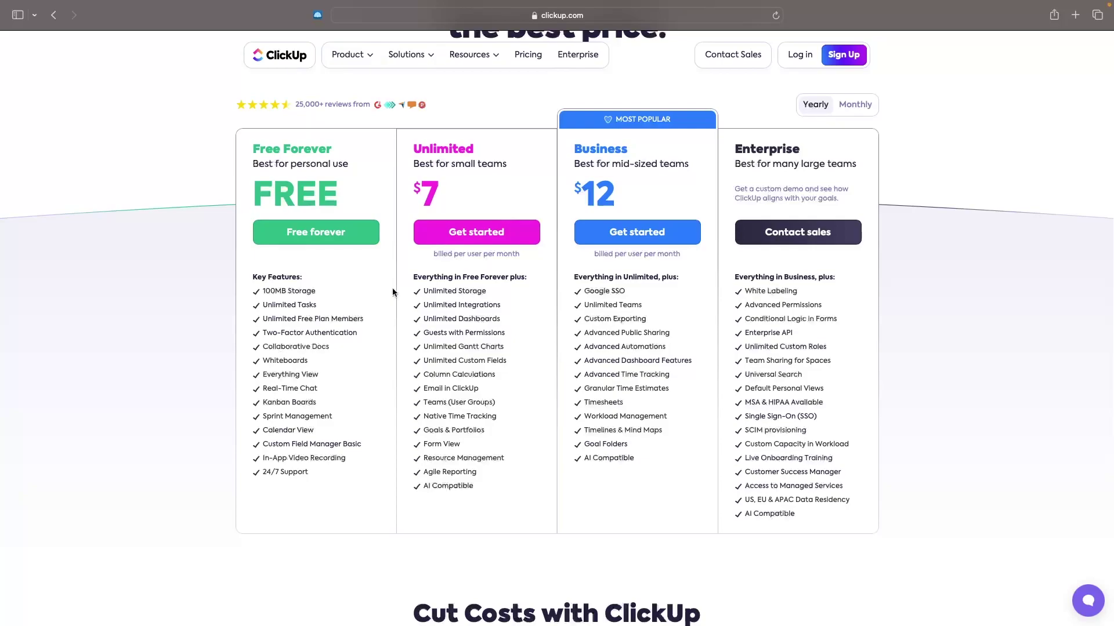
Compare Asana's US$10.99 Starter price against ClickUp's pricing page
{"action": "key", "text": "ctrl+Right"}
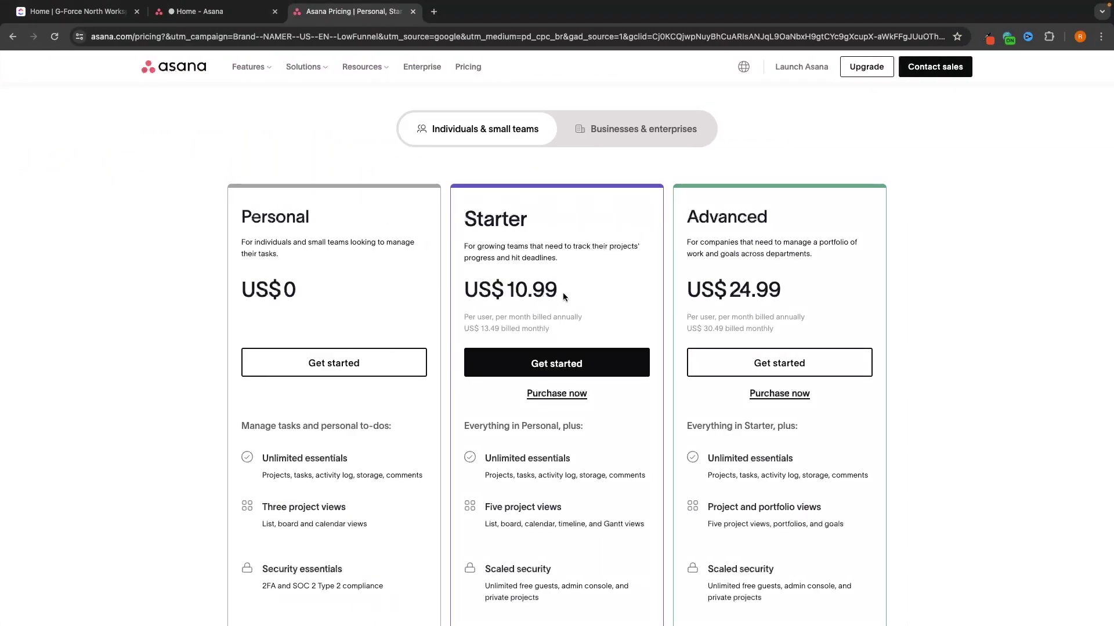
{"action": "scroll", "coordinate": [604, 247], "scroll_direction": "down", "scroll_amount": 3}
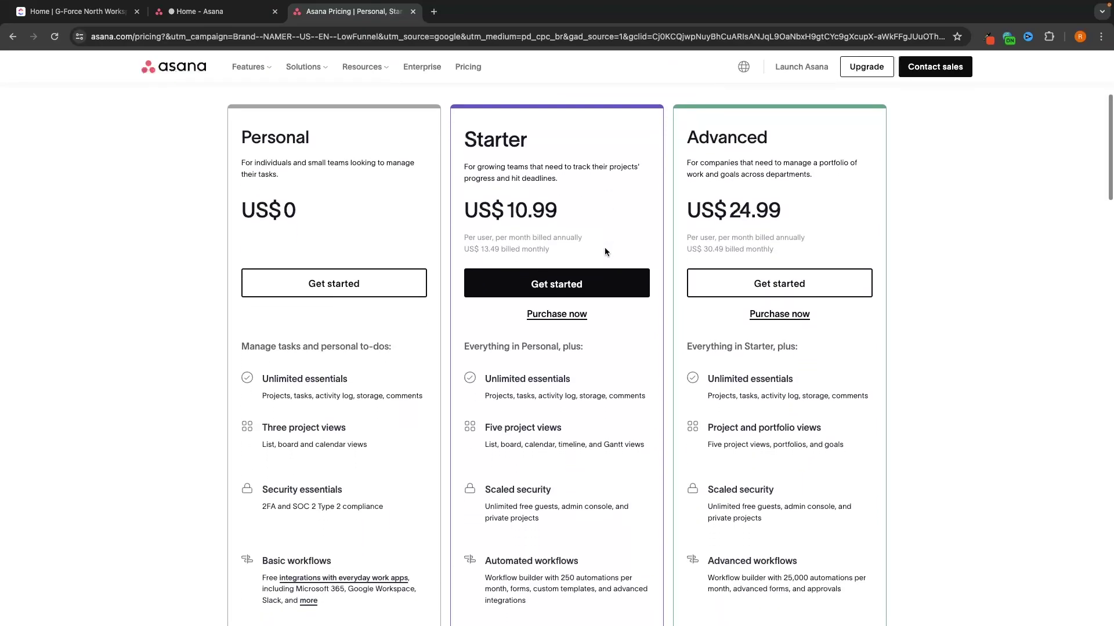
{"action": "left_click_drag", "start_coordinate": [464, 201], "coordinate": [582, 206]}
{"action": "left_click", "coordinate": [590, 206]}
{"action": "key", "text": "ctrl+Left"}
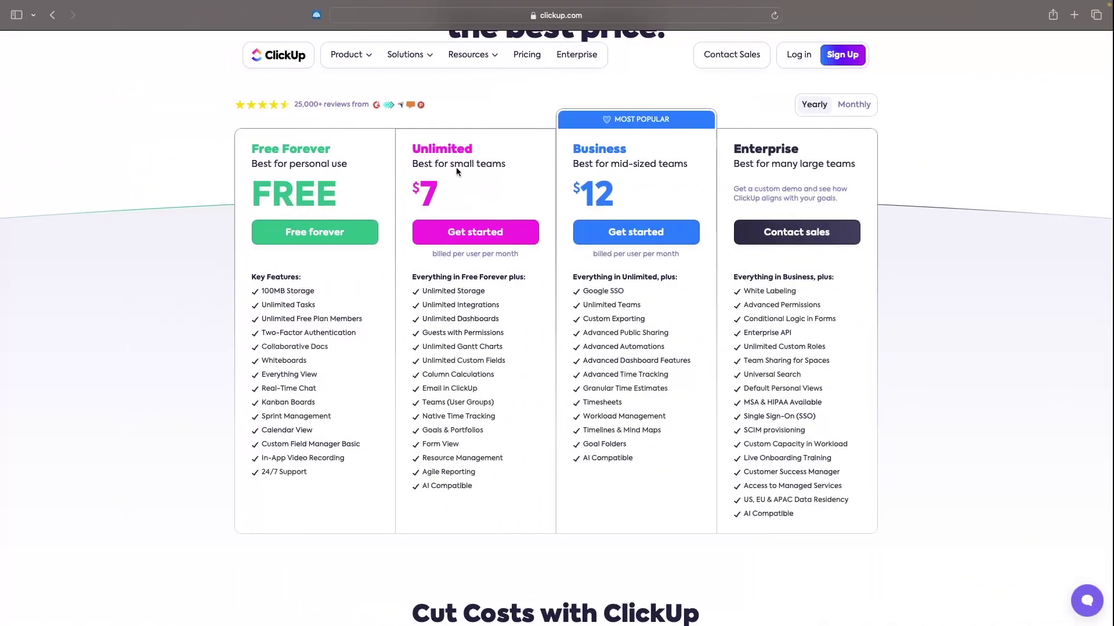
{"action": "key", "text": "ctrl+Right"}
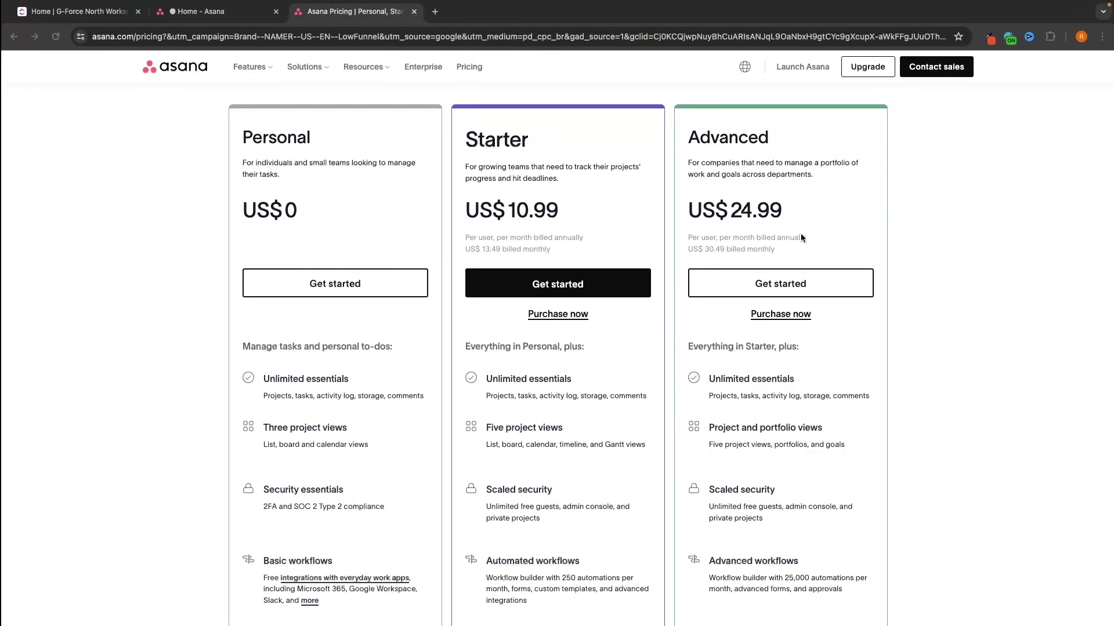
Compare Asana's Advanced plan with ClickUp's, then close the Asana Pricing tab
{"action": "left_click_drag", "start_coordinate": [685, 137], "coordinate": [780, 143]}
{"action": "left_click", "coordinate": [785, 140]}
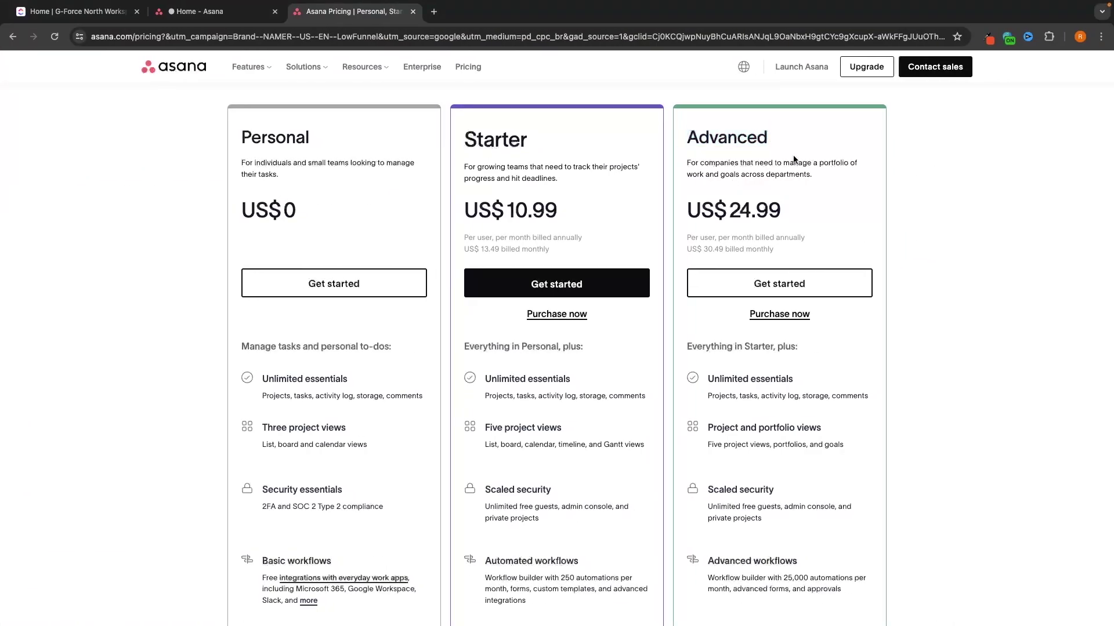
{"action": "key", "text": "ctrl+Left"}
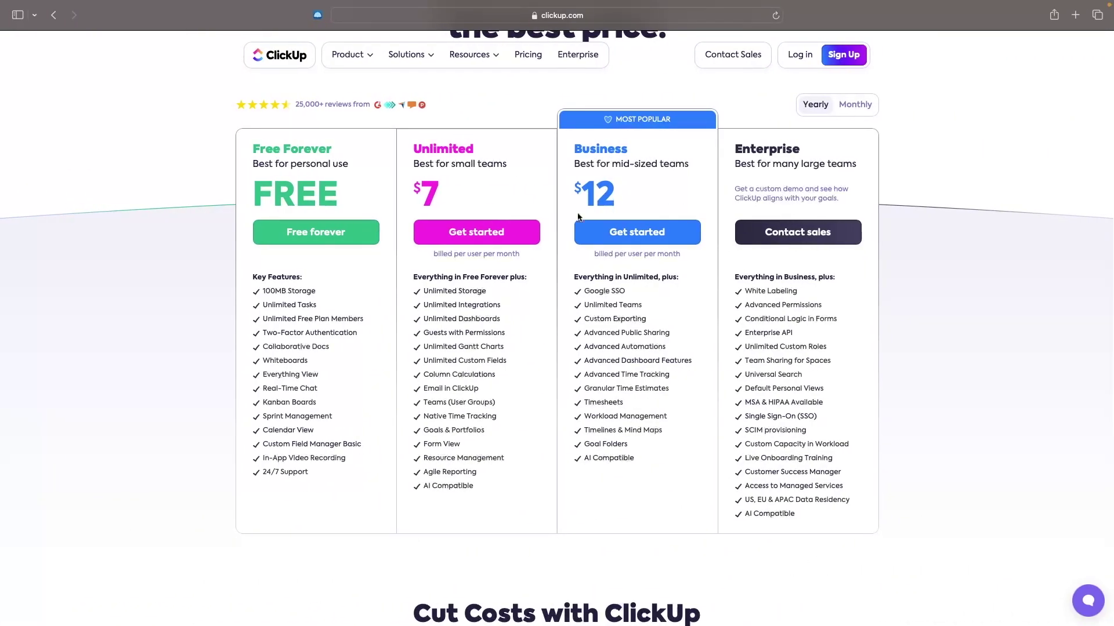
{"action": "key", "text": "ctrl+Right"}
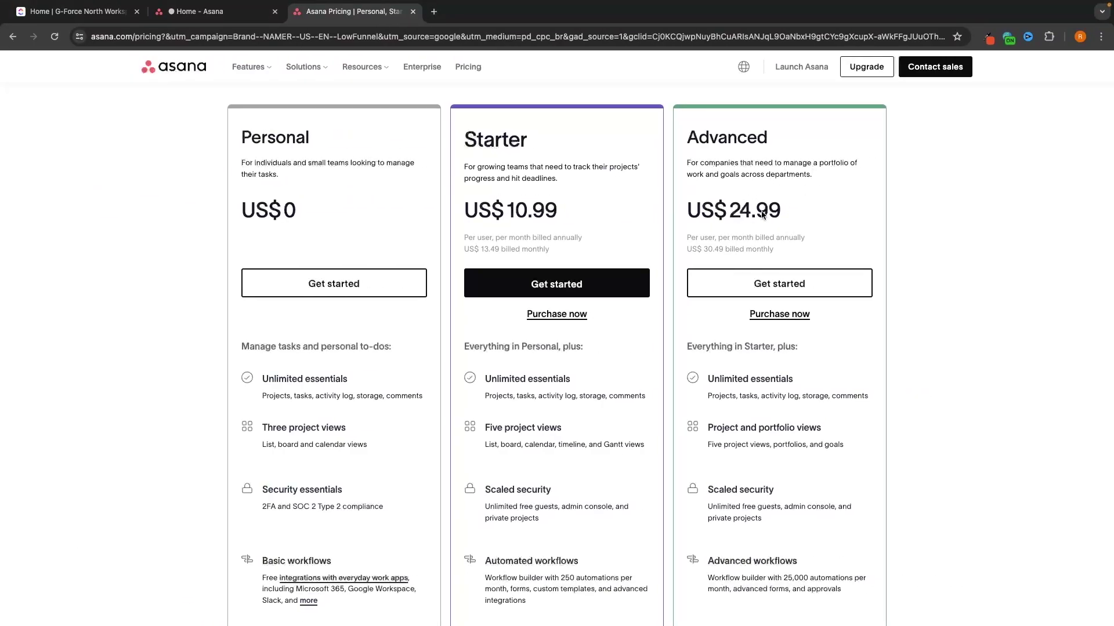
{"action": "key", "text": "ctrl+Left"}
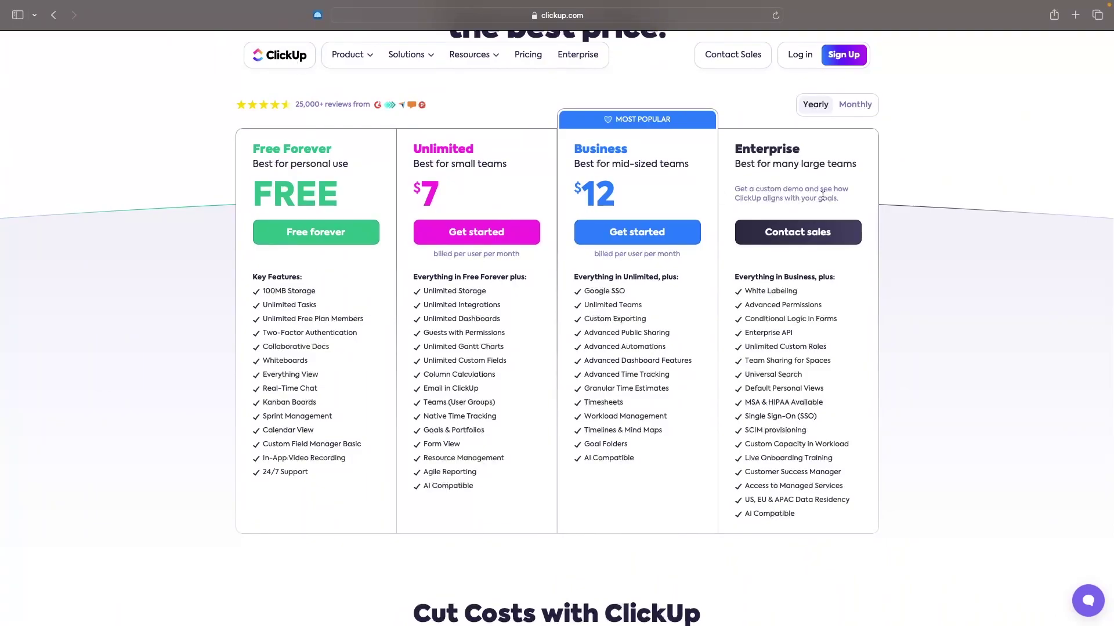
{"action": "key", "text": "ctrl+Right"}
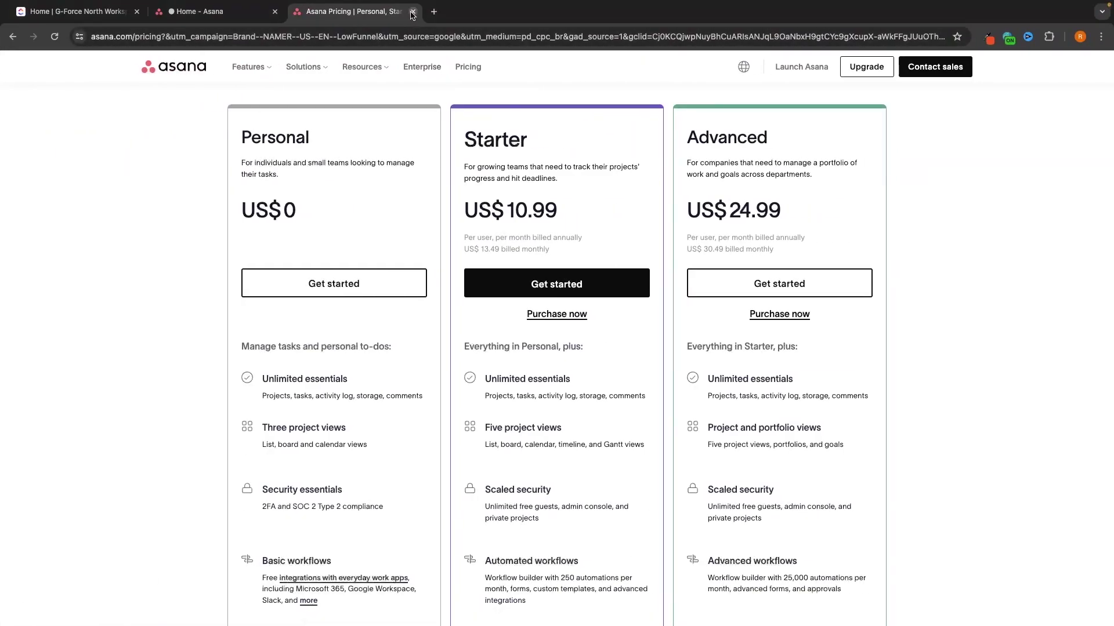
{"action": "left_click", "coordinate": [412, 13]}
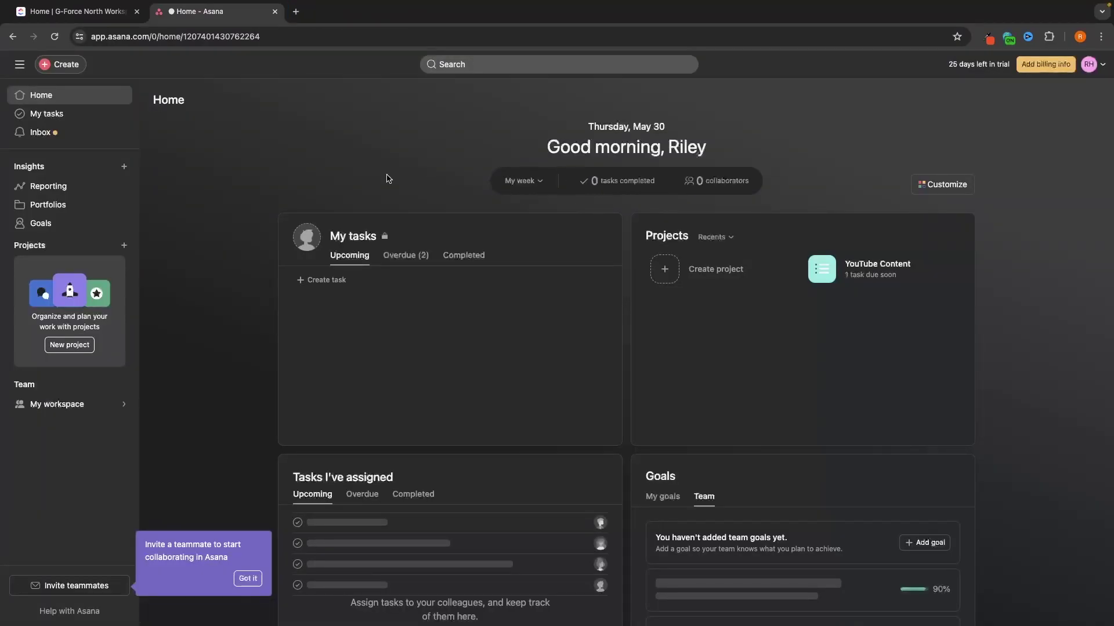
Flip between the ClickUp and 'Home - Asana' tabs, ending on Asana's home page
{"action": "left_click", "coordinate": [113, 17]}
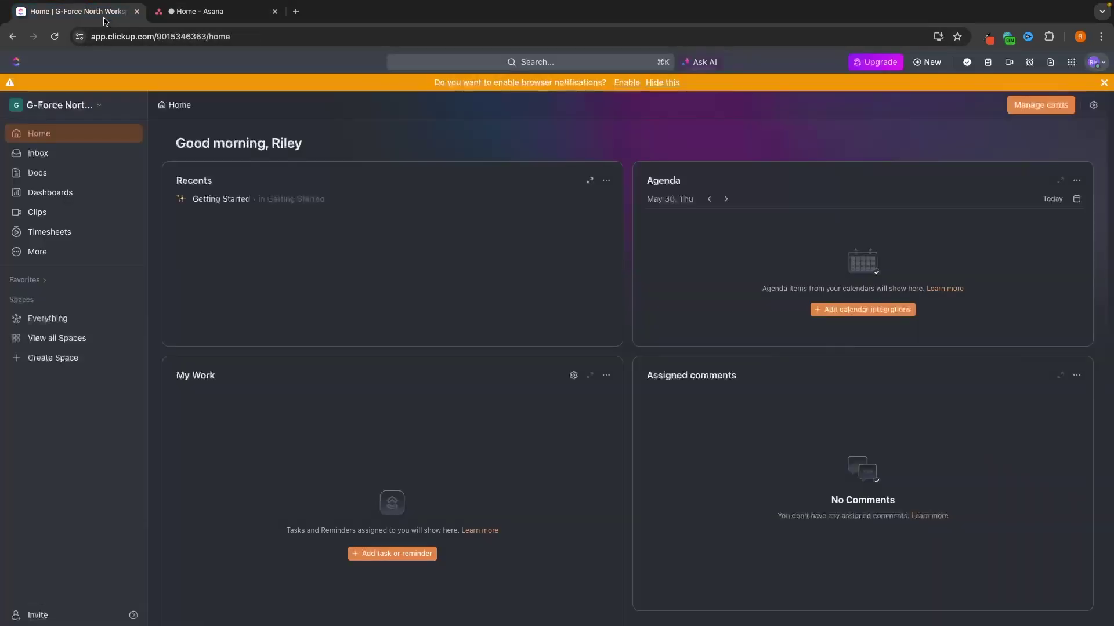
{"action": "left_click", "coordinate": [212, 14]}
{"action": "left_click", "coordinate": [87, 11]}
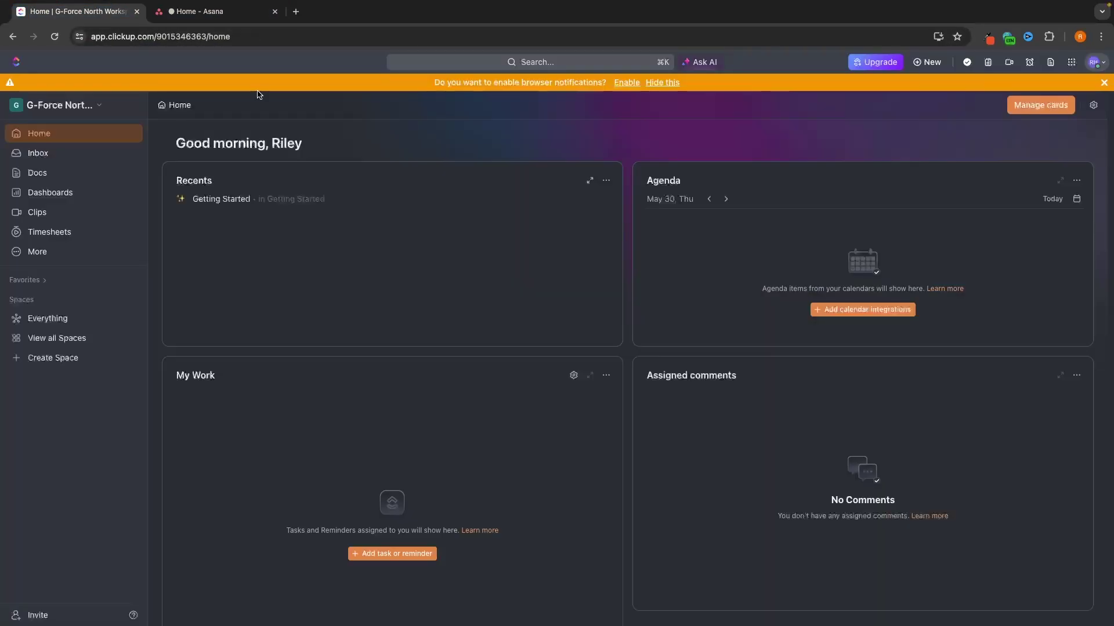
{"action": "left_click", "coordinate": [224, 14]}
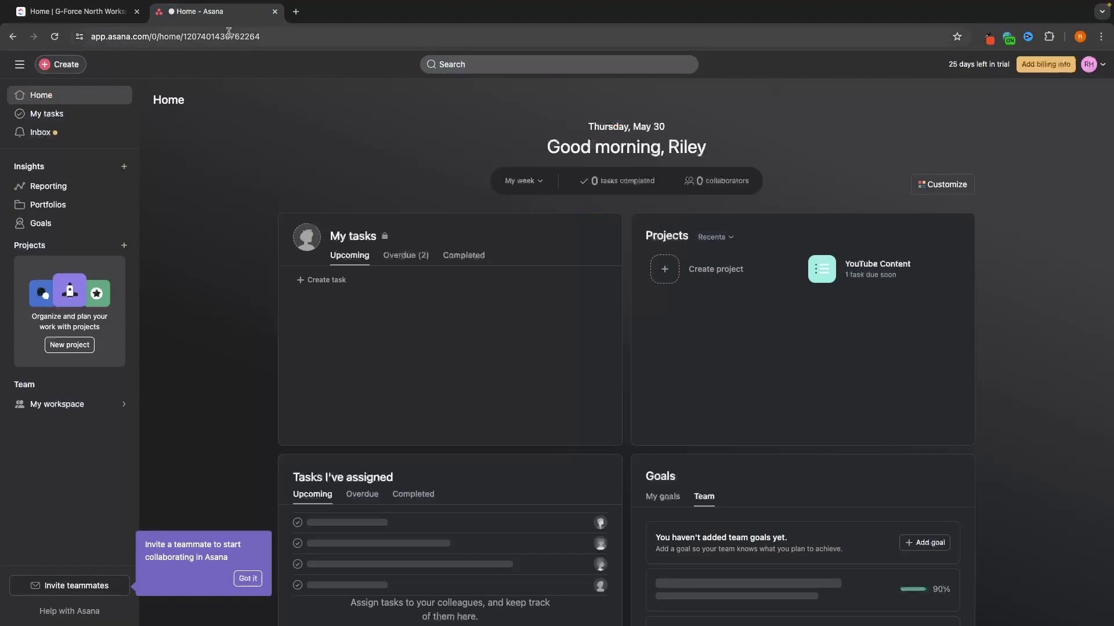
{"action": "left_click", "coordinate": [105, 17]}
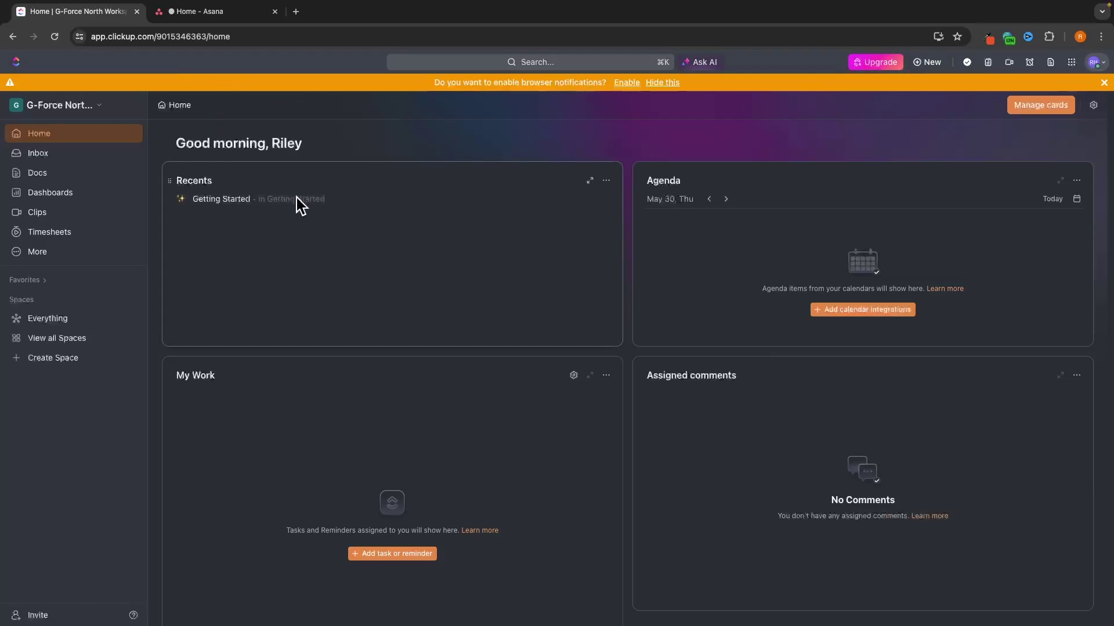
{"action": "left_click", "coordinate": [211, 12]}
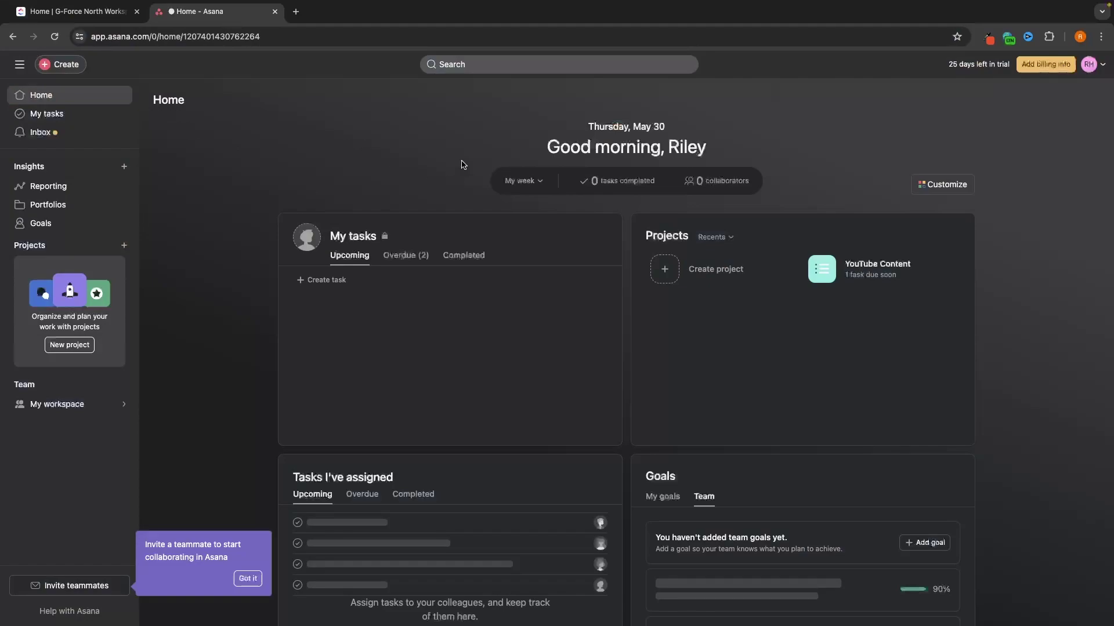
In the My tasks card, view the two overdue tasks, then switch to Completed
{"action": "left_click_drag", "start_coordinate": [532, 142], "coordinate": [705, 142]}
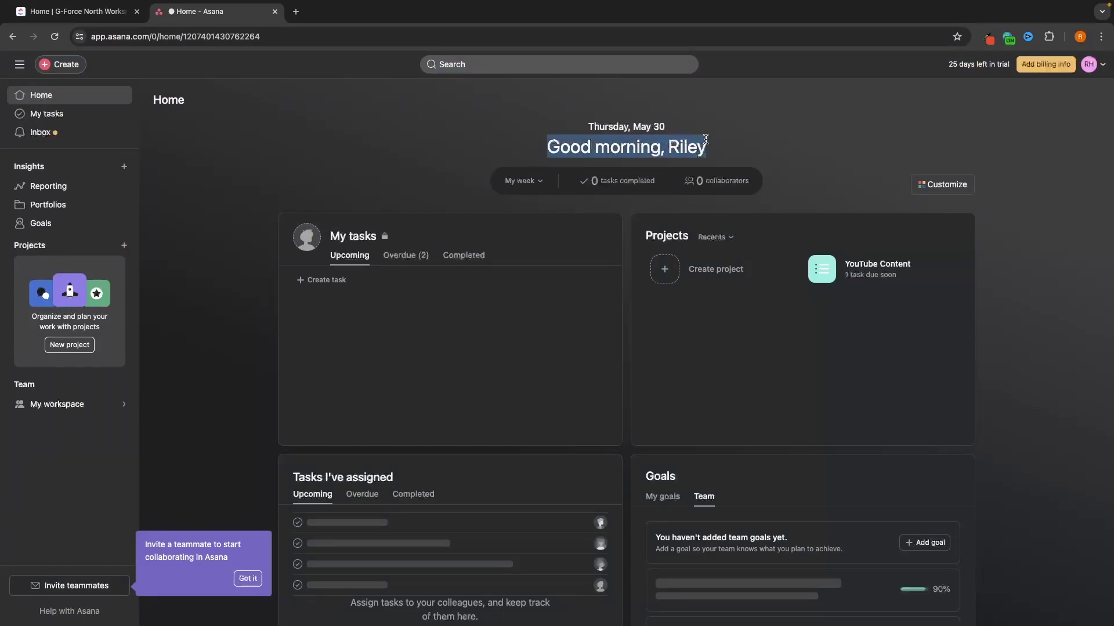
{"action": "left_click", "coordinate": [716, 142]}
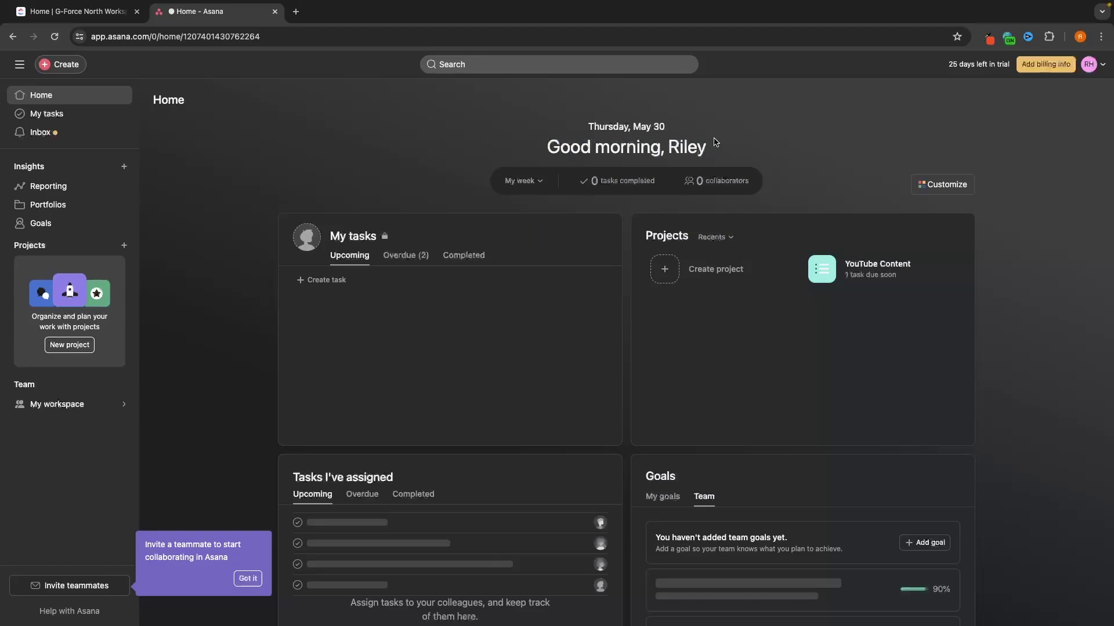
{"action": "scroll", "coordinate": [798, 186], "scroll_direction": "down", "scroll_amount": 8}
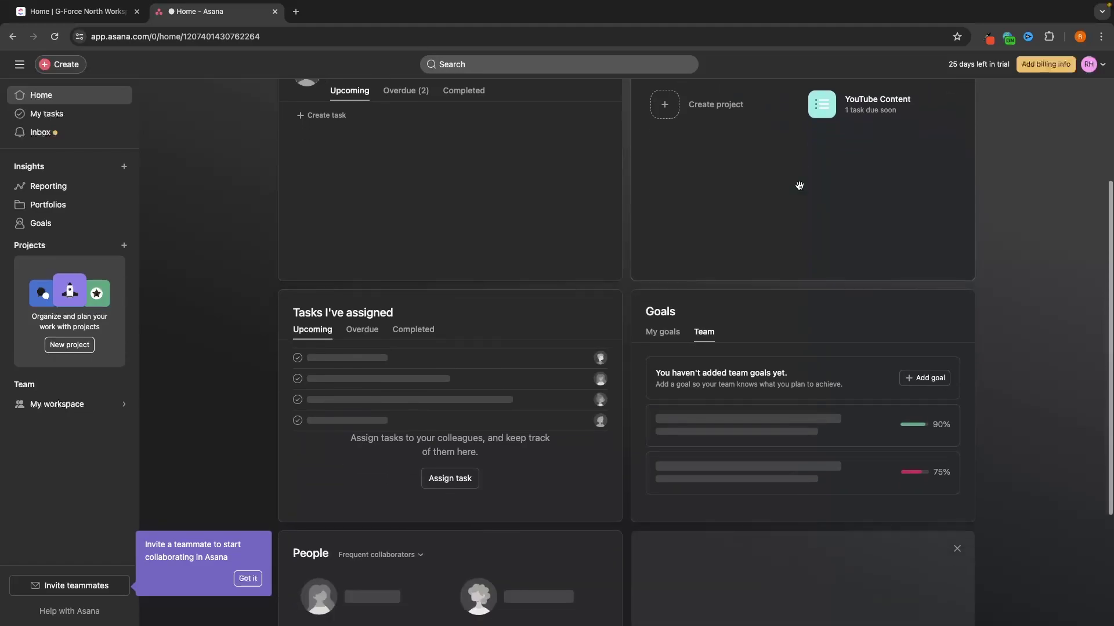
{"action": "scroll", "coordinate": [801, 189], "scroll_direction": "up", "scroll_amount": 3}
{"action": "scroll", "coordinate": [799, 189], "scroll_direction": "up", "scroll_amount": 3}
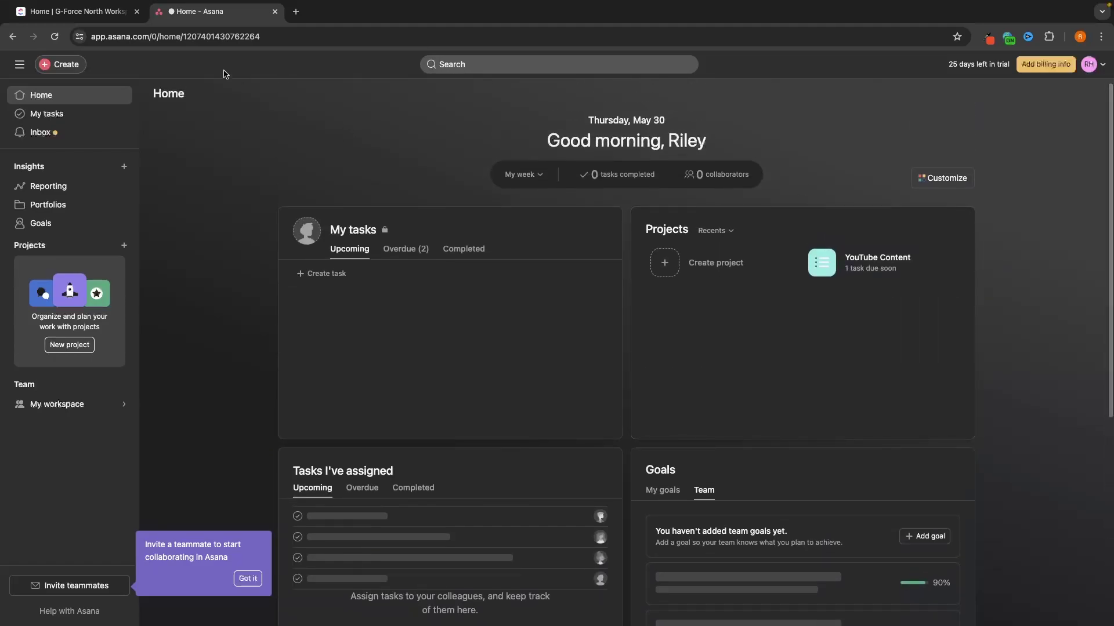
{"action": "scroll", "coordinate": [400, 168], "scroll_direction": "down", "scroll_amount": 1}
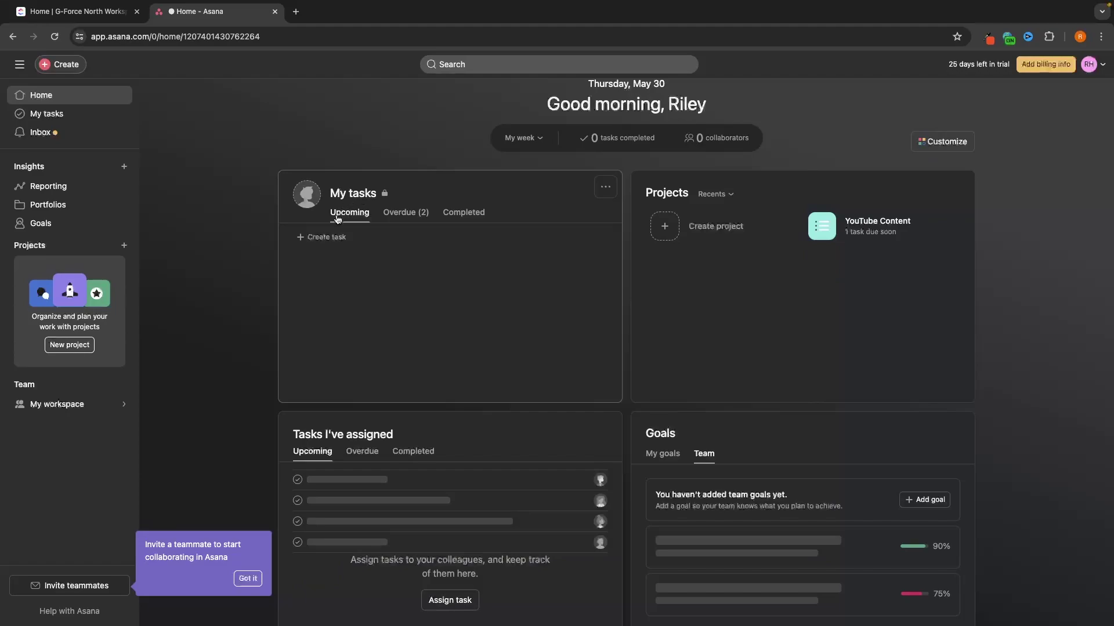
{"action": "left_click", "coordinate": [387, 213]}
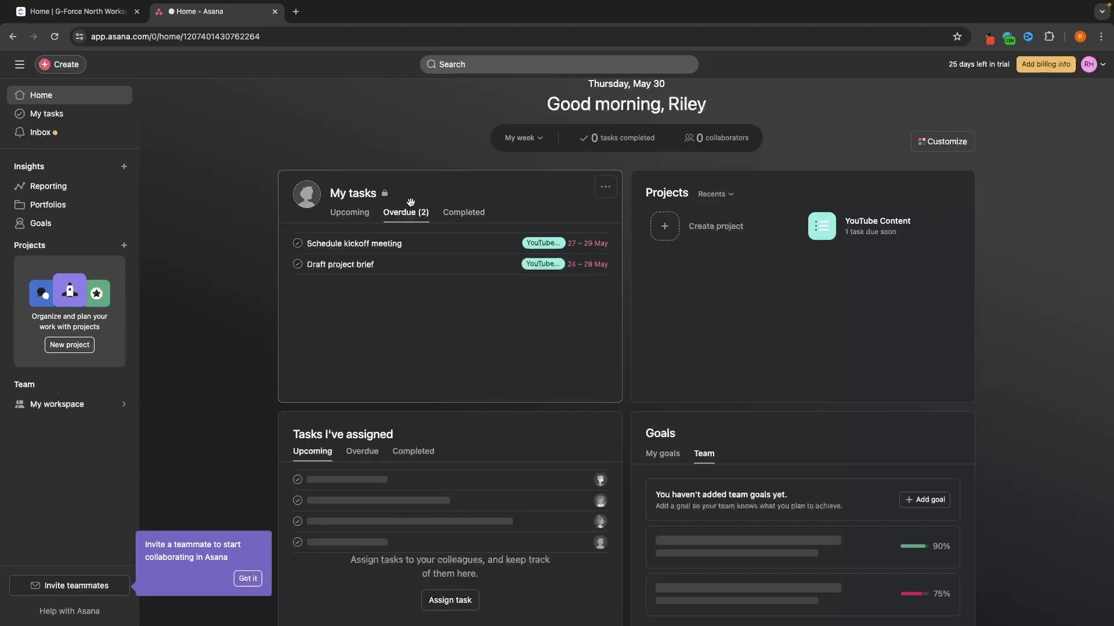
{"action": "left_click", "coordinate": [457, 214]}
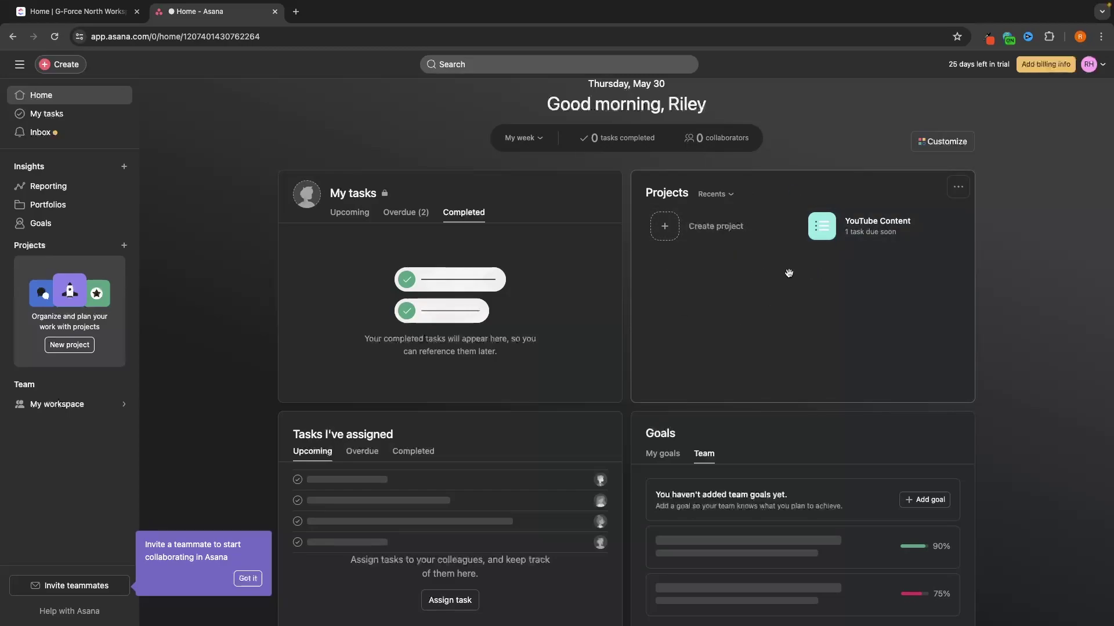
Set Tasks I've assigned to Completed and the Goals card to My goals
{"action": "scroll", "coordinate": [834, 301], "scroll_direction": "down", "scroll_amount": 3}
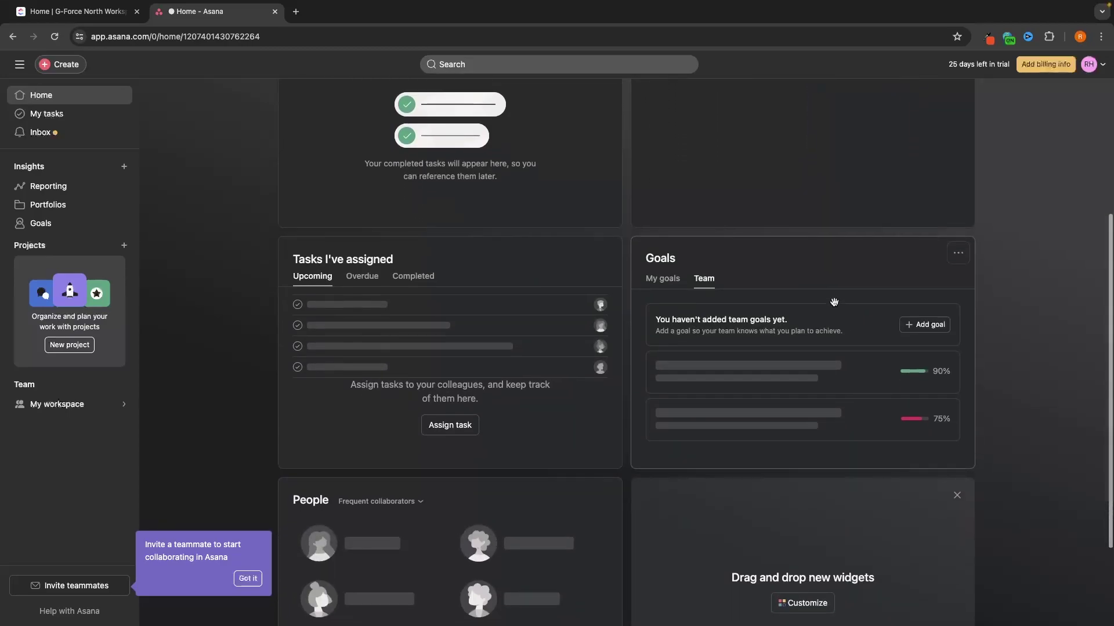
{"action": "scroll", "coordinate": [833, 302], "scroll_direction": "down", "scroll_amount": 1}
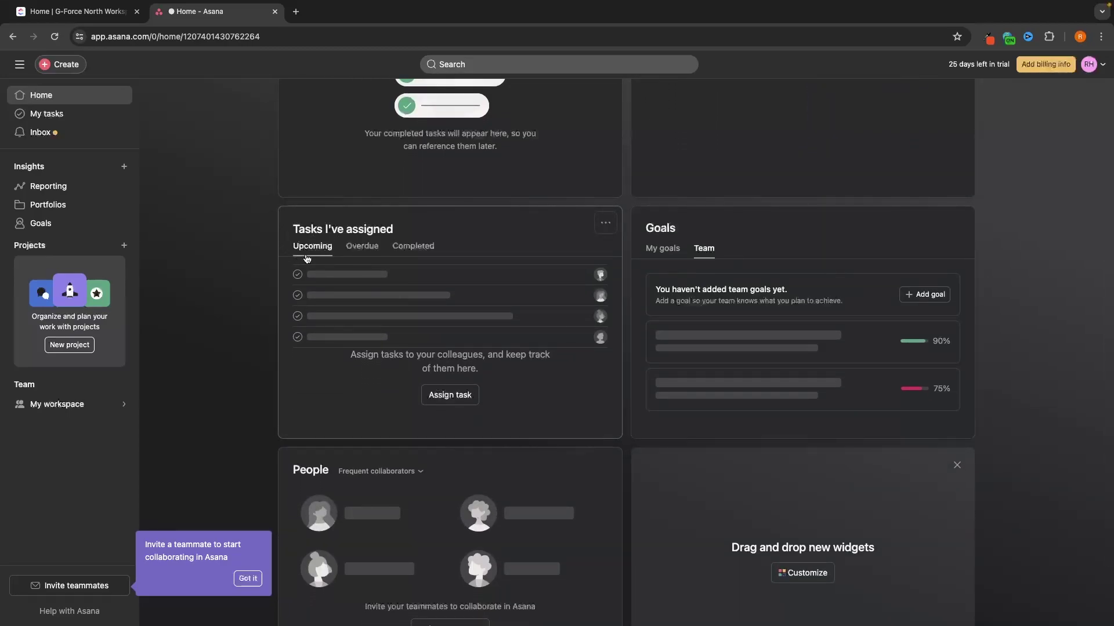
{"action": "left_click", "coordinate": [362, 247]}
{"action": "left_click", "coordinate": [412, 247]}
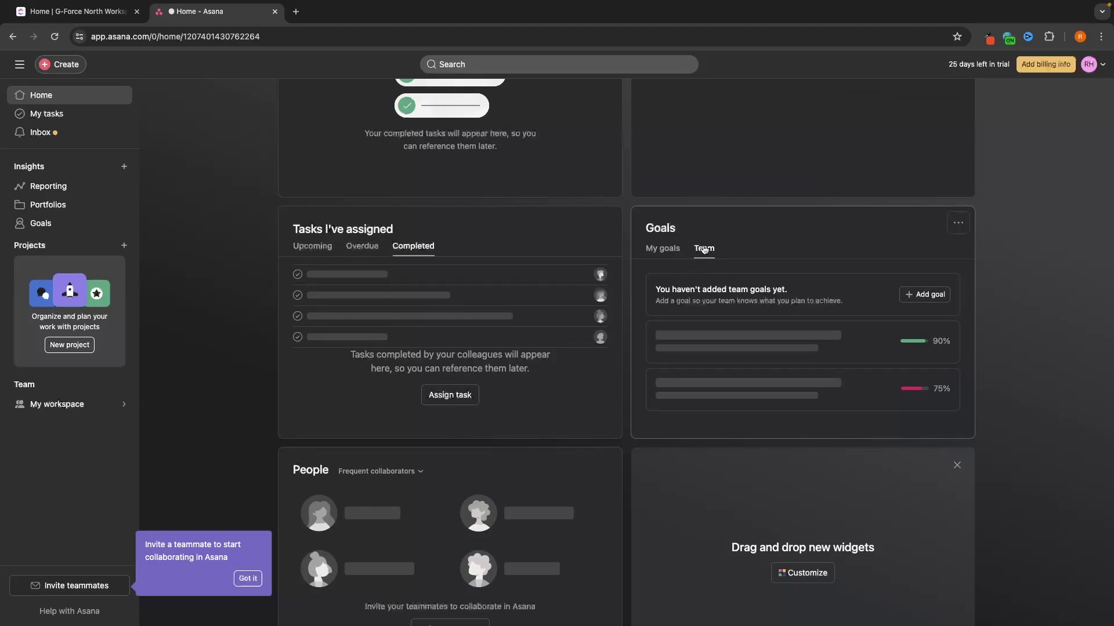
{"action": "left_click", "coordinate": [679, 248]}
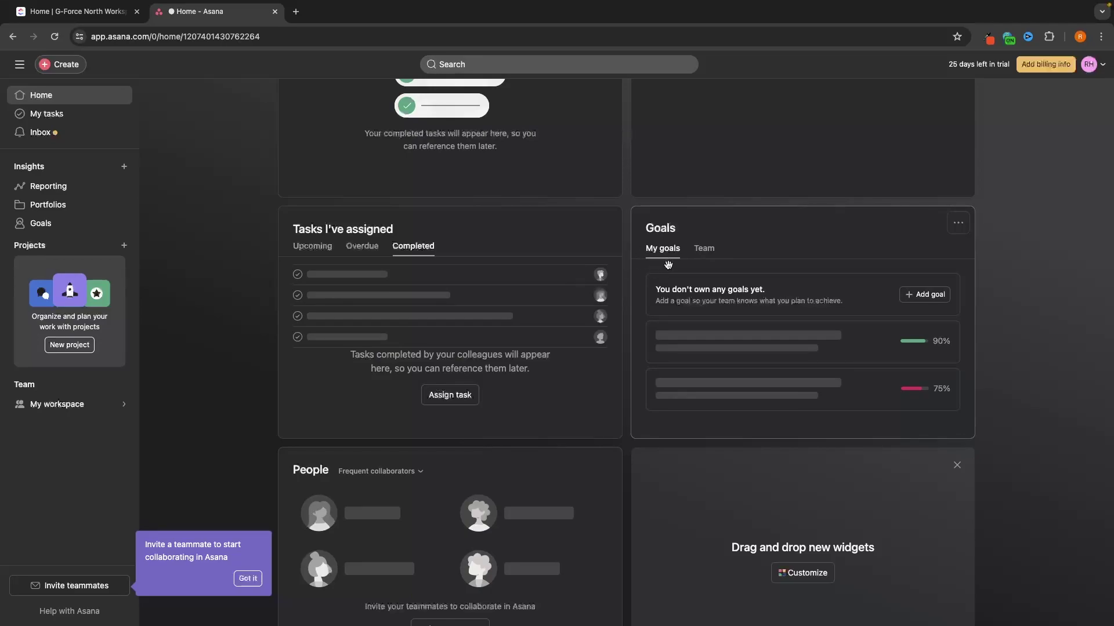
Check the People widget's collaborator filter options without changing them
{"action": "scroll", "coordinate": [668, 265], "scroll_direction": "down", "scroll_amount": 2}
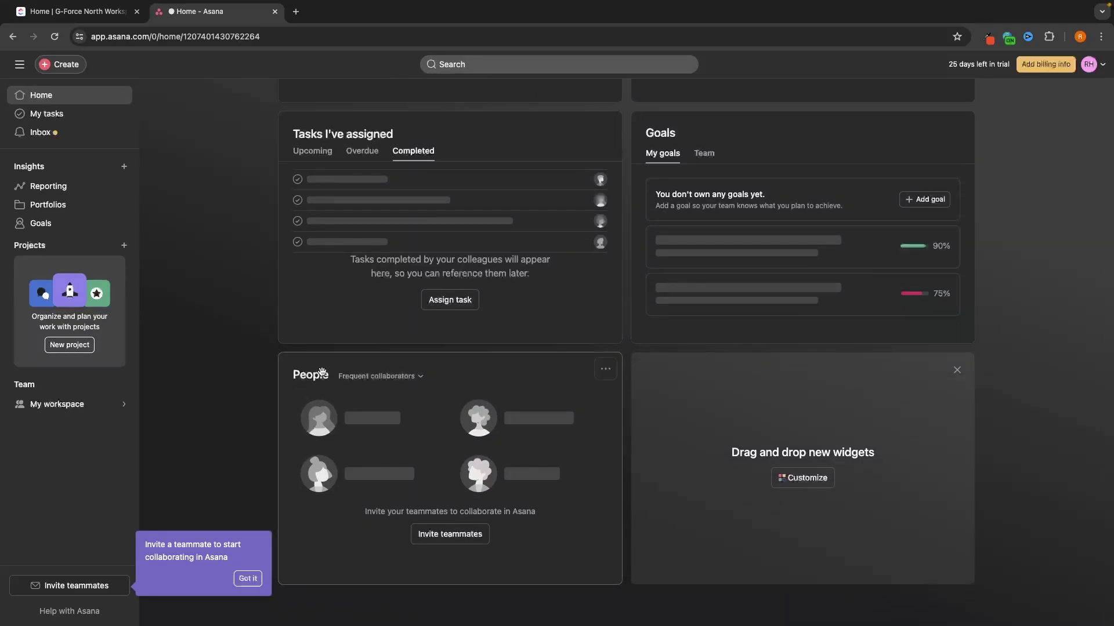
{"action": "left_click", "coordinate": [377, 376]}
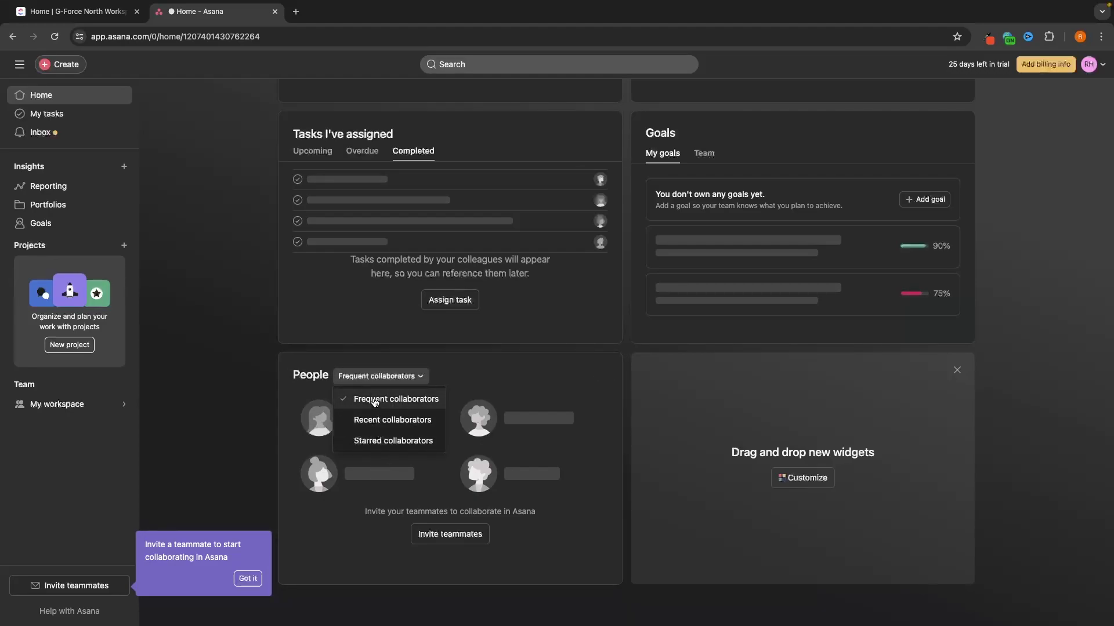
{"action": "left_click", "coordinate": [496, 366]}
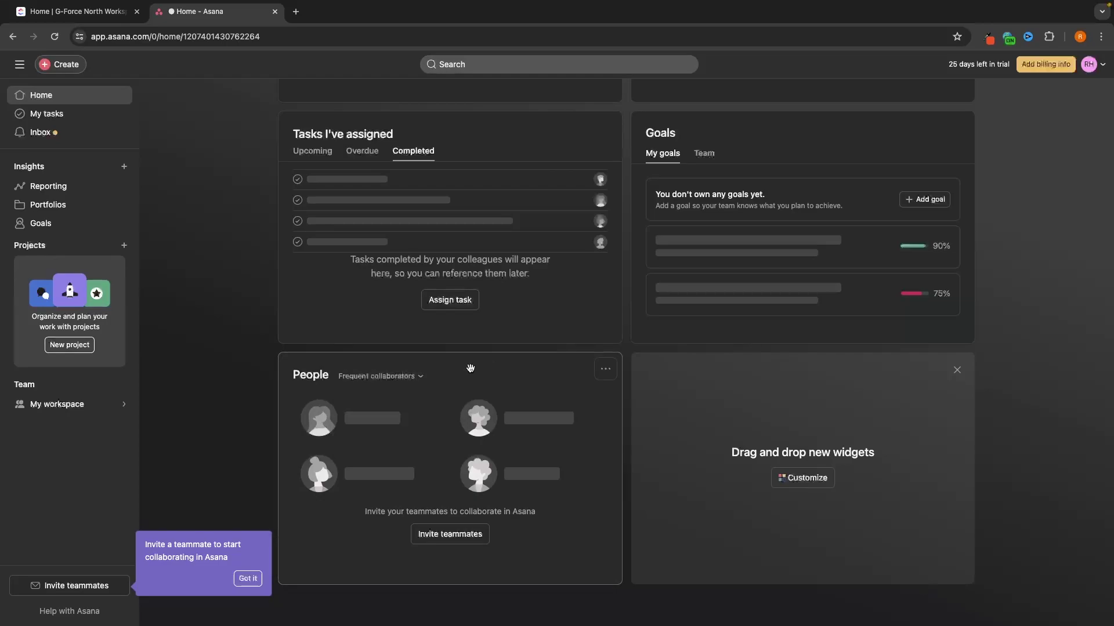
{"action": "scroll", "coordinate": [489, 325], "scroll_direction": "up", "scroll_amount": 6}
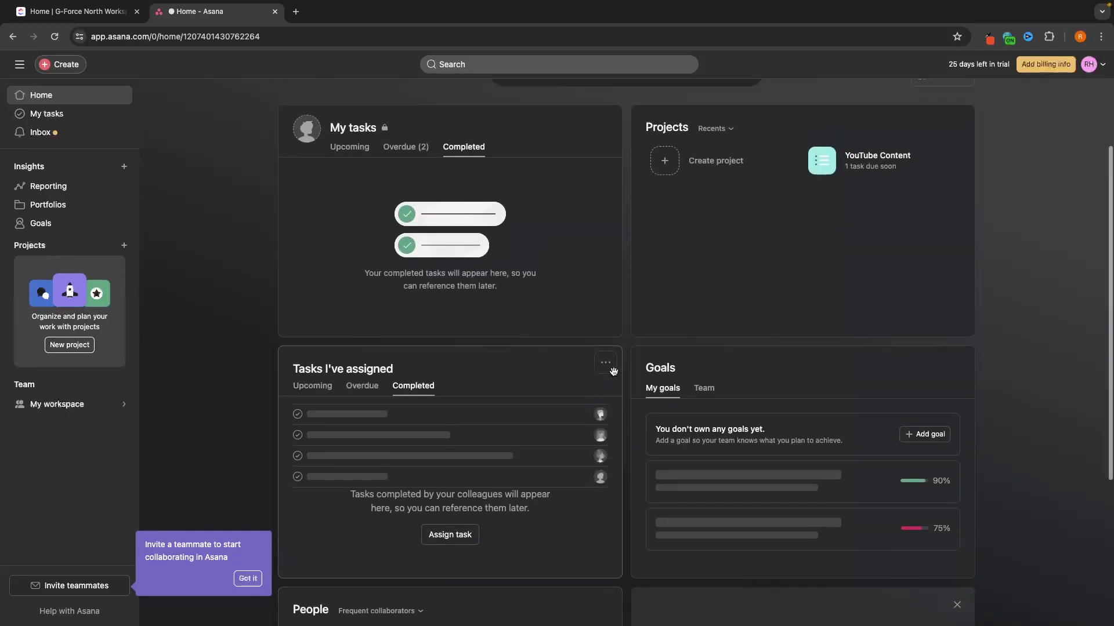
{"action": "scroll", "coordinate": [348, 220], "scroll_direction": "down", "scroll_amount": 6}
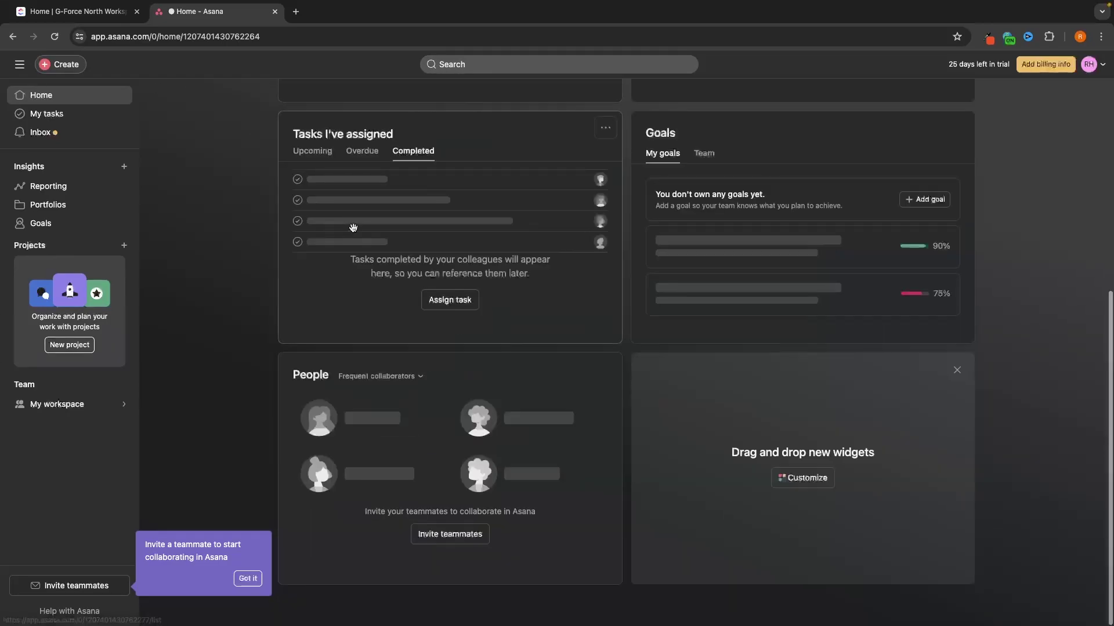
{"action": "left_click_drag", "start_coordinate": [734, 452], "coordinate": [899, 459]}
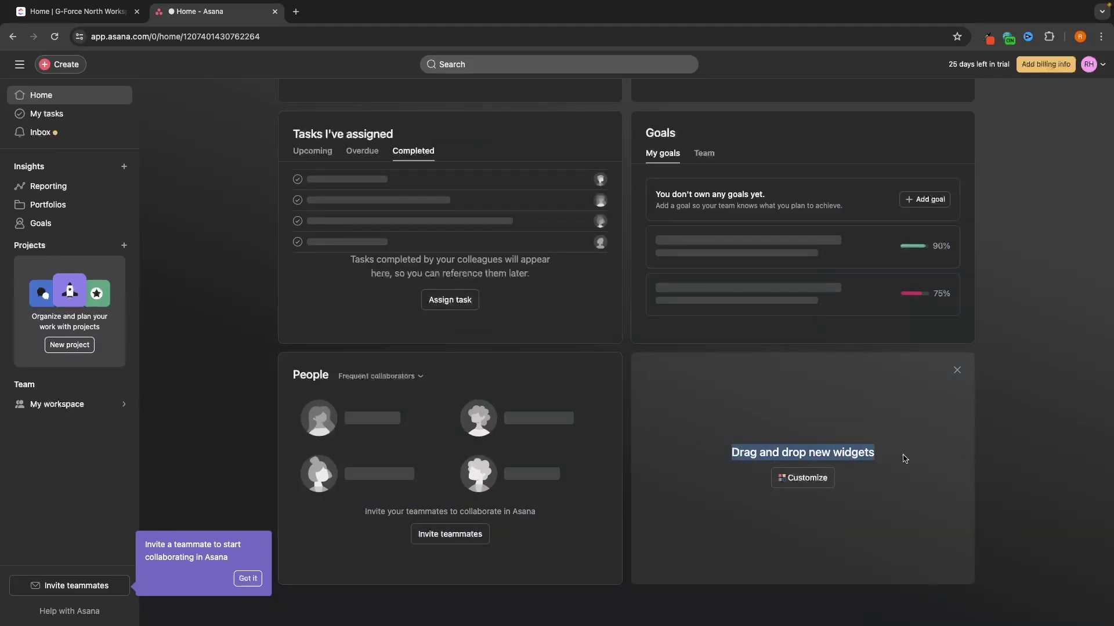
Add a Private notepad widget reading 'I need to focus on overdue tasks today'
{"action": "left_click", "coordinate": [796, 468]}
{"action": "left_click", "coordinate": [795, 471]}
{"action": "scroll", "coordinate": [1016, 361], "scroll_direction": "down", "scroll_amount": 3}
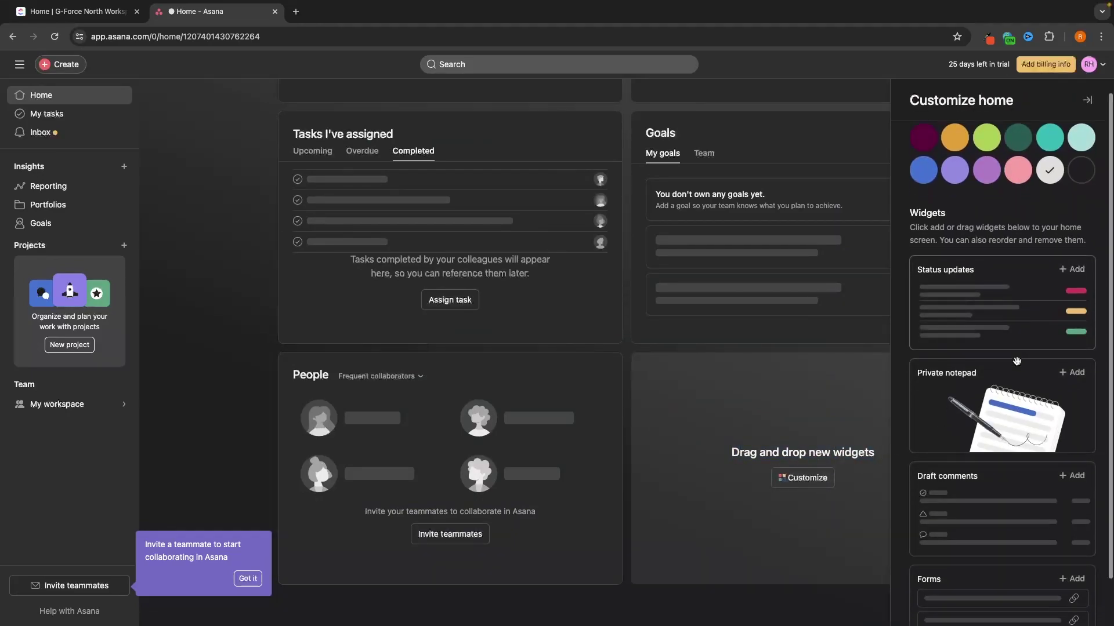
{"action": "scroll", "coordinate": [1016, 361], "scroll_direction": "up", "scroll_amount": 2}
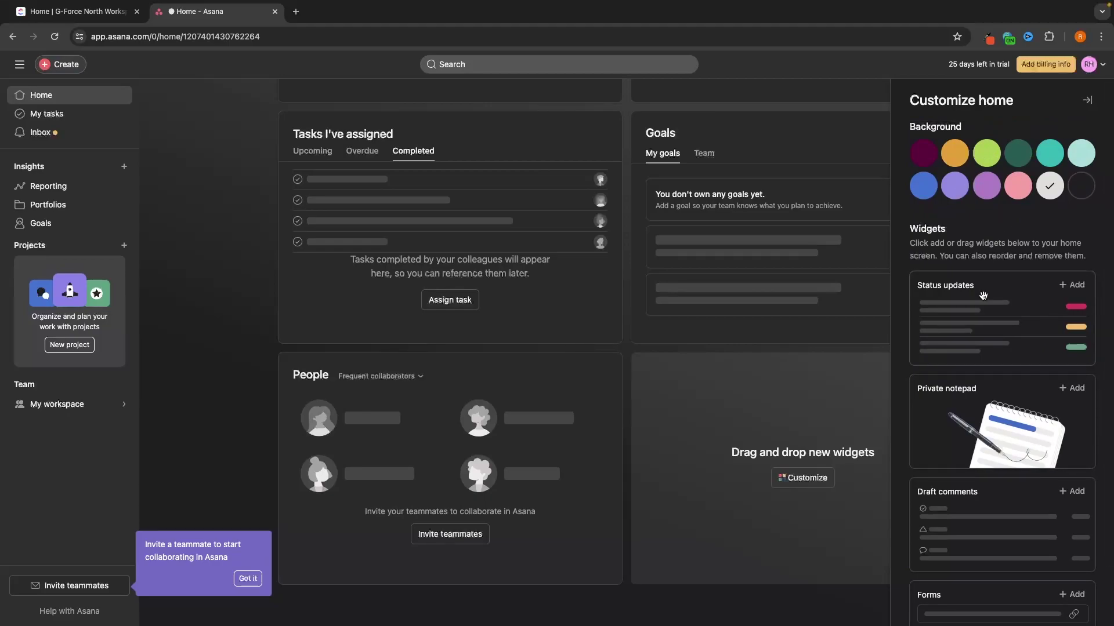
{"action": "scroll", "coordinate": [986, 409], "scroll_direction": "down", "scroll_amount": 2}
{"action": "scroll", "coordinate": [1005, 292], "scroll_direction": "up", "scroll_amount": 1}
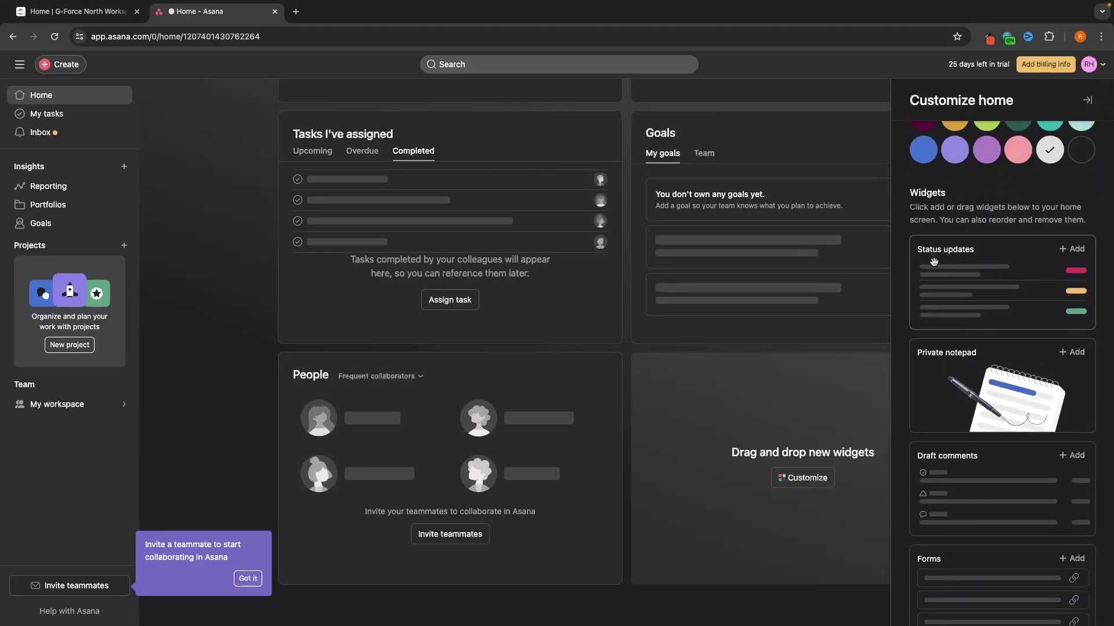
{"action": "scroll", "coordinate": [958, 270], "scroll_direction": "down", "scroll_amount": 1}
{"action": "left_click", "coordinate": [1072, 321]}
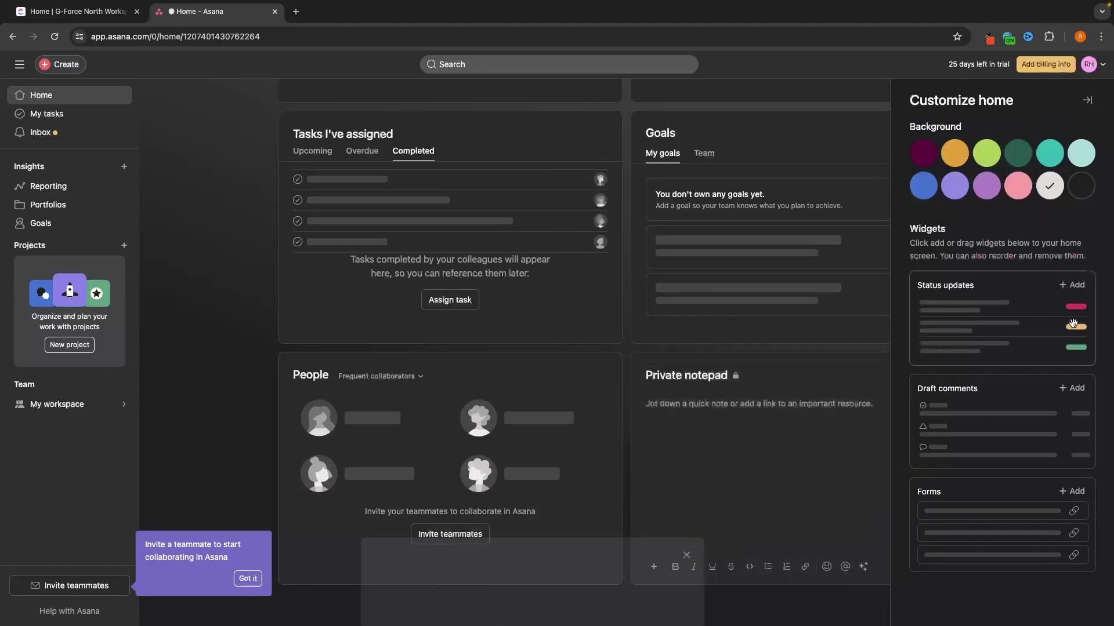
{"action": "left_click", "coordinate": [748, 400]}
{"action": "type", "text": "I need to focus on overdue t"}
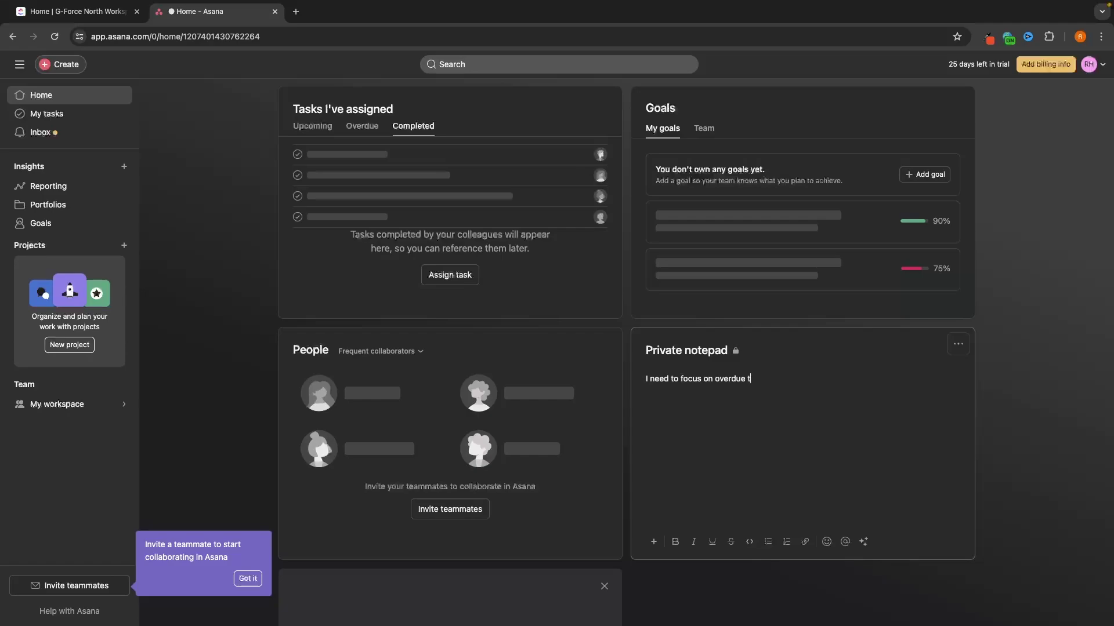
{"action": "type", "text": "asks today"}
Reopen and close Customize, then switch to the ClickUp home dashboard
{"action": "scroll", "coordinate": [519, 487], "scroll_direction": "down", "scroll_amount": 3}
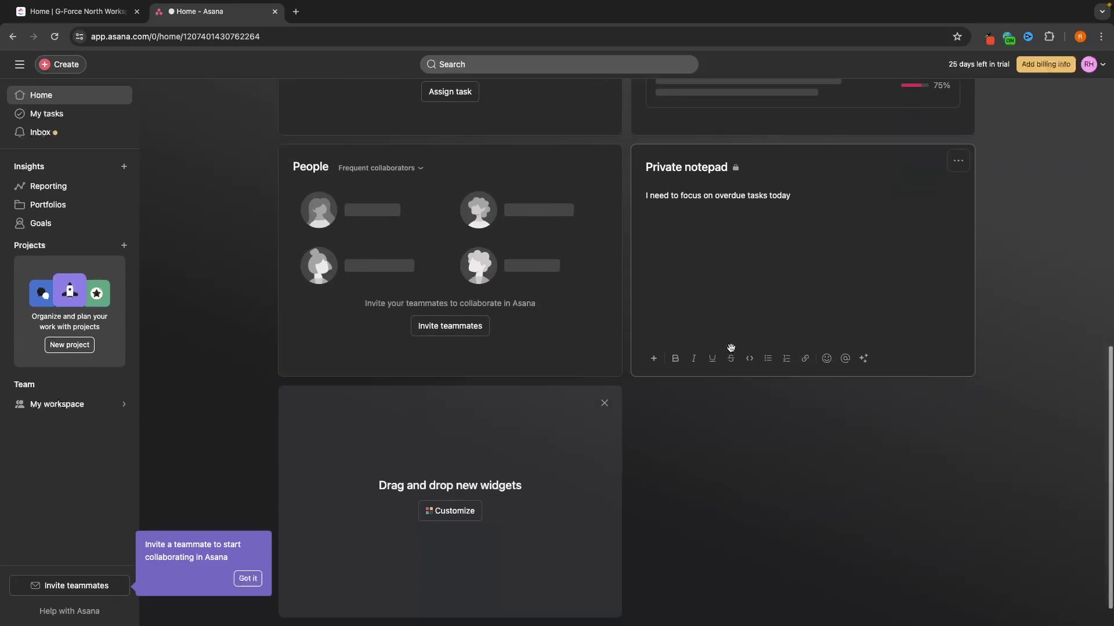
{"action": "left_click", "coordinate": [454, 511]}
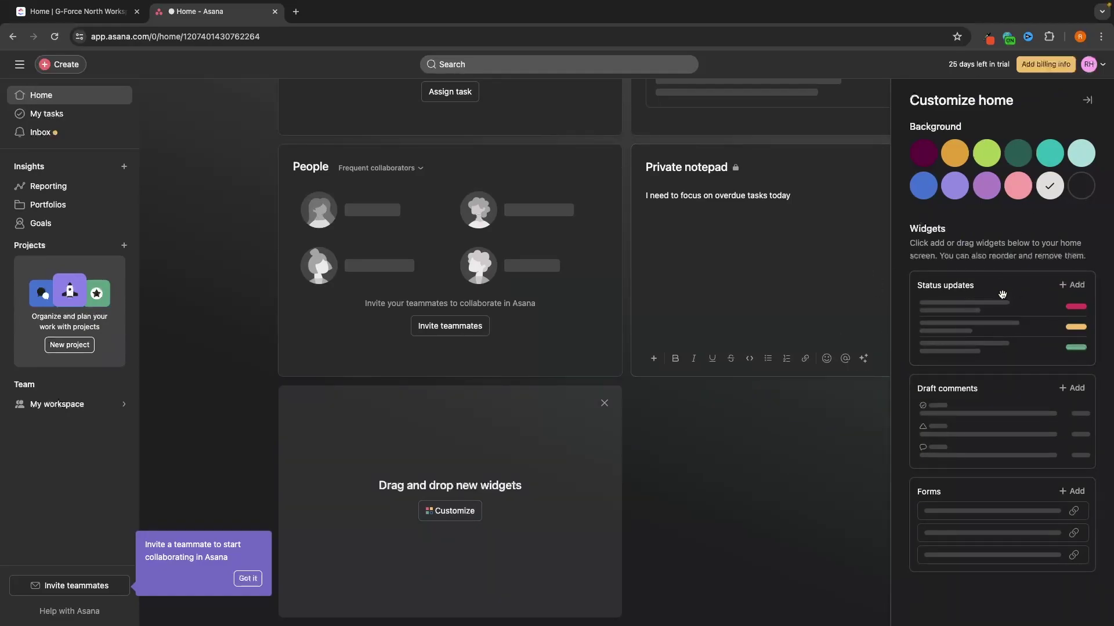
{"action": "left_click", "coordinate": [770, 427]}
{"action": "key", "text": "super+1"}
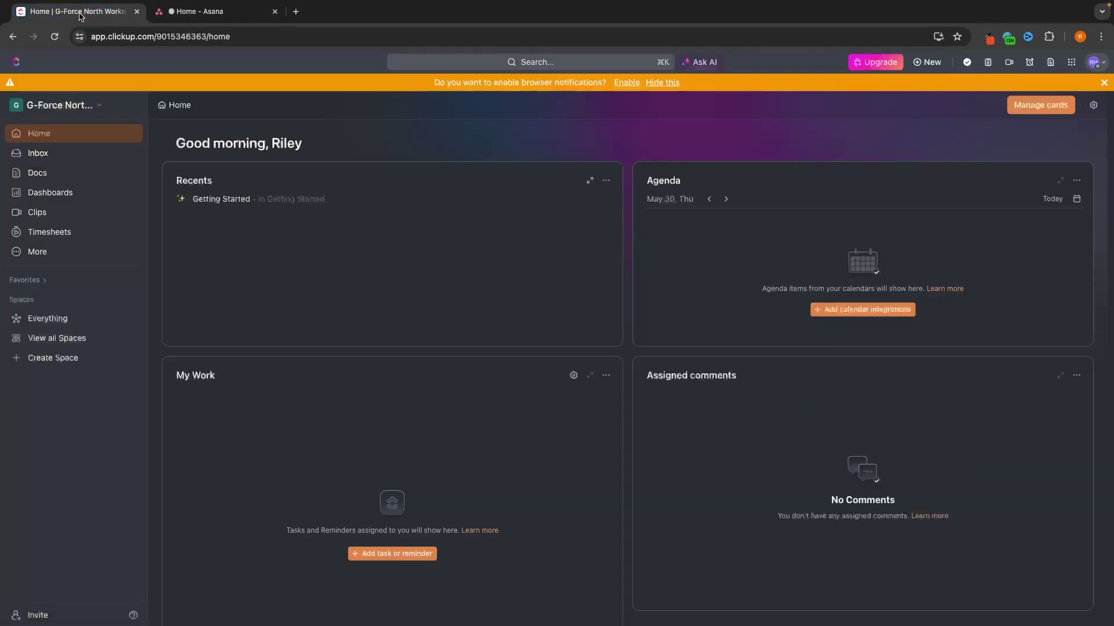
Return from Asana to ClickUp's Home and scroll through its Recents, Agenda and My Work cards
{"action": "scroll", "coordinate": [450, 243], "scroll_direction": "down", "scroll_amount": 5}
{"action": "scroll", "coordinate": [451, 244], "scroll_direction": "up", "scroll_amount": 5}
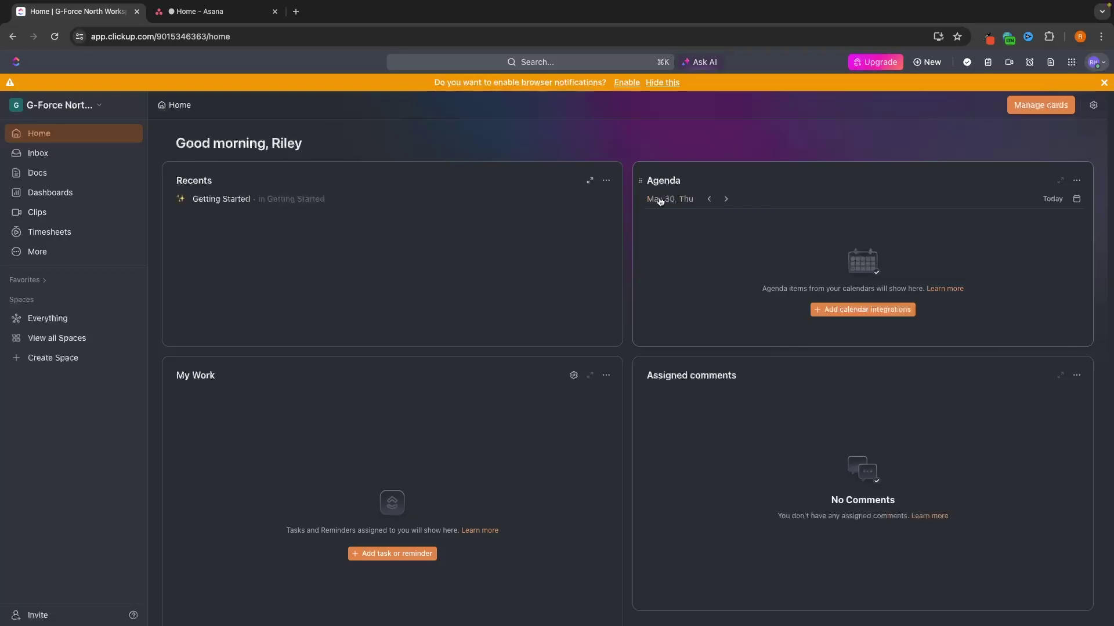
{"action": "left_click", "coordinate": [209, 14]}
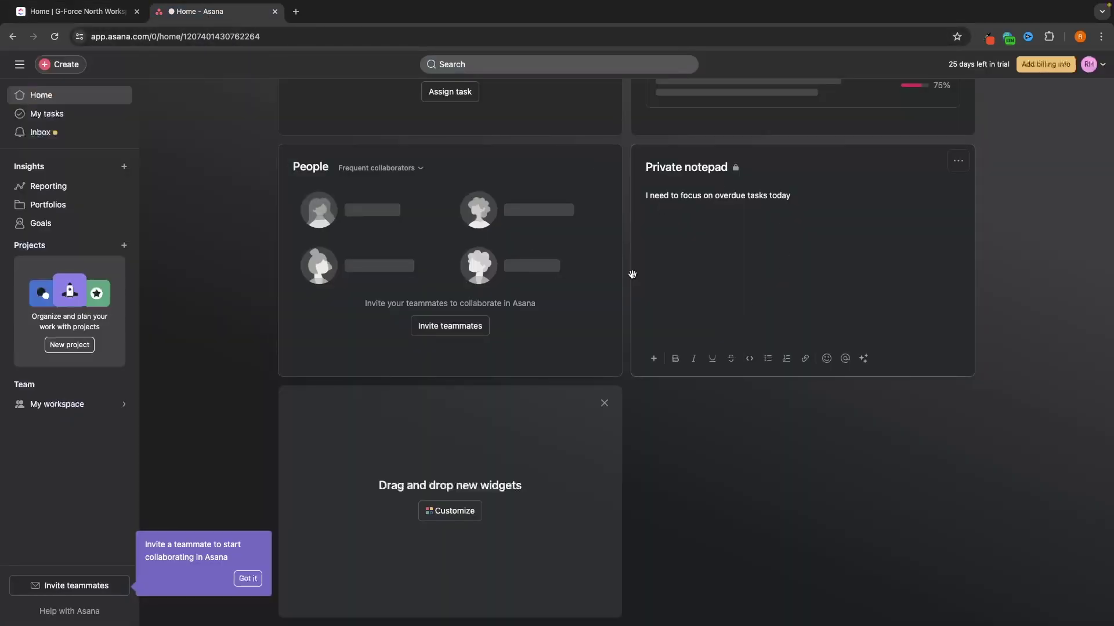
{"action": "key", "text": "ctrl+shift+Tab"}
{"action": "scroll", "coordinate": [309, 167], "scroll_direction": "down", "scroll_amount": 3}
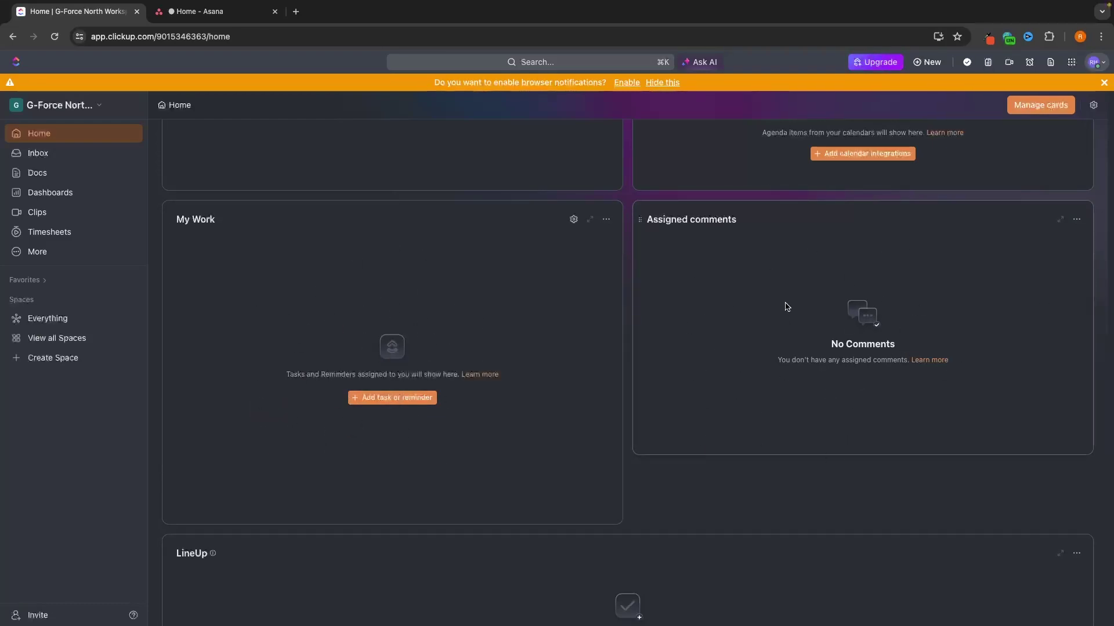
{"action": "scroll", "coordinate": [833, 374], "scroll_direction": "down", "scroll_amount": 5}
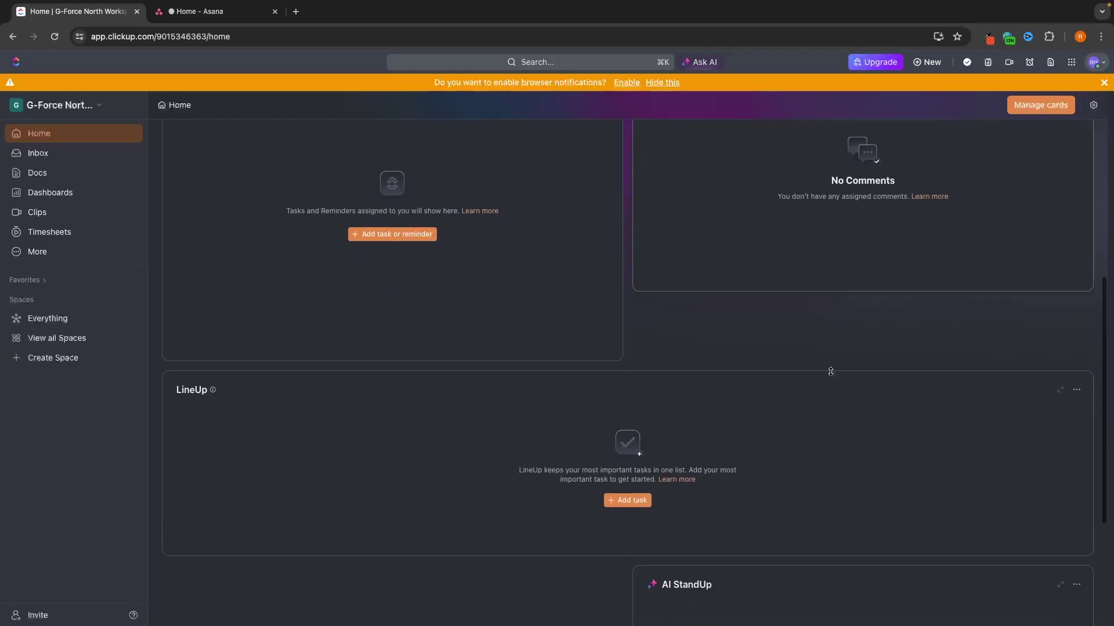
{"action": "scroll", "coordinate": [832, 374], "scroll_direction": "up", "scroll_amount": 5}
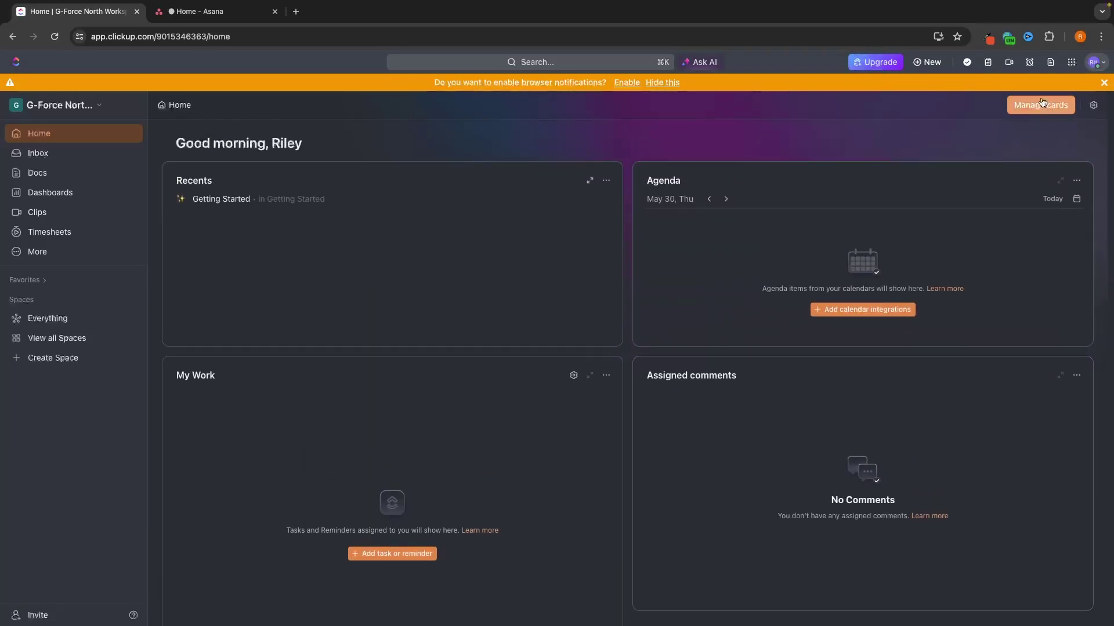
{"action": "left_click", "coordinate": [1022, 104]}
{"action": "scroll", "coordinate": [980, 278], "scroll_direction": "down", "scroll_amount": 6}
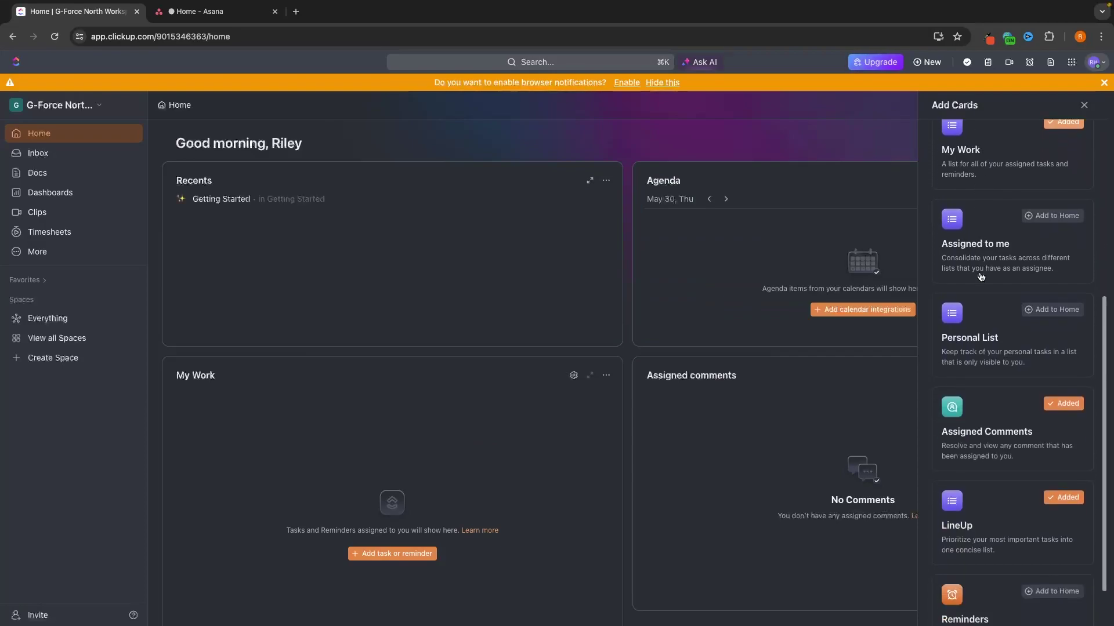
{"action": "scroll", "coordinate": [980, 277], "scroll_direction": "up", "scroll_amount": 4}
{"action": "scroll", "coordinate": [1000, 422], "scroll_direction": "down", "scroll_amount": 2}
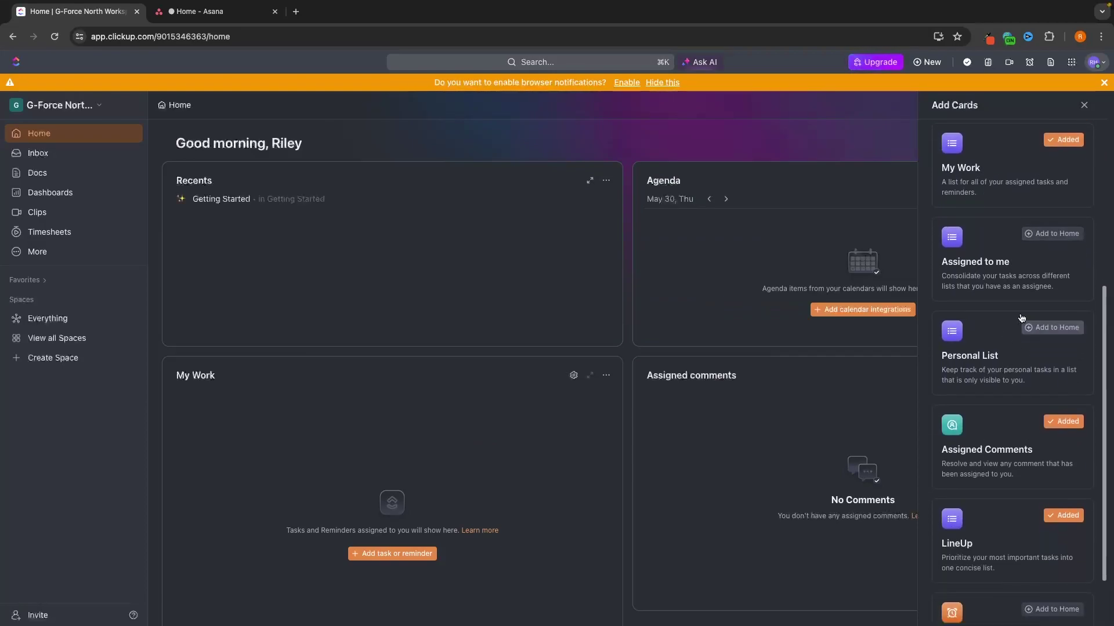
{"action": "scroll", "coordinate": [1000, 421], "scroll_direction": "down", "scroll_amount": 2}
{"action": "left_click", "coordinate": [591, 135]}
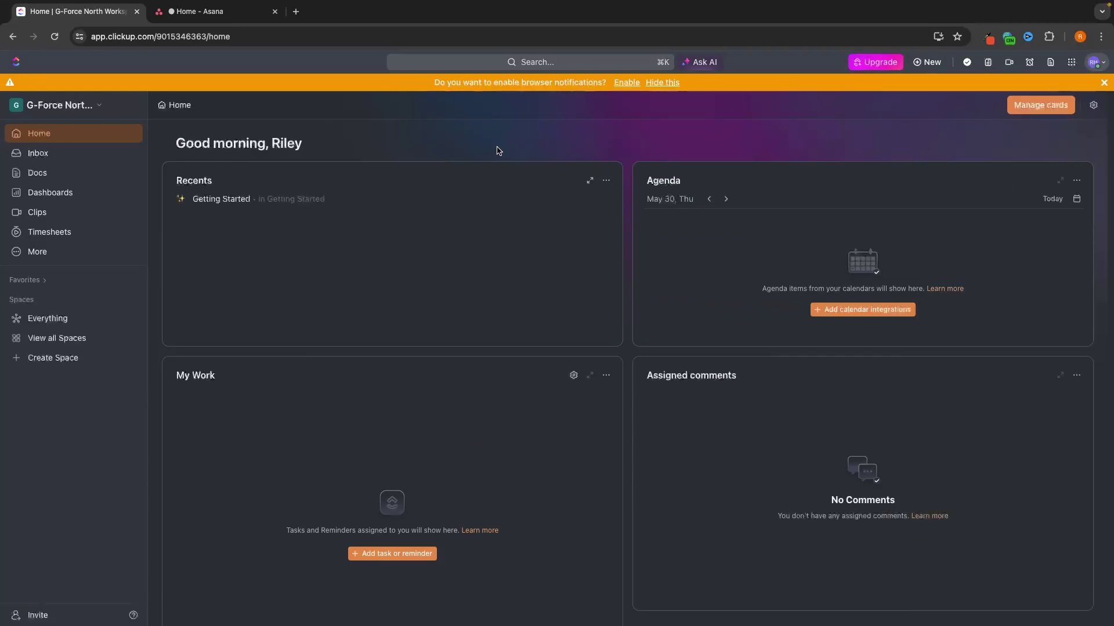
{"action": "left_click", "coordinate": [195, 14]}
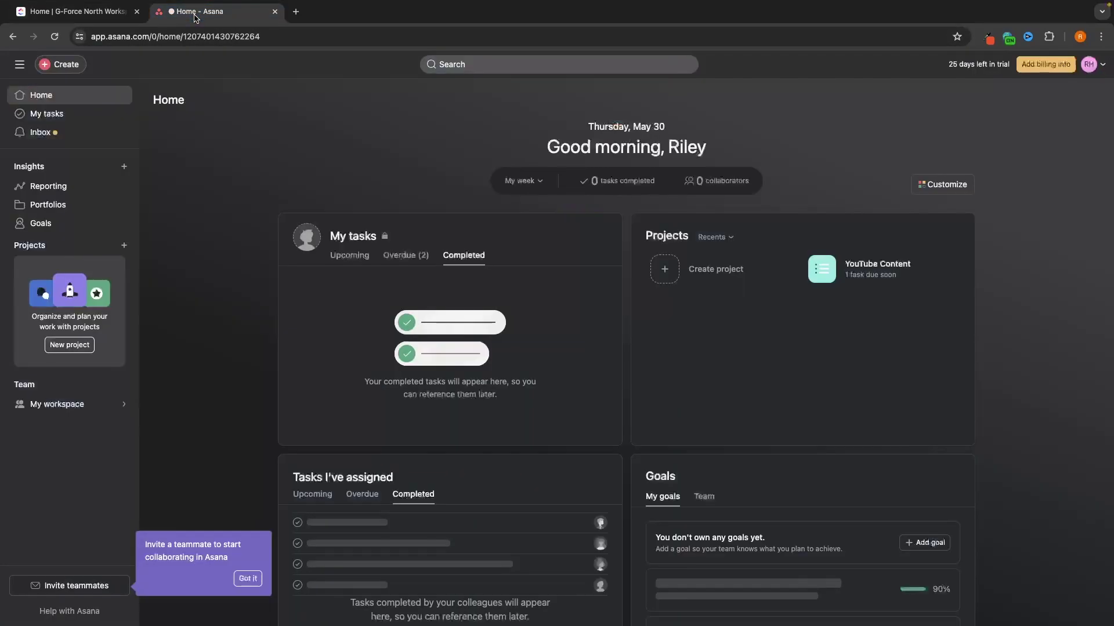
{"action": "left_click", "coordinate": [93, 21]}
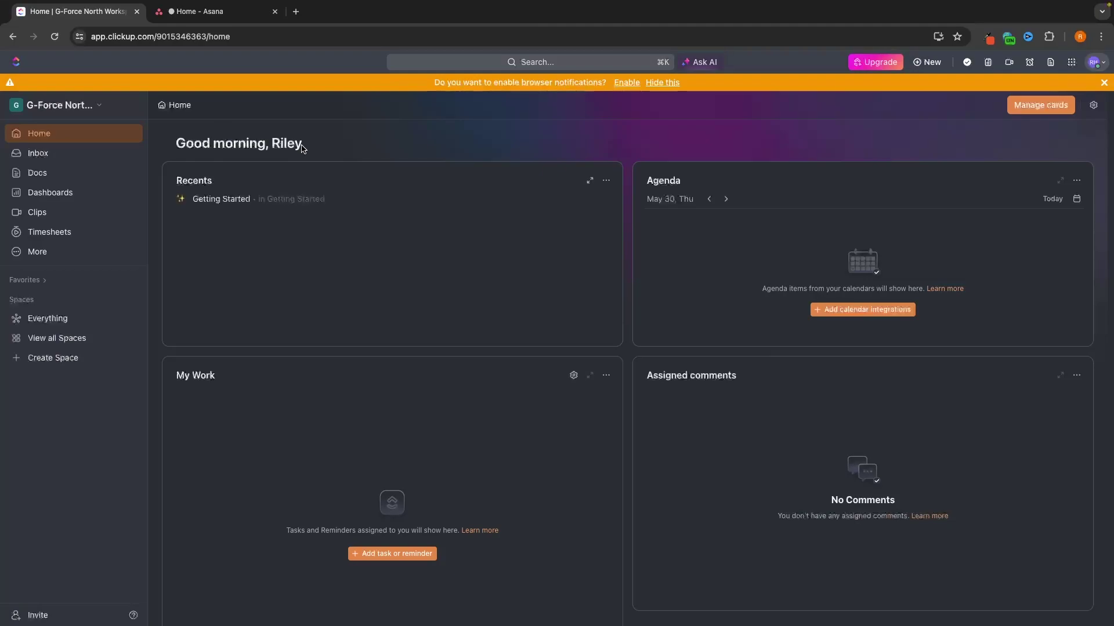
{"action": "left_click", "coordinate": [197, 12]}
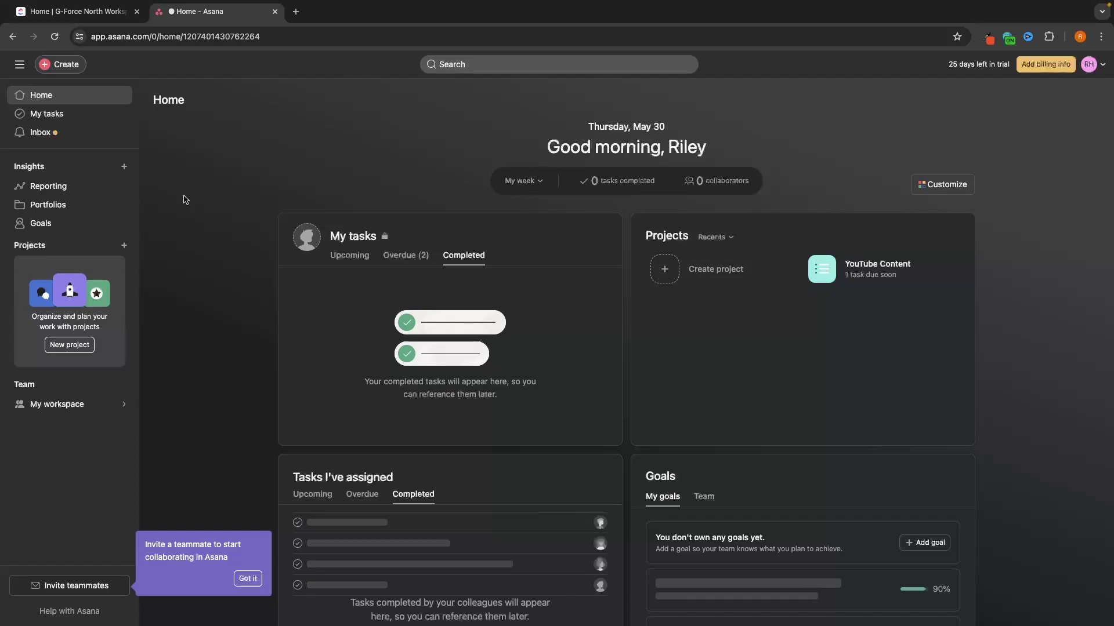
{"action": "left_click", "coordinate": [90, 13]}
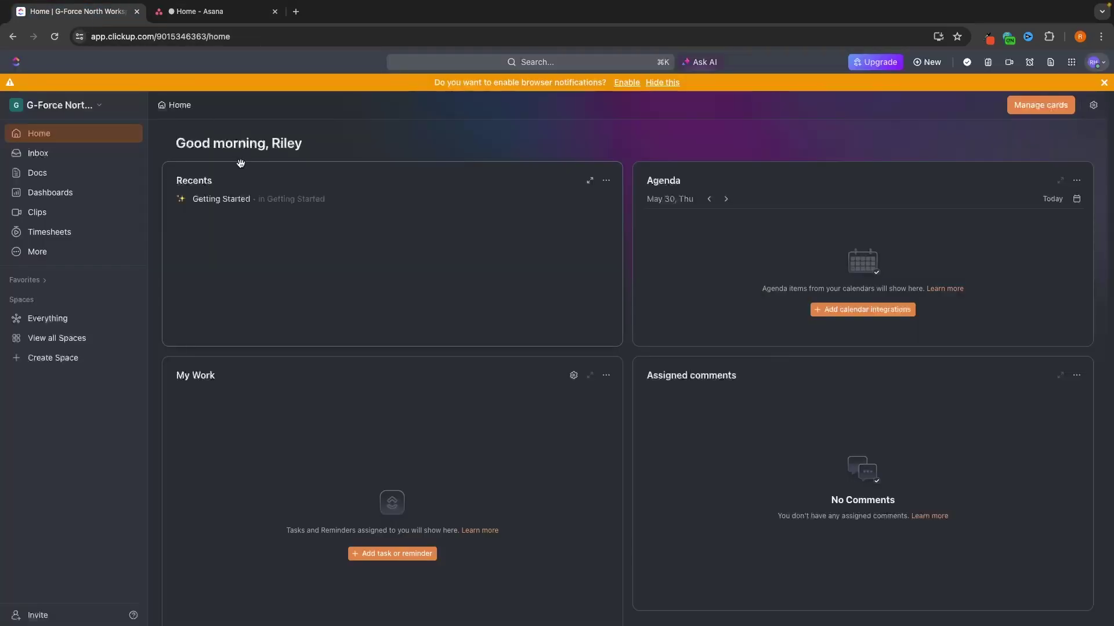
Create a blank ClickUp Doc with lines 'elknfjerffrefg', 'kgnerjg', 'erlgnejkrgn' and 'glkrng'
{"action": "left_click", "coordinate": [46, 176]}
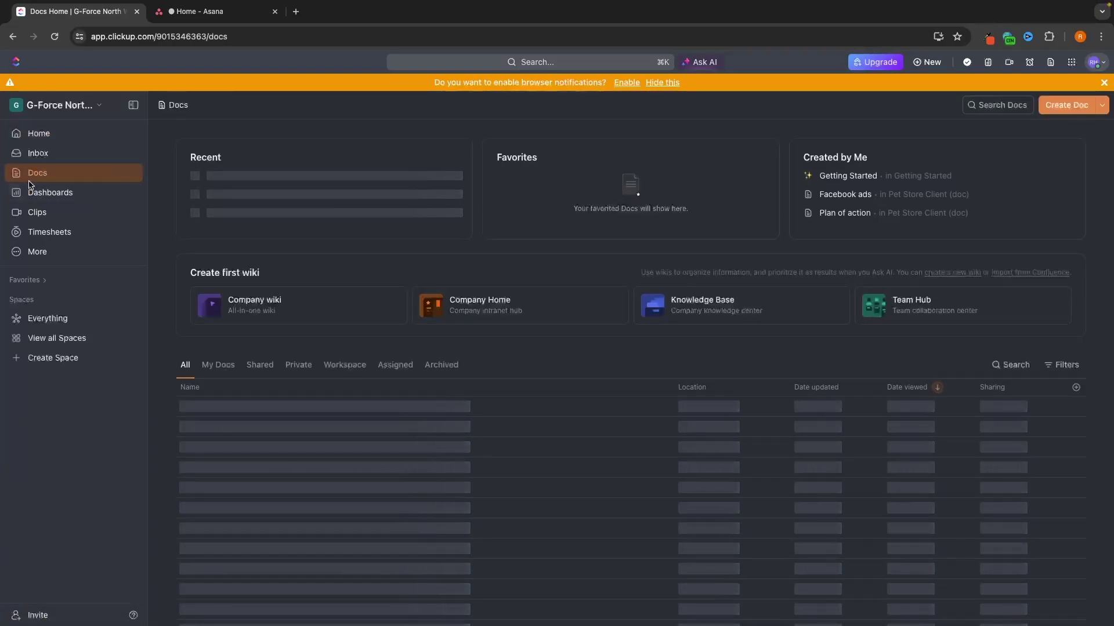
{"action": "left_click", "coordinate": [1064, 105]}
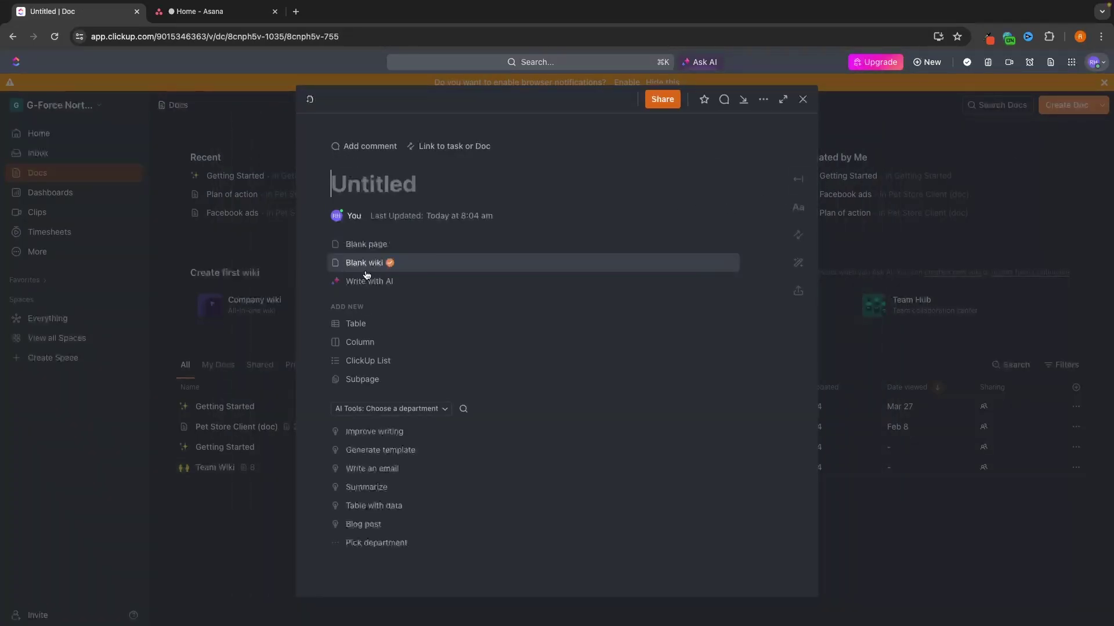
{"action": "left_click", "coordinate": [376, 243]}
{"action": "type", "text": "elknfjerffrefg"}
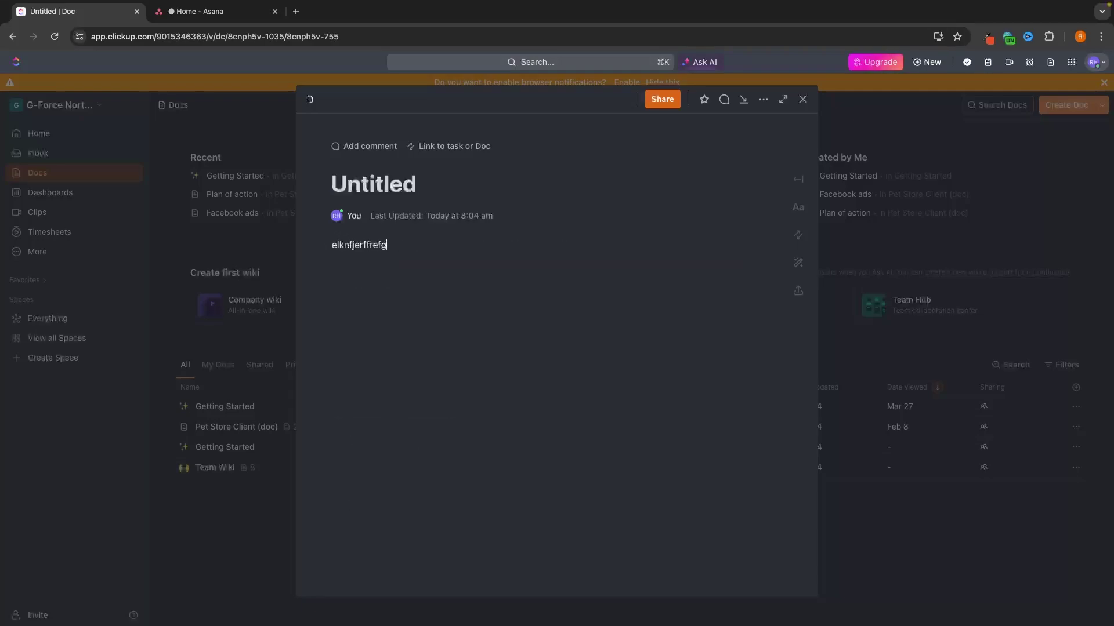
{"action": "key", "text": "Return"}
{"action": "type", "text": "kgnerjg"}
{"action": "key", "text": "Return"}
{"action": "type", "text": "erlgnejkrgn"}
{"action": "key", "text": "Return"}
{"action": "type", "text": "glkrng"}
{"action": "key", "text": "Return"}
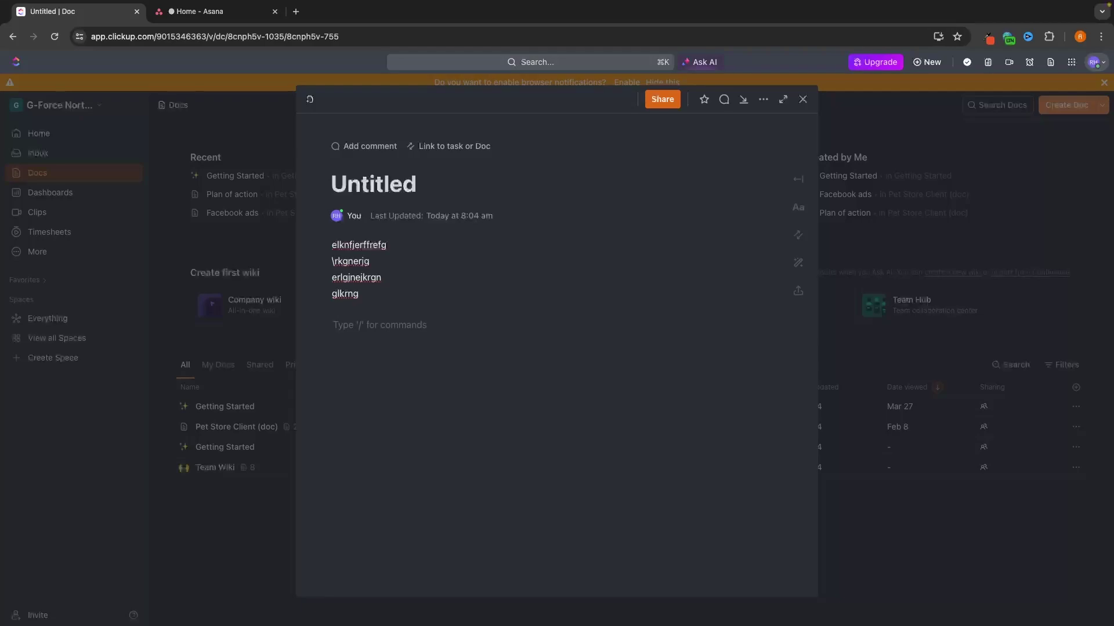
Add a Heading 1 'Title' and insert an empty 3×3 table below it
{"action": "type", "text": "/"}
{"action": "scroll", "coordinate": [458, 367], "scroll_direction": "down", "scroll_amount": 4}
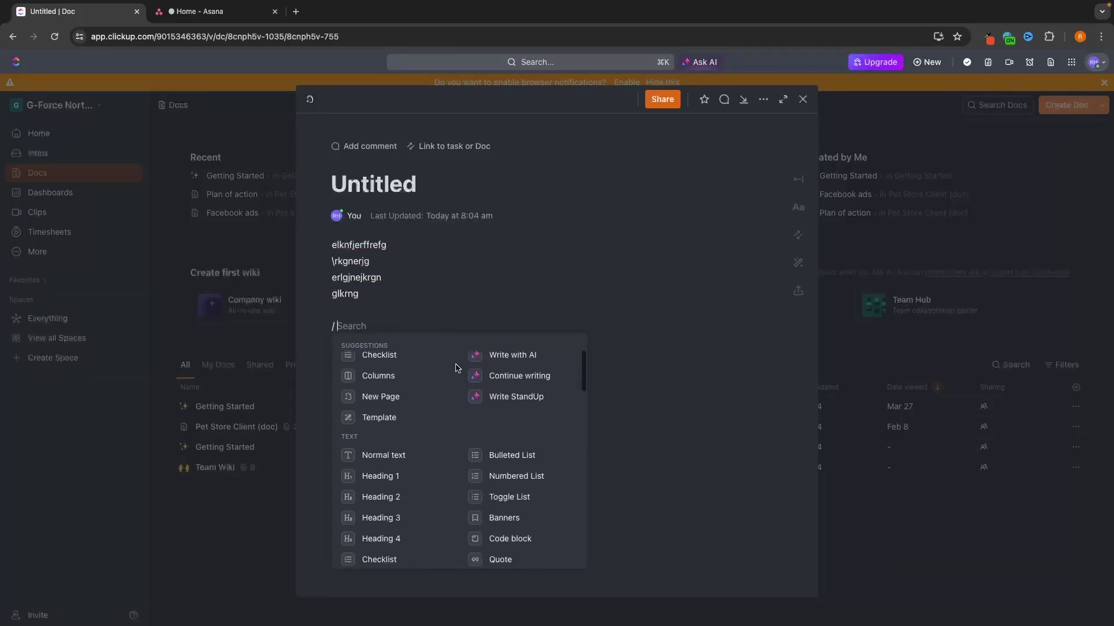
{"action": "scroll", "coordinate": [464, 435], "scroll_direction": "down", "scroll_amount": 2}
{"action": "scroll", "coordinate": [446, 406], "scroll_direction": "up", "scroll_amount": 3}
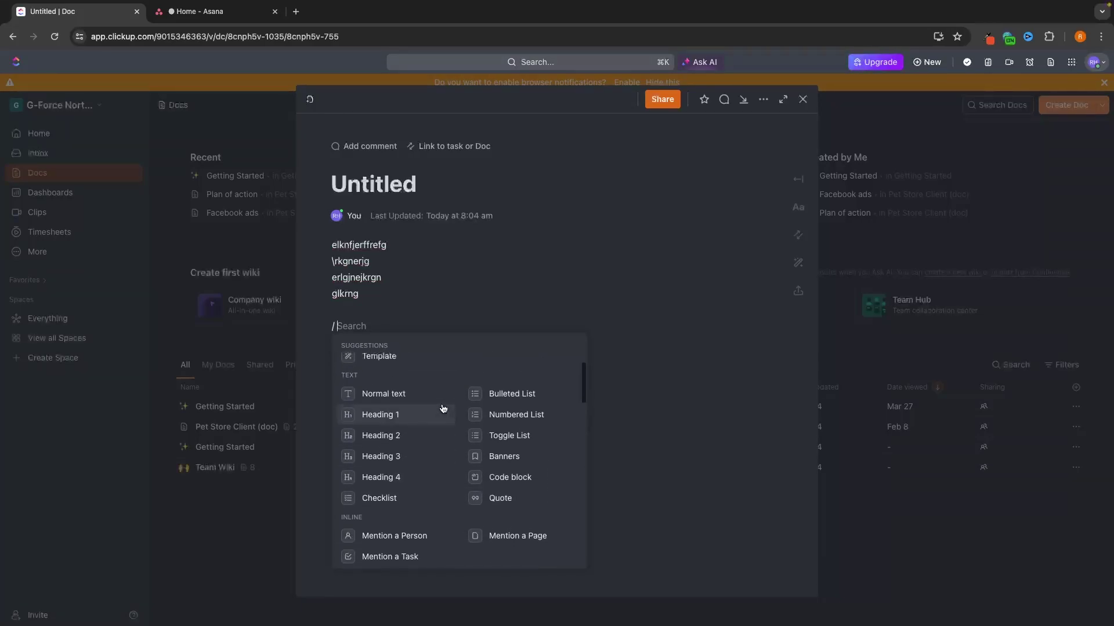
{"action": "left_click", "coordinate": [390, 415]}
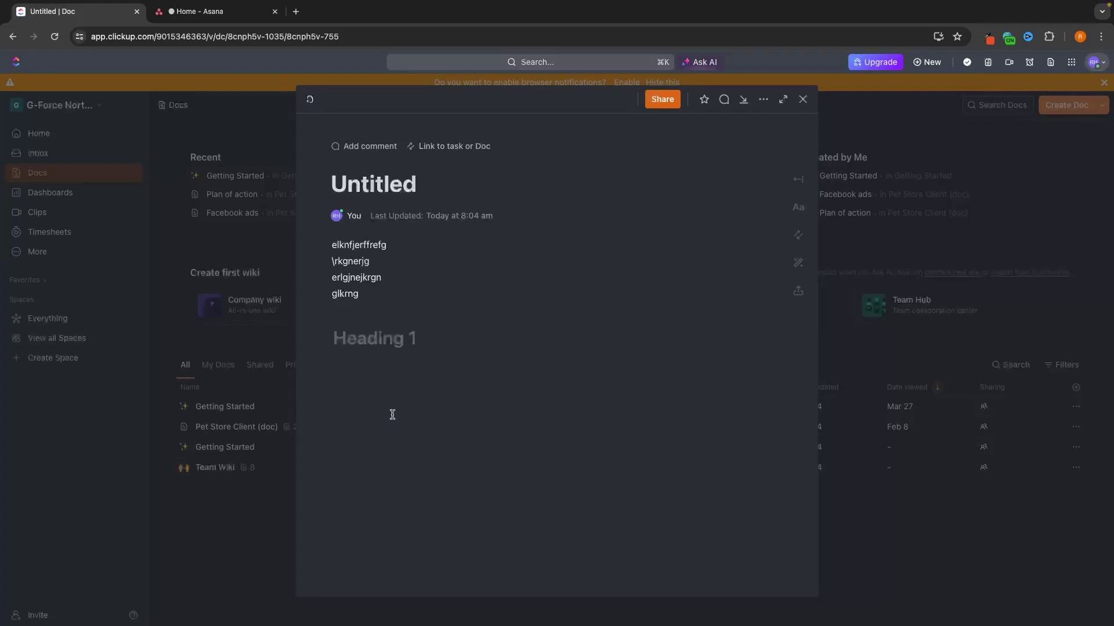
{"action": "type", "text": "Title"}
{"action": "key", "text": "Return"}
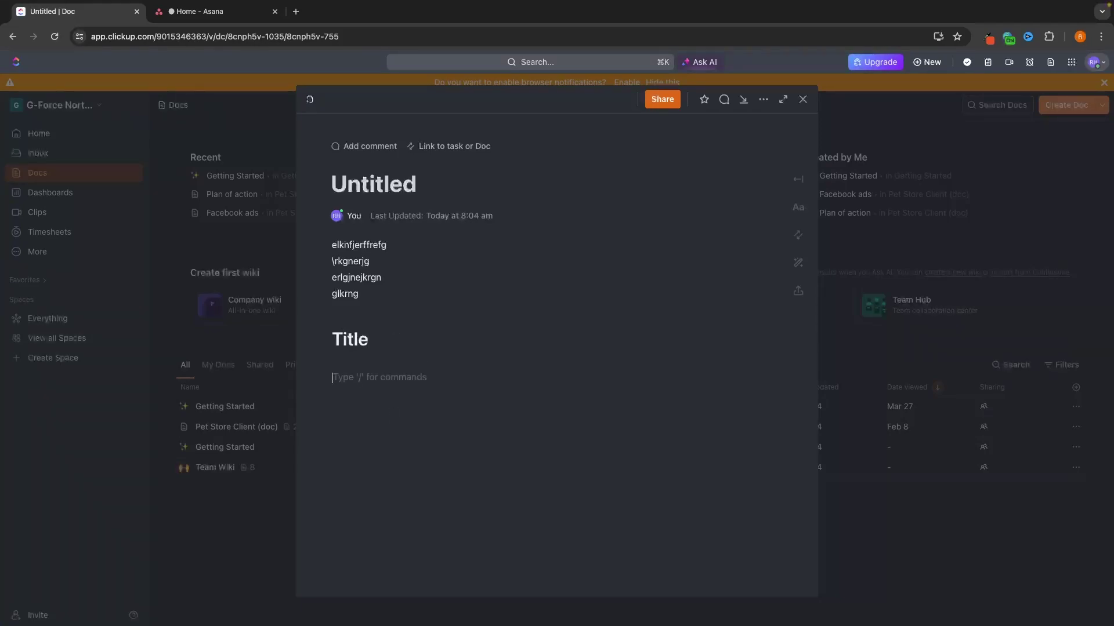
{"action": "type", "text": "/"}
{"action": "left_click", "coordinate": [373, 439]}
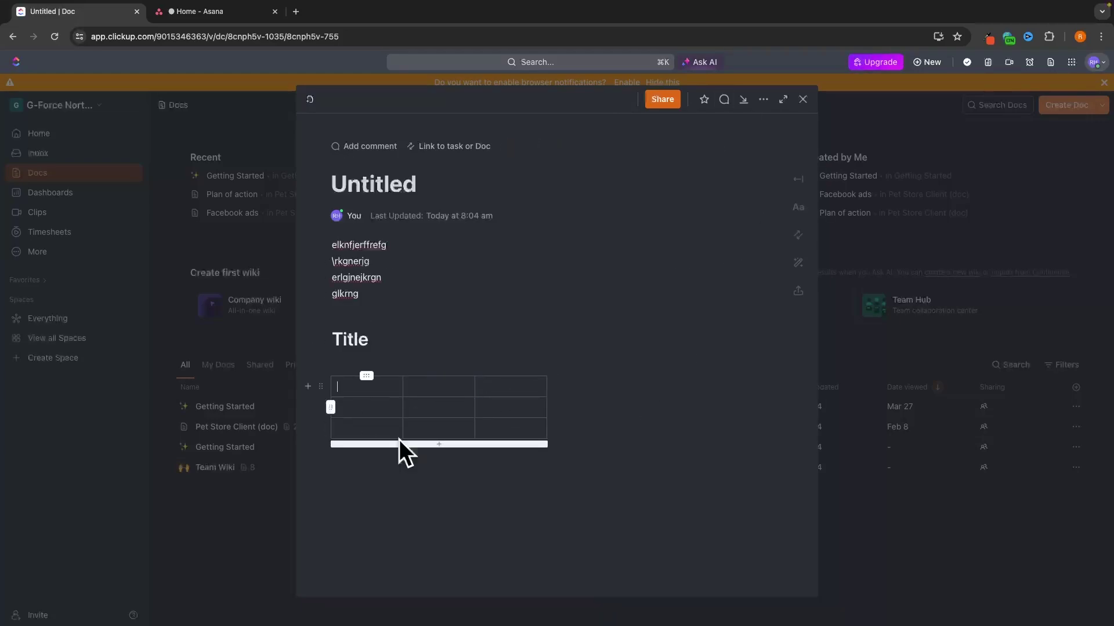
Go back from Asana to the ClickUp doc, close it and open Clips
{"action": "left_click", "coordinate": [184, 13]}
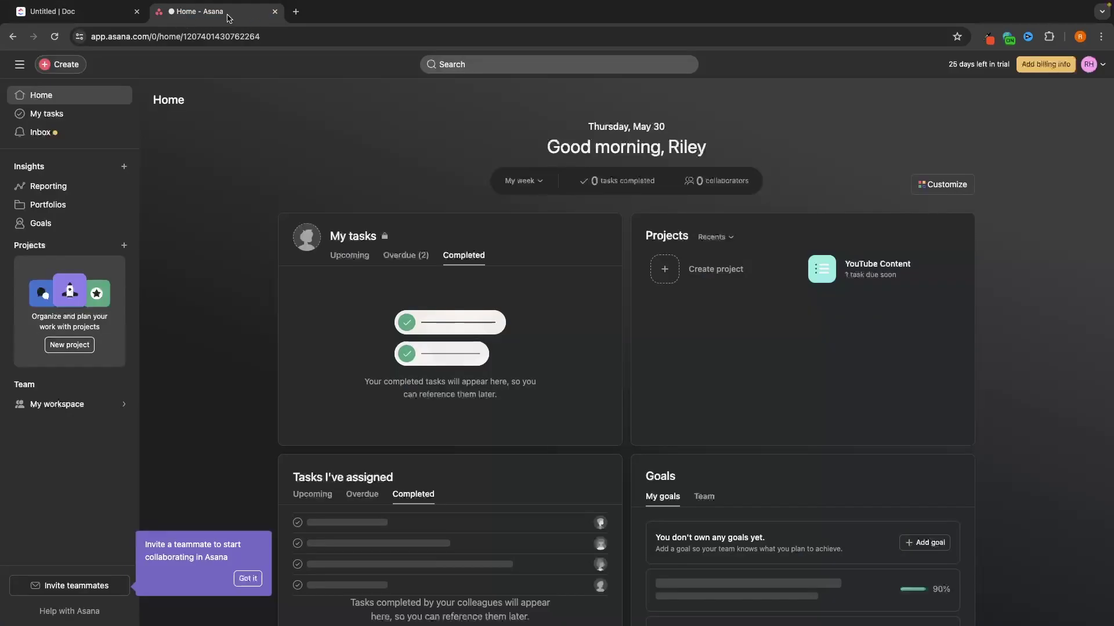
{"action": "left_click", "coordinate": [75, 12]}
{"action": "left_click", "coordinate": [50, 219]}
{"action": "left_click", "coordinate": [50, 218]}
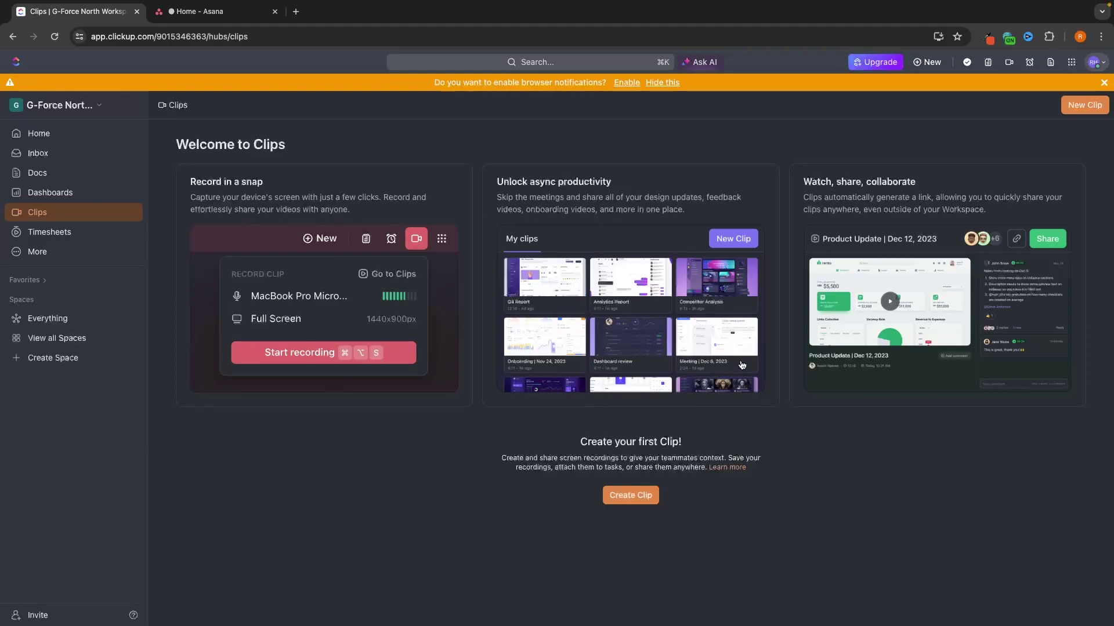
Open the clip recording options and check the available microphone choices
{"action": "left_click", "coordinate": [618, 498]}
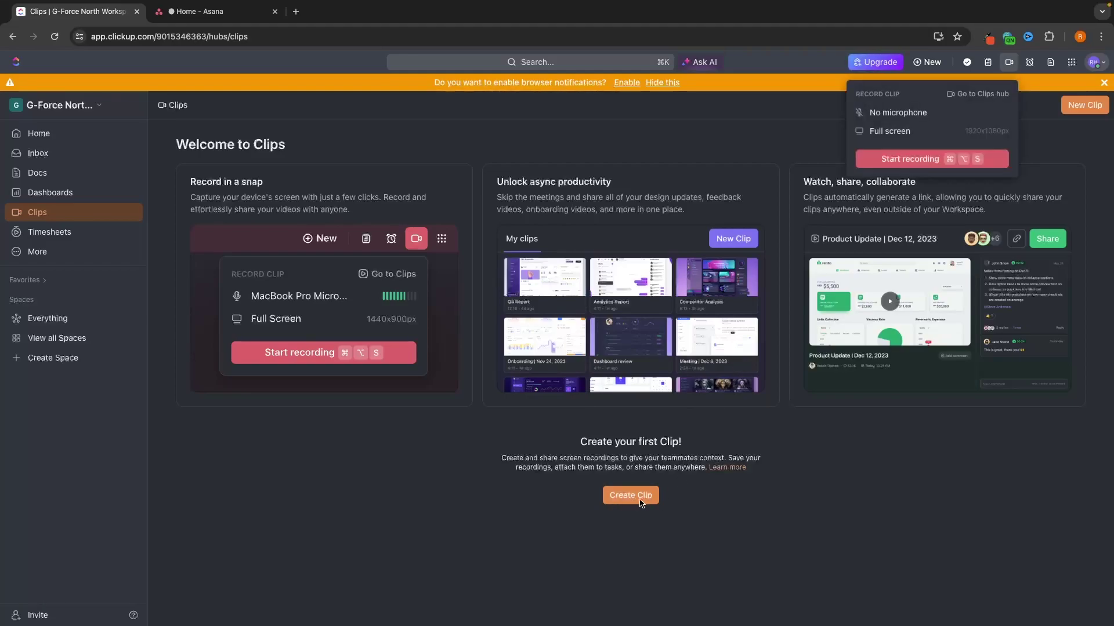
{"action": "left_click", "coordinate": [897, 113]}
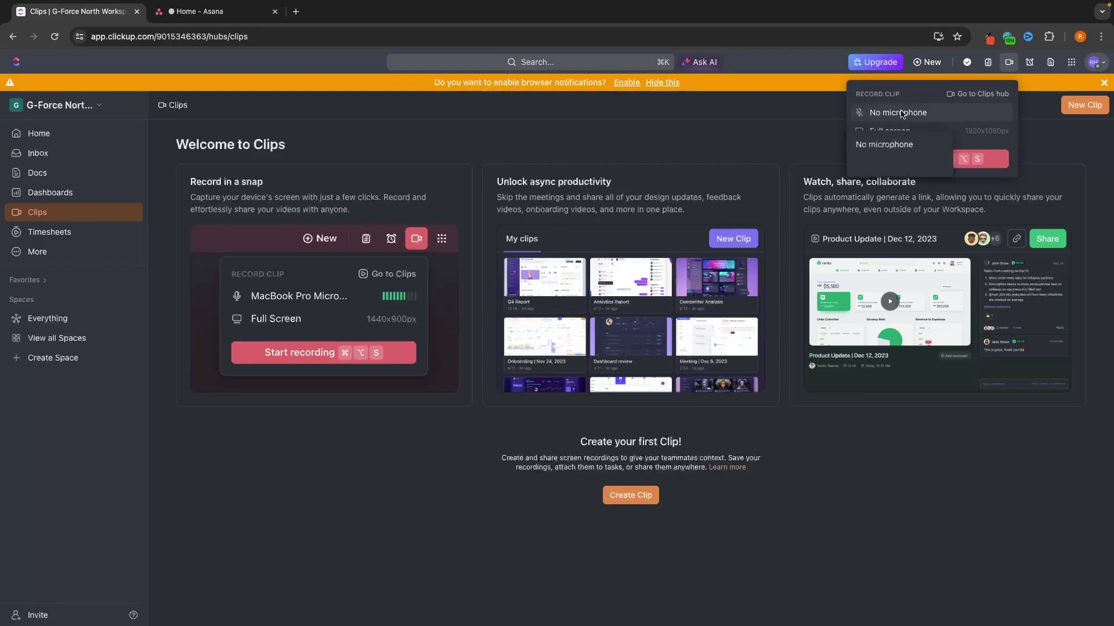
{"action": "left_click", "coordinate": [878, 168]}
{"action": "left_click", "coordinate": [893, 113]}
{"action": "left_click", "coordinate": [882, 167]}
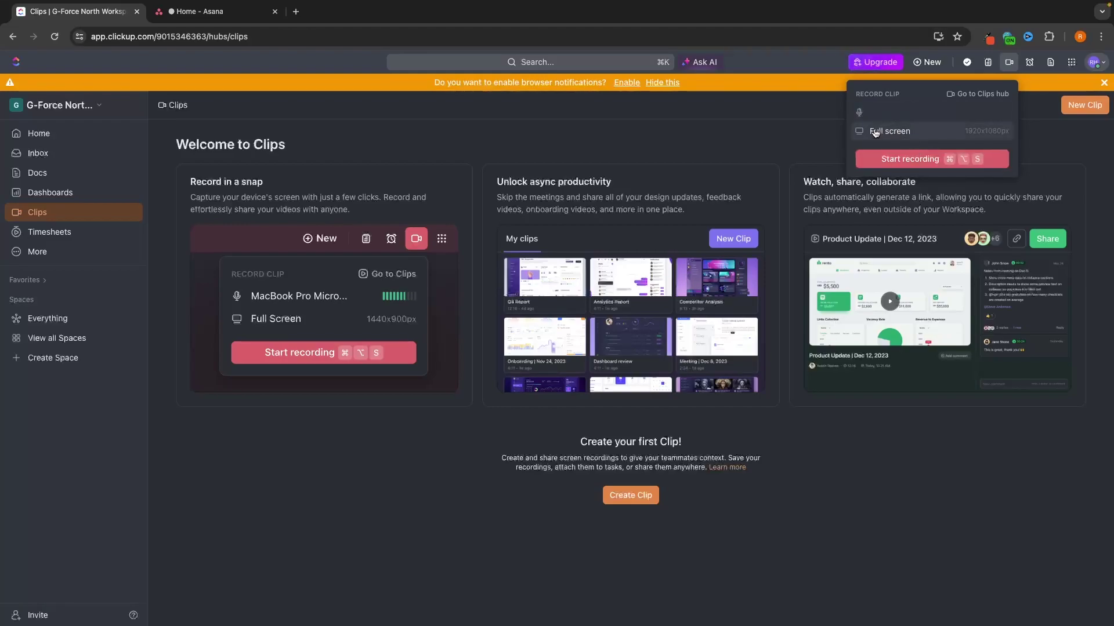
{"action": "left_click", "coordinate": [898, 113]}
{"action": "left_click", "coordinate": [899, 116]}
{"action": "left_click", "coordinate": [905, 132]}
{"action": "left_click", "coordinate": [906, 134]}
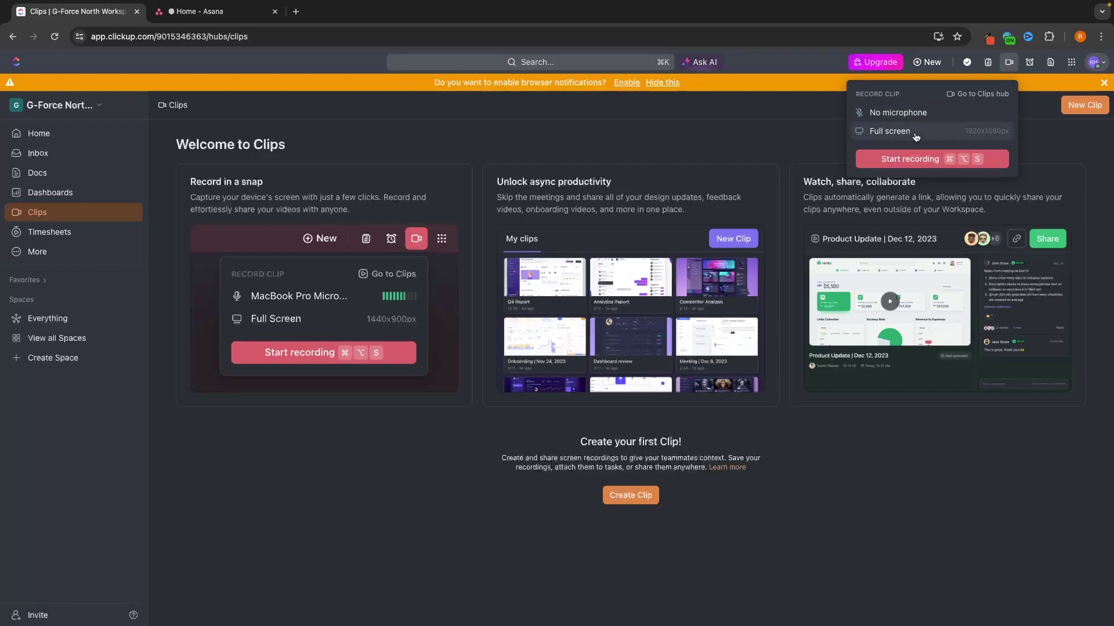
Record a 31-second screen clip with microphone allowed, then open its share page
{"action": "left_click", "coordinate": [913, 160]}
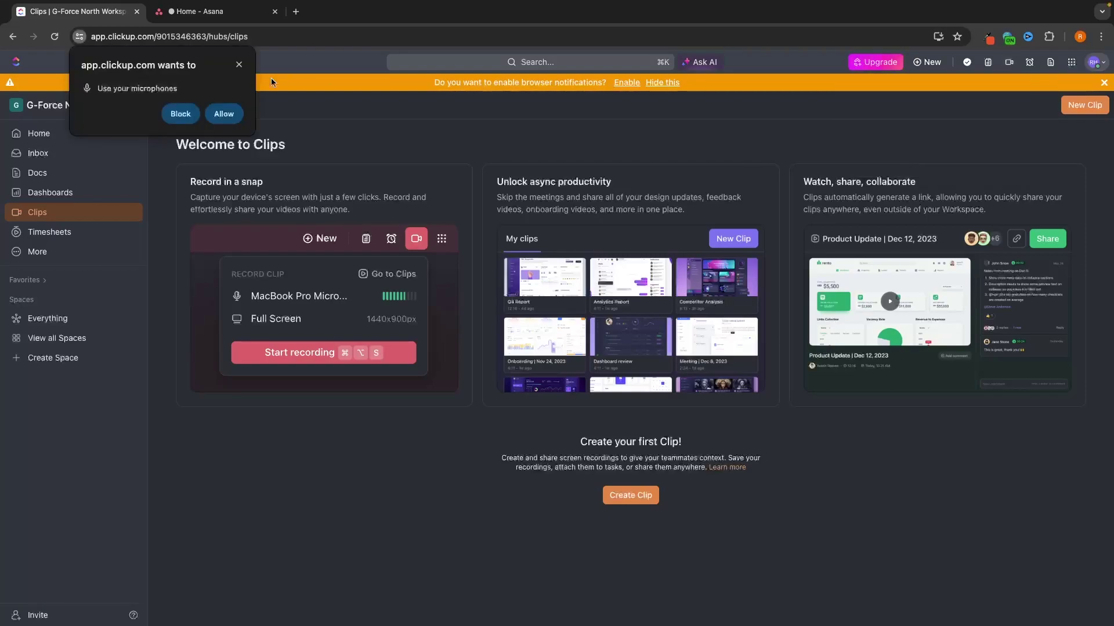
{"action": "left_click", "coordinate": [224, 113]}
{"action": "left_click", "coordinate": [539, 203]}
{"action": "left_click", "coordinate": [698, 358]}
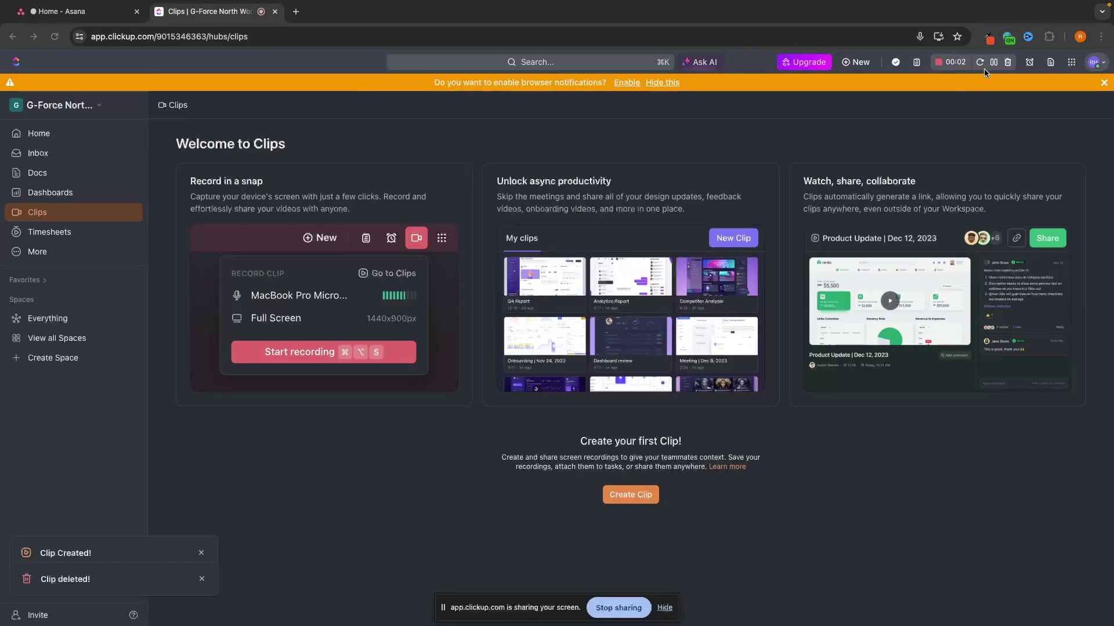
{"action": "left_click", "coordinate": [296, 12]}
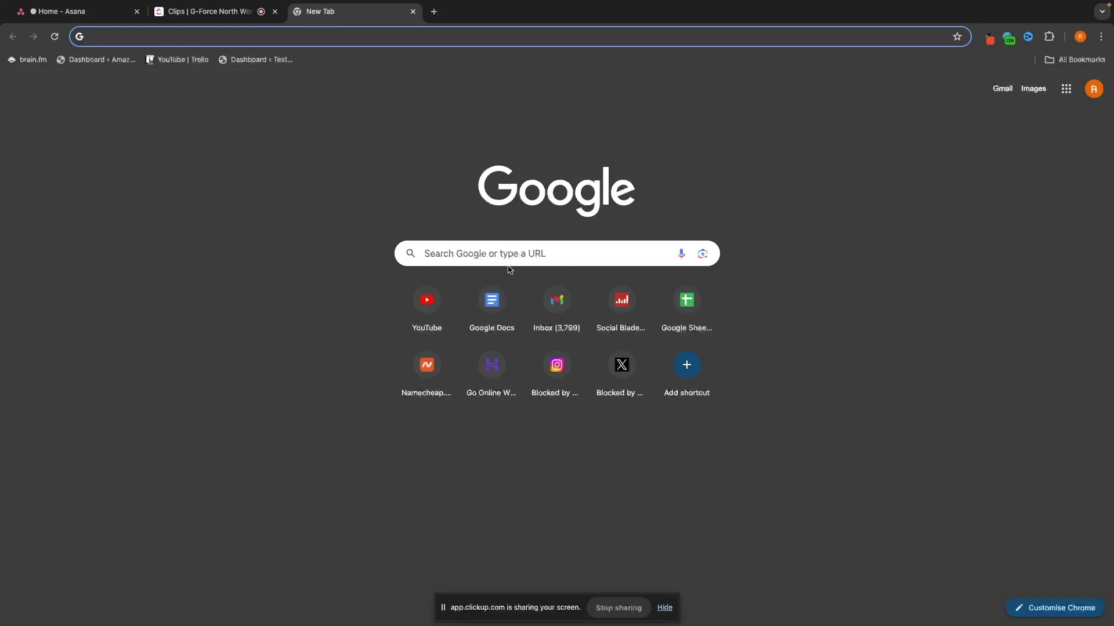
{"action": "left_click", "coordinate": [413, 11]}
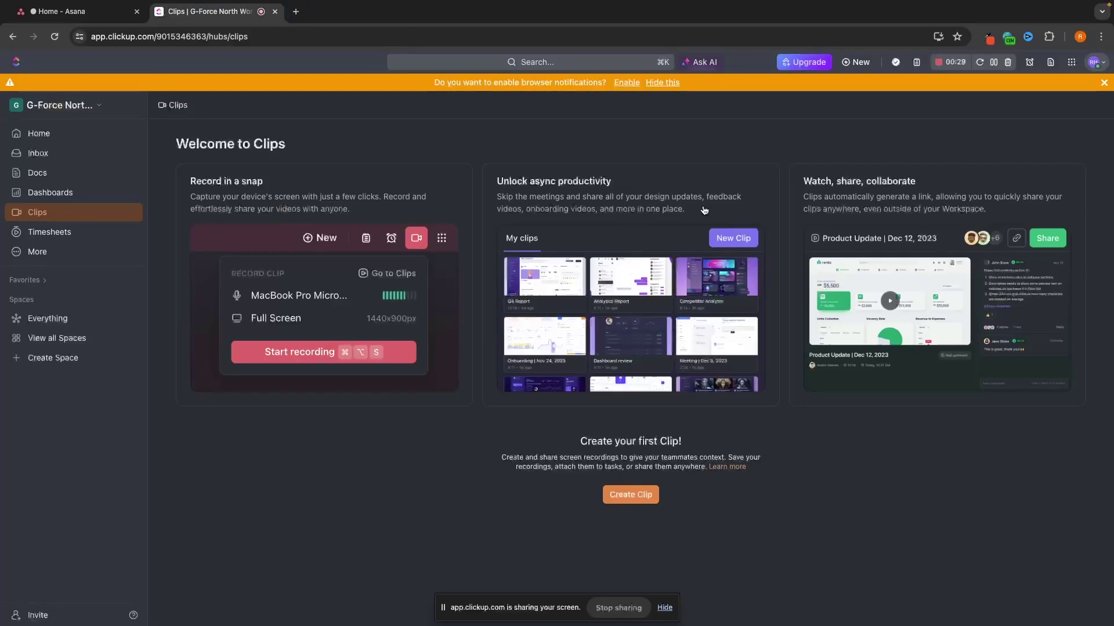
{"action": "left_click", "coordinate": [940, 62]}
{"action": "left_click", "coordinate": [56, 569]}
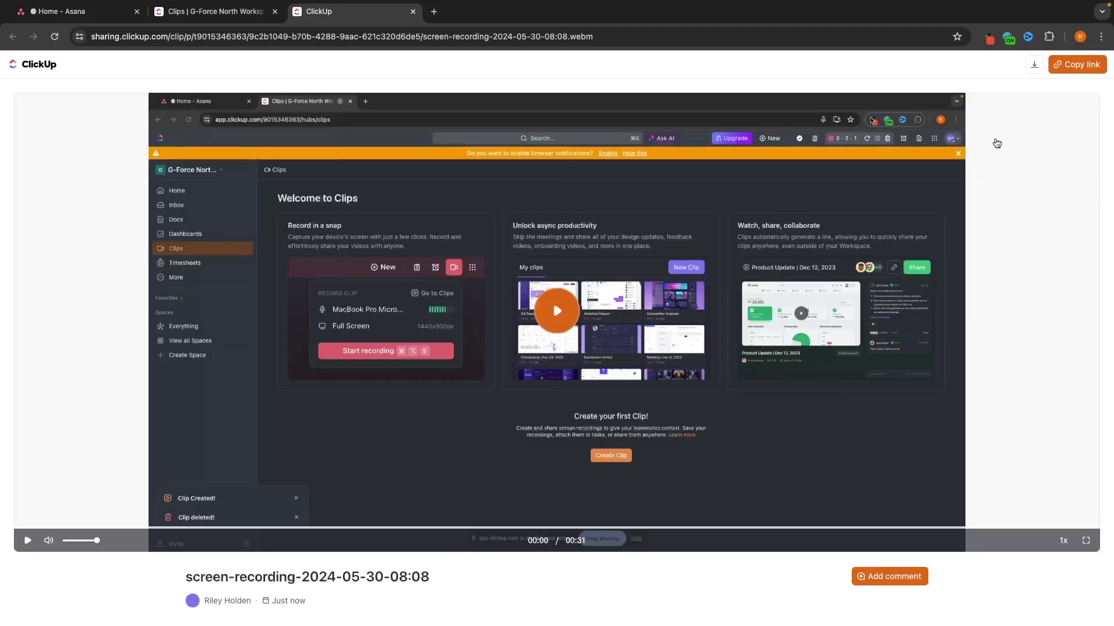
Copy the clip's shareable link and load it in a new Safari tab
{"action": "left_click", "coordinate": [1079, 66]}
{"action": "key", "text": "super+Tab"}
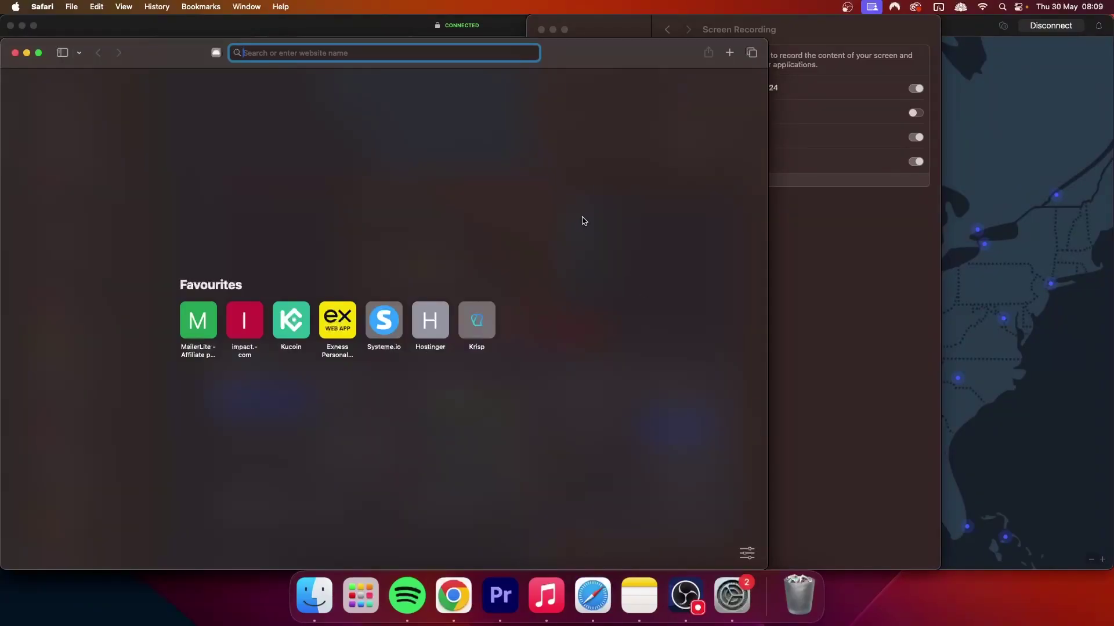
{"action": "key", "text": "super+v"}
{"action": "key", "text": "Return"}
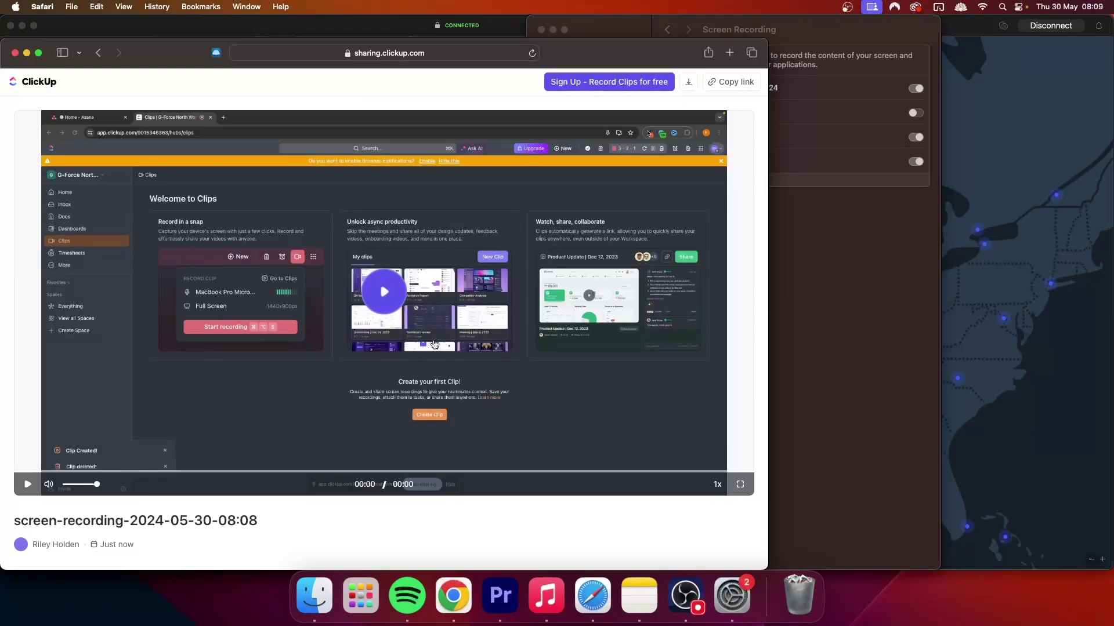
Close the shared clip window and page, returning to the ClickUp Clips list
{"action": "left_click", "coordinate": [15, 56]}
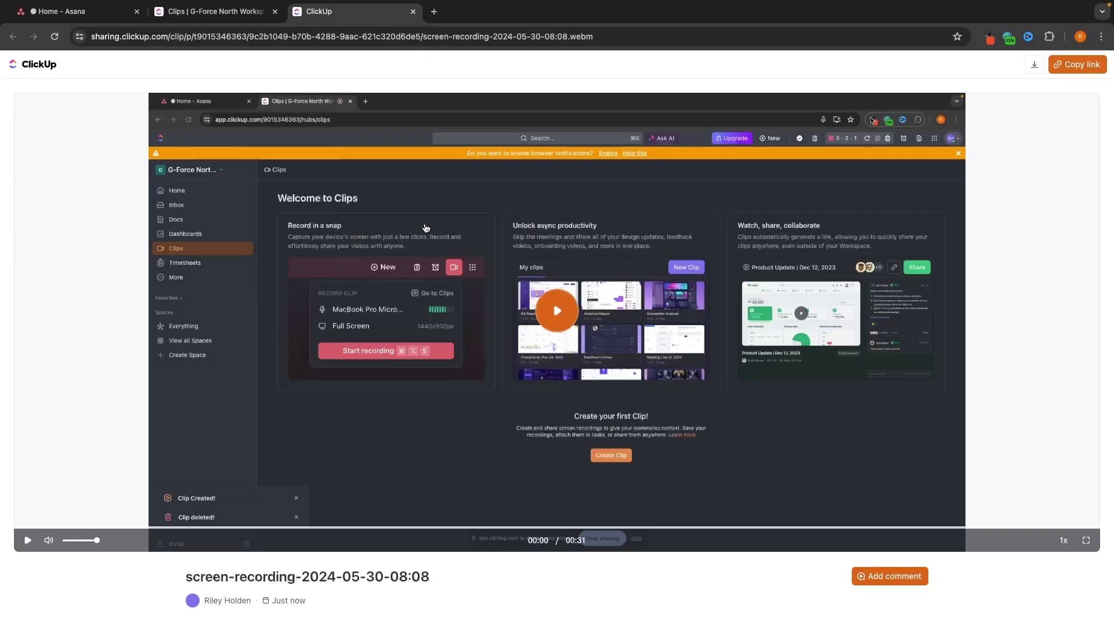
{"action": "left_click", "coordinate": [412, 14]}
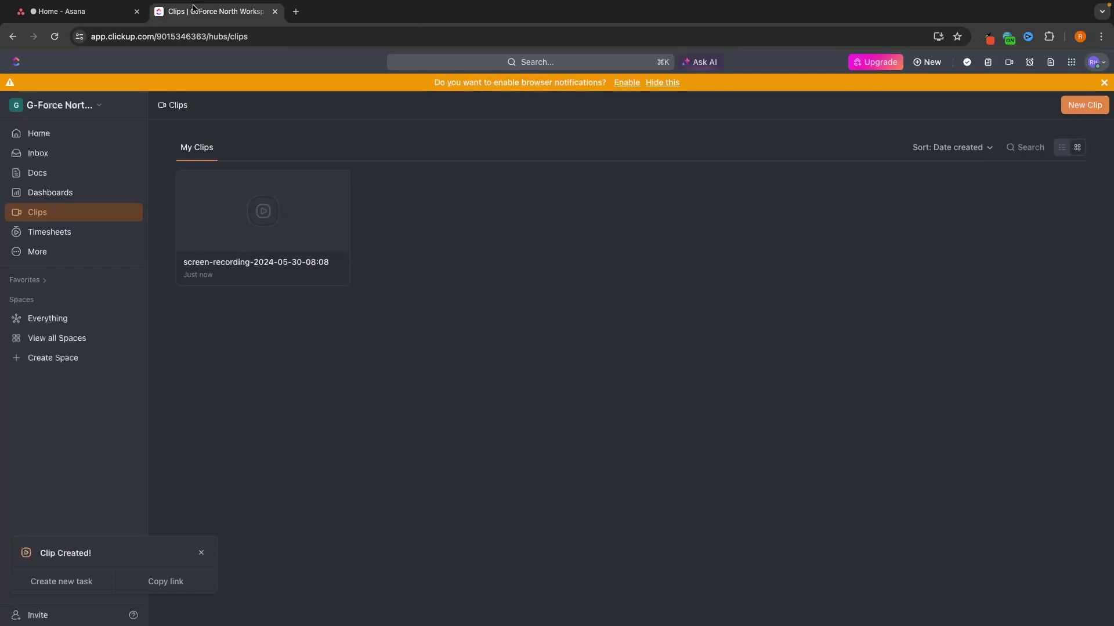
{"action": "left_click", "coordinate": [110, 10]}
Create a new whiteboard named egrhg from the Whiteboards hub
{"action": "left_click", "coordinate": [210, 12]}
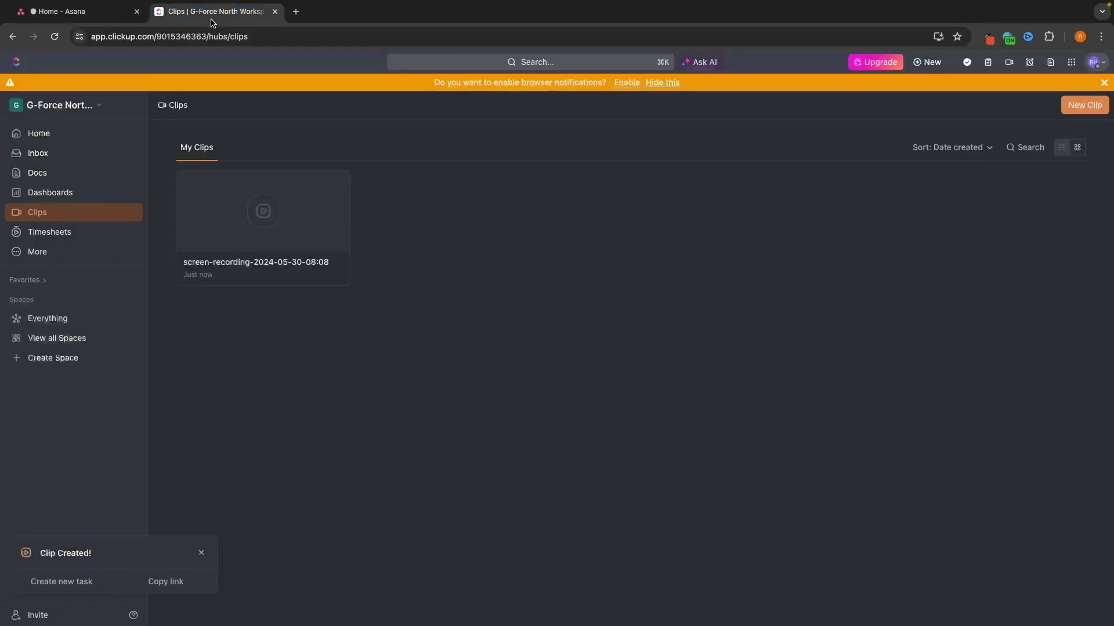
{"action": "left_click", "coordinate": [58, 251]}
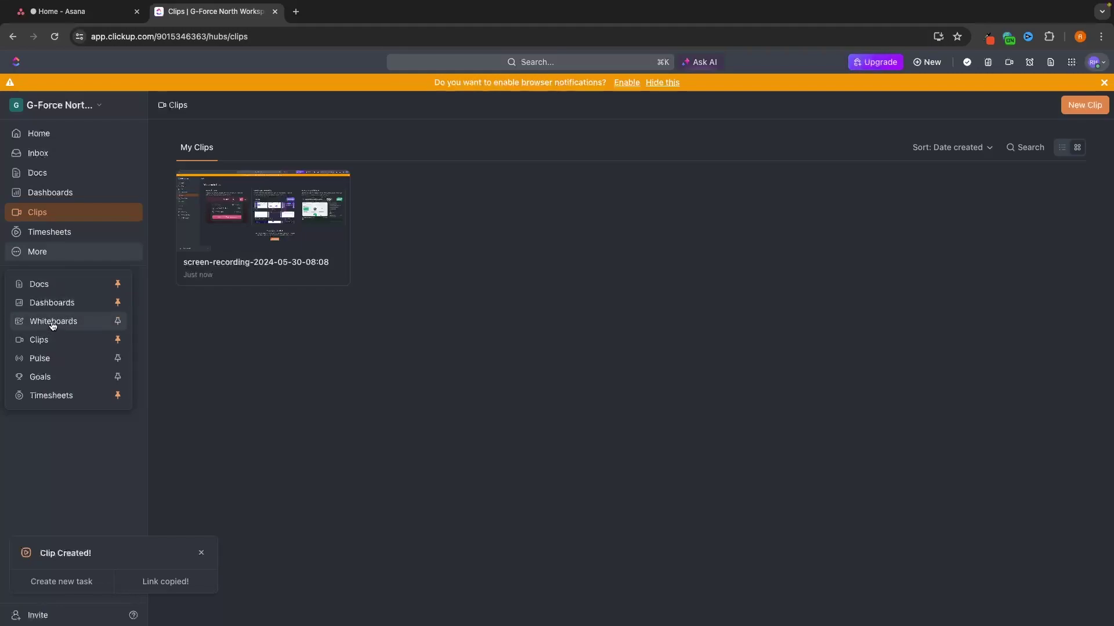
{"action": "left_click", "coordinate": [53, 326]}
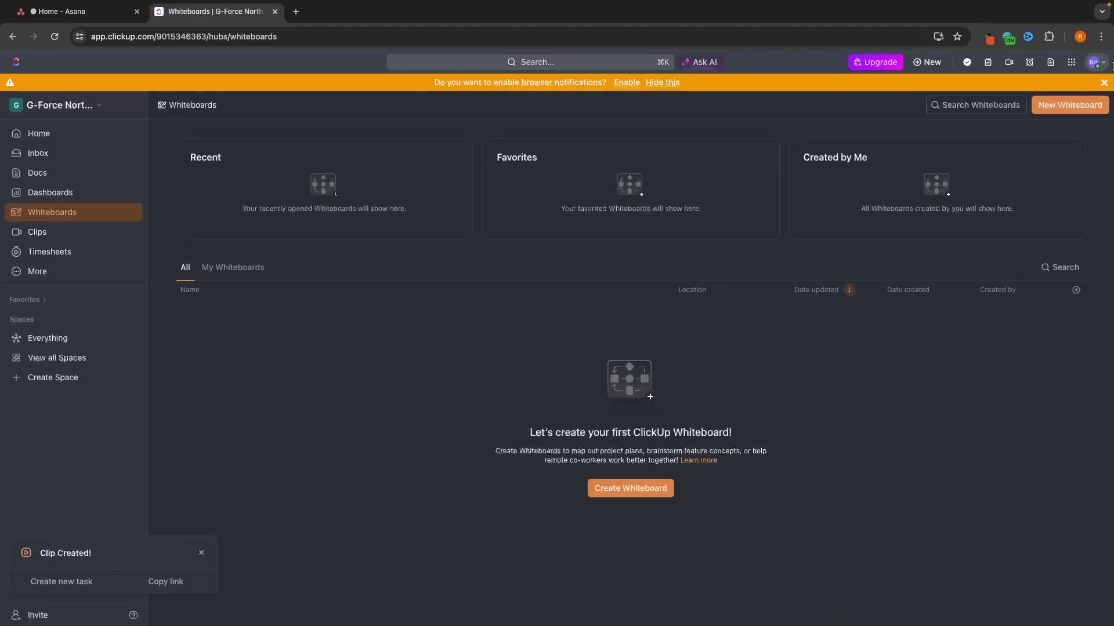
{"action": "left_click", "coordinate": [1046, 111]}
{"action": "type", "text": "egrhg"}
{"action": "left_click", "coordinate": [693, 281]}
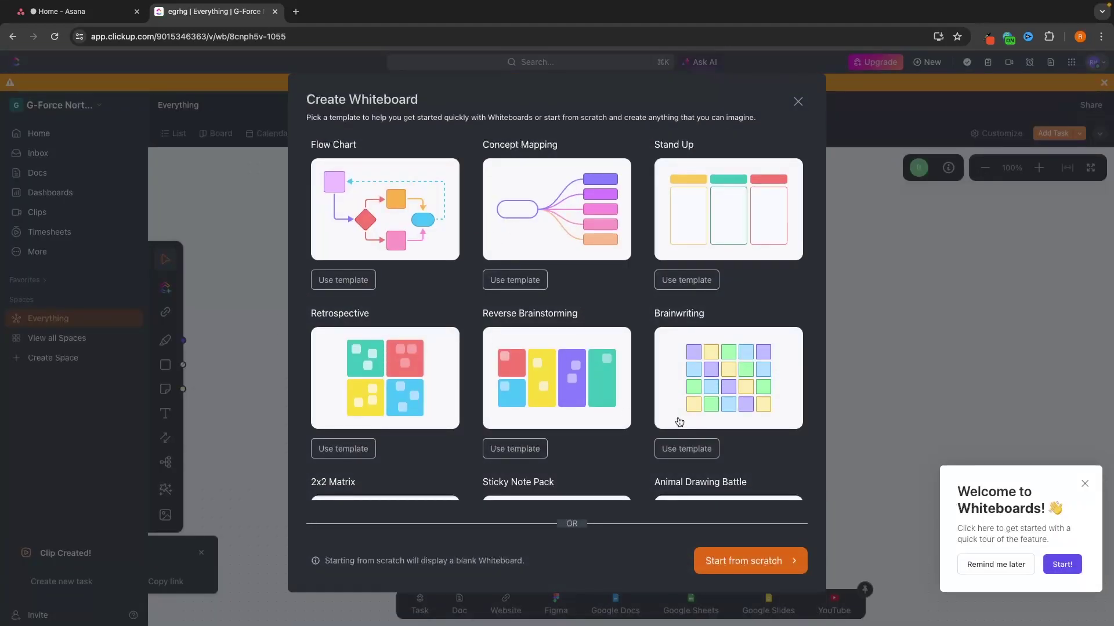
Fill the egrhg whiteboard with the Flow Chart template
{"action": "scroll", "coordinate": [613, 414], "scroll_direction": "down", "scroll_amount": 4}
{"action": "scroll", "coordinate": [614, 414], "scroll_direction": "up", "scroll_amount": 4}
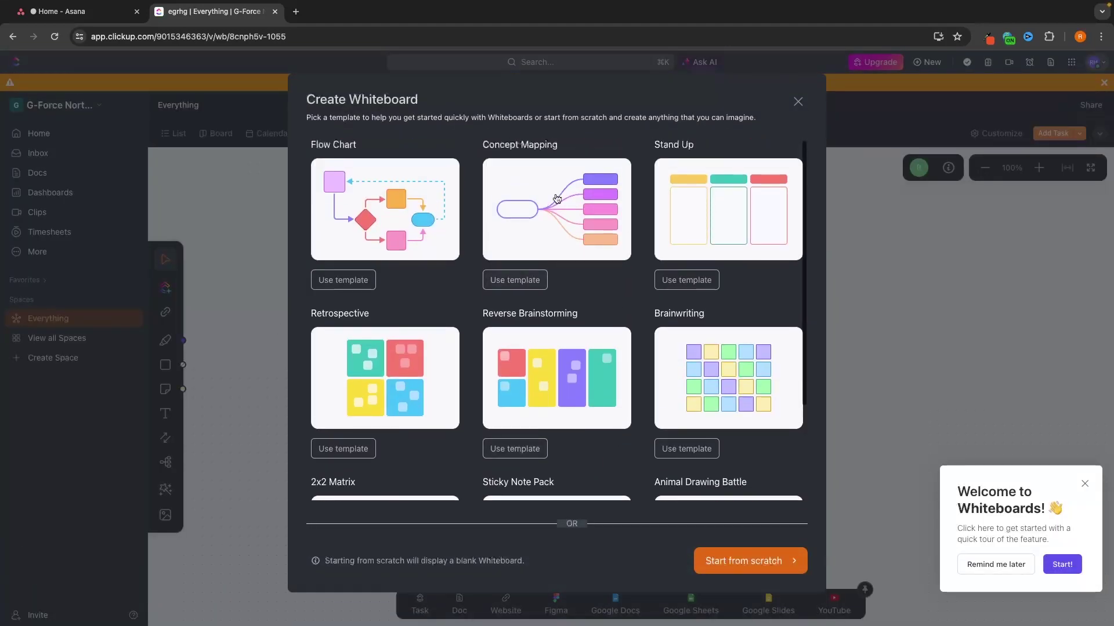
{"action": "left_click", "coordinate": [344, 280]}
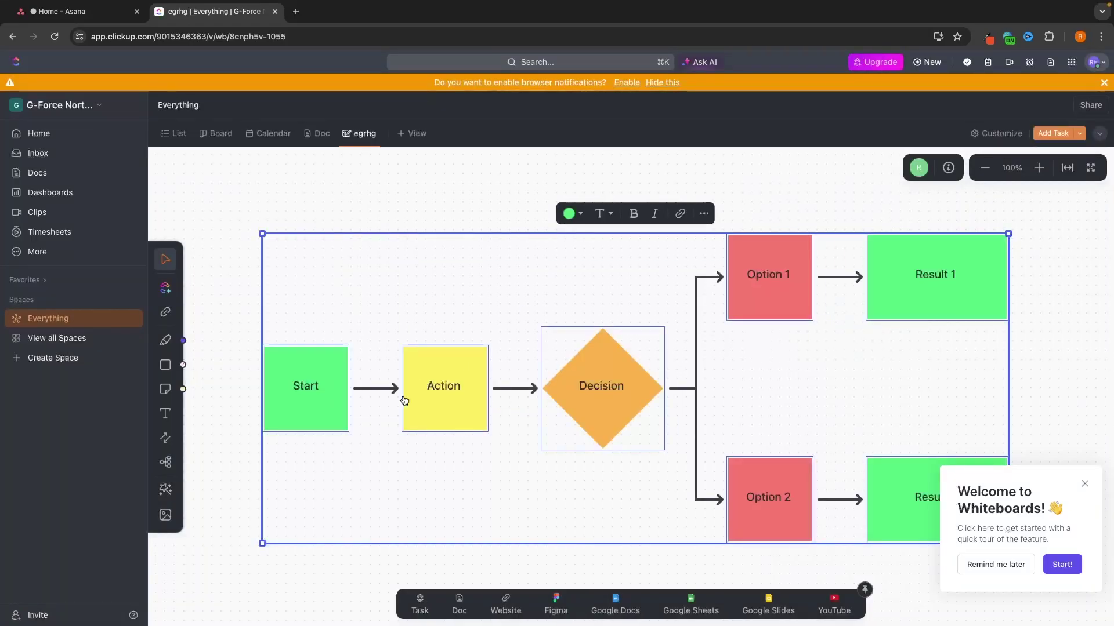
Place a test circle on the whiteboard, delete it, then switch to Asana Home
{"action": "left_click", "coordinate": [166, 365]}
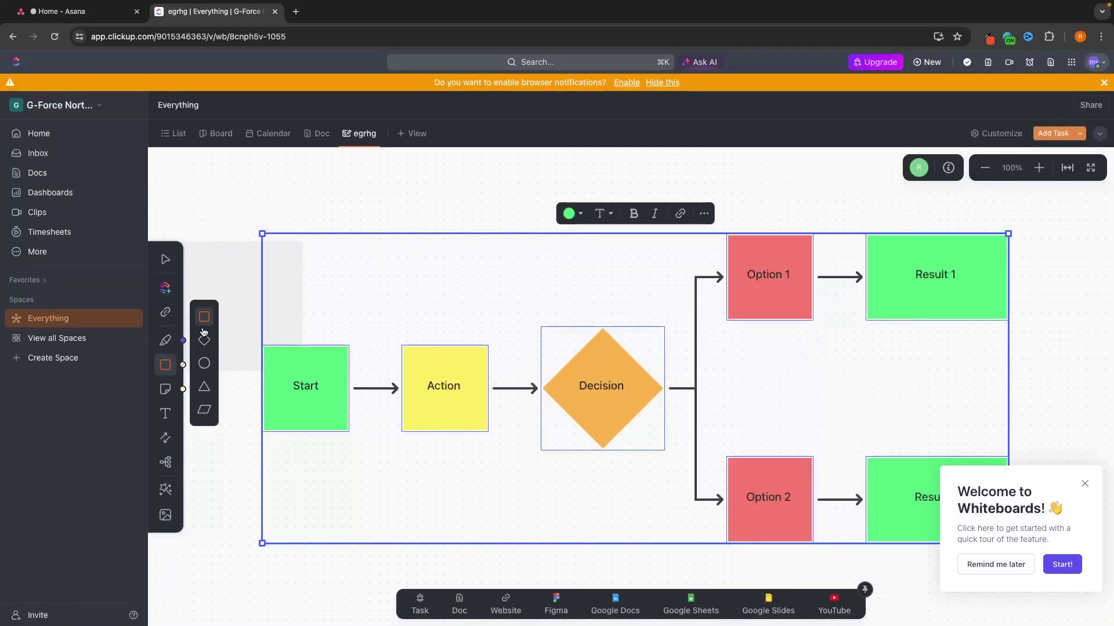
{"action": "left_click", "coordinate": [204, 363]}
{"action": "left_click", "coordinate": [447, 203]}
{"action": "left_click_drag", "start_coordinate": [447, 203], "coordinate": [426, 232]}
{"action": "key", "text": "Delete"}
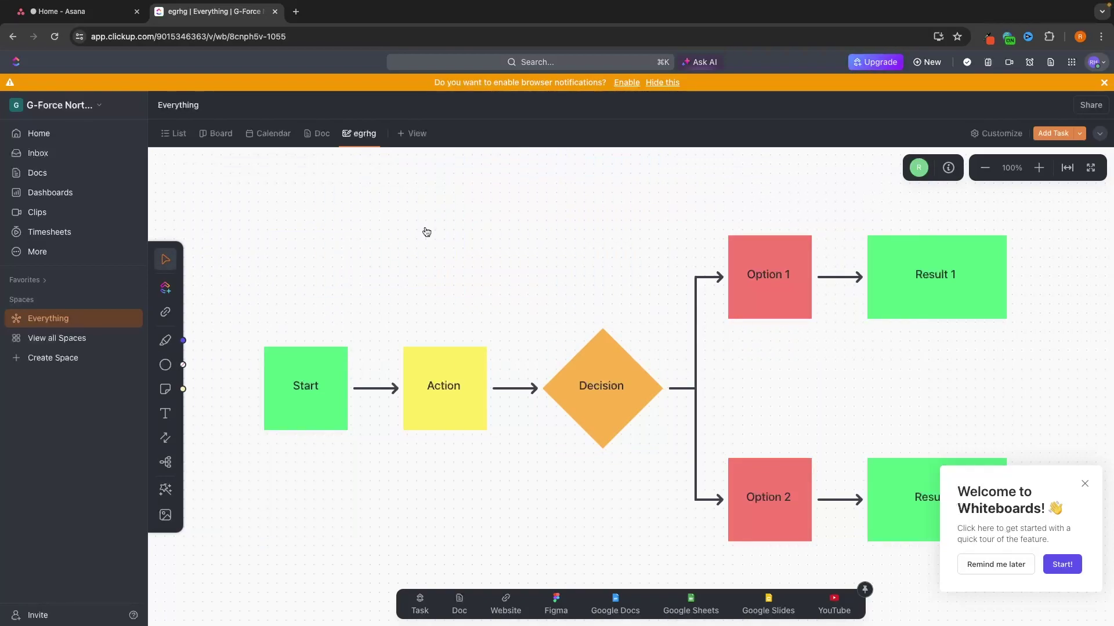
{"action": "key", "text": "ctrl+shift+Tab"}
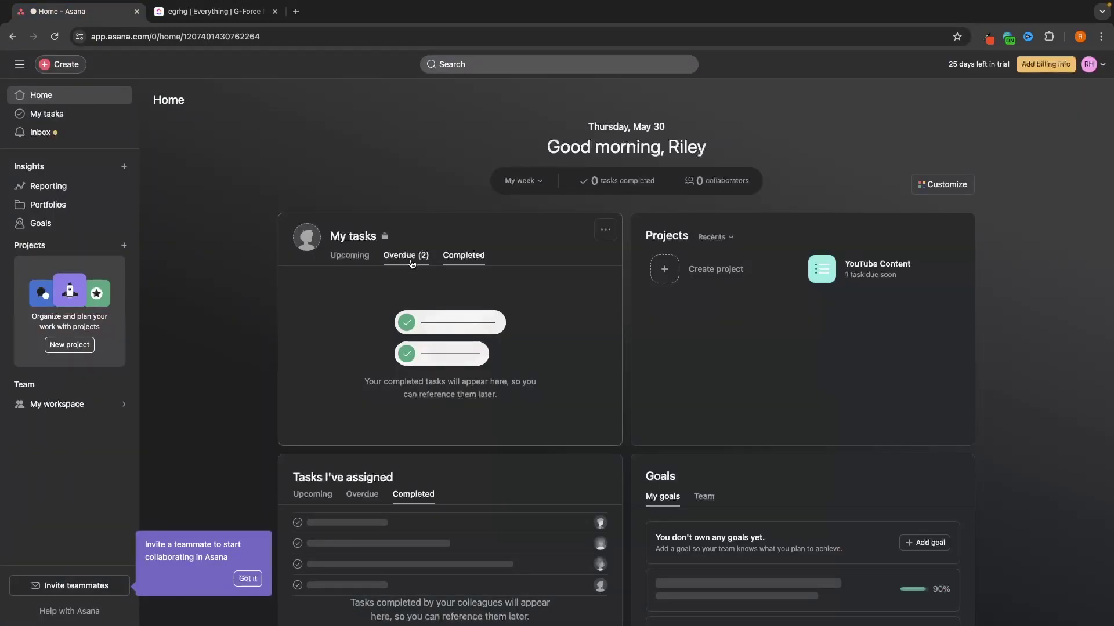
Switch from Asana back to the ClickUp egrhg whiteboard tab
{"action": "left_click", "coordinate": [213, 11]}
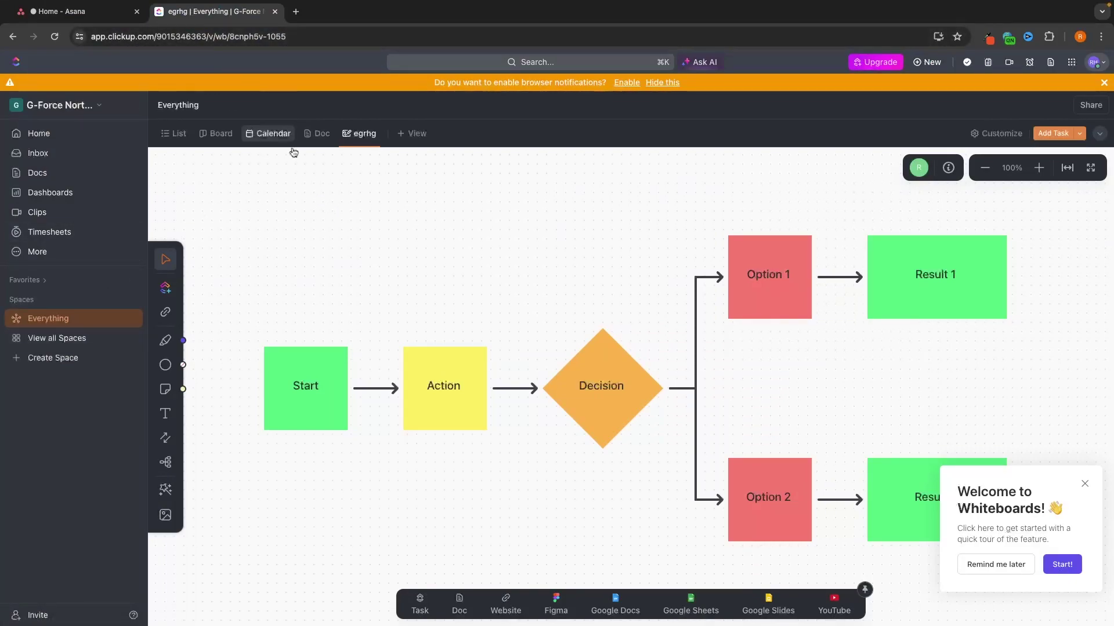
Create a Space named YouTube Videos with the Starter workflow from ClickUp Home
{"action": "left_click", "coordinate": [81, 134]}
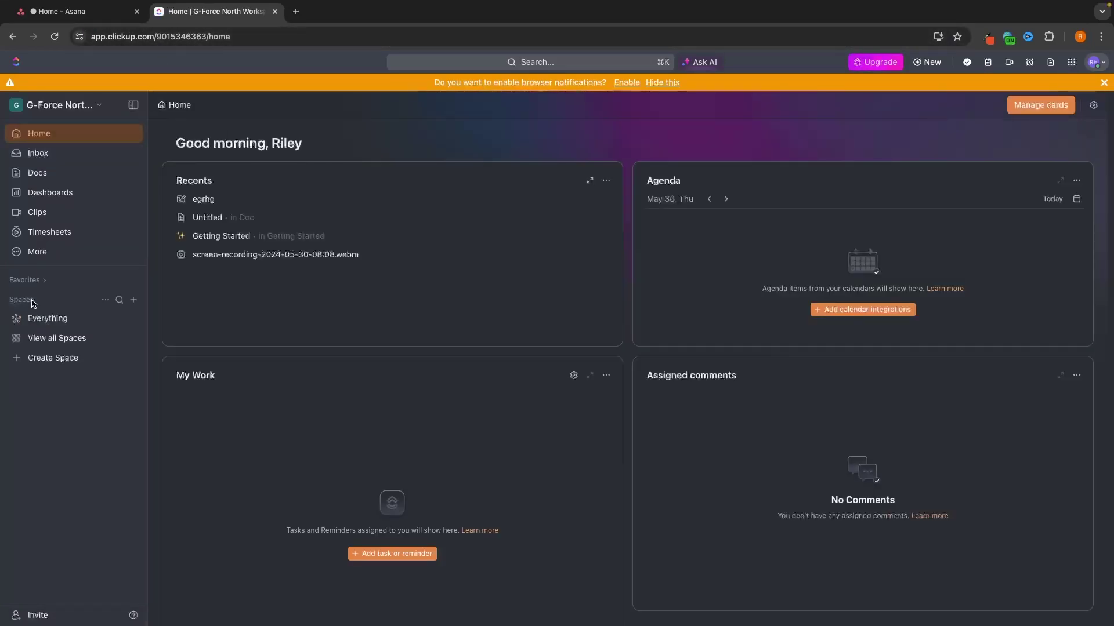
{"action": "left_click", "coordinate": [133, 300]}
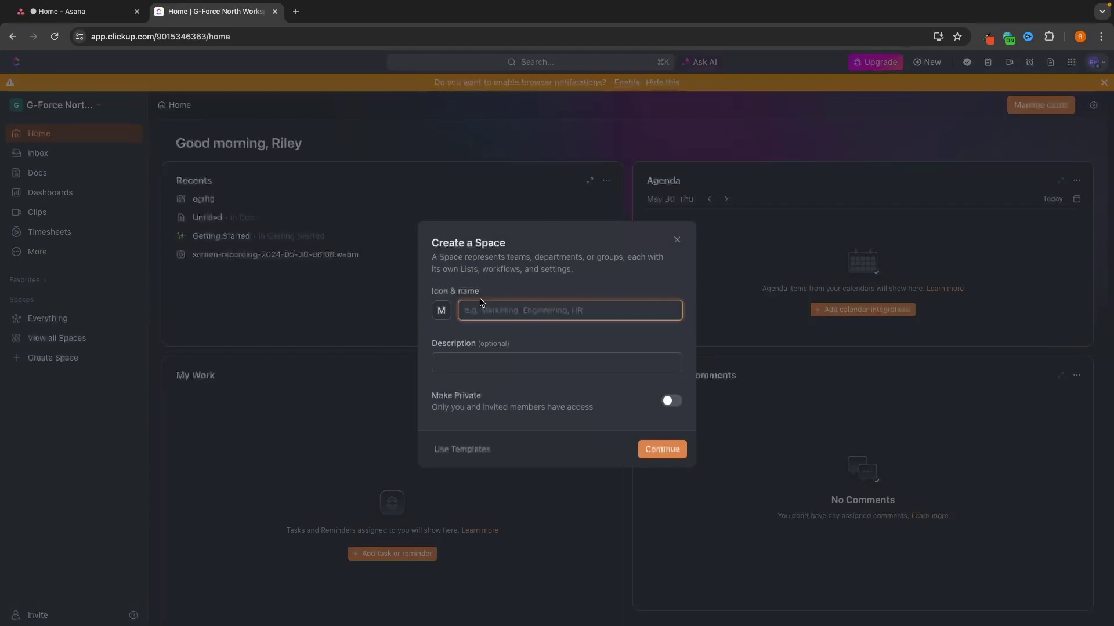
{"action": "type", "text": "YouTube Vido"}
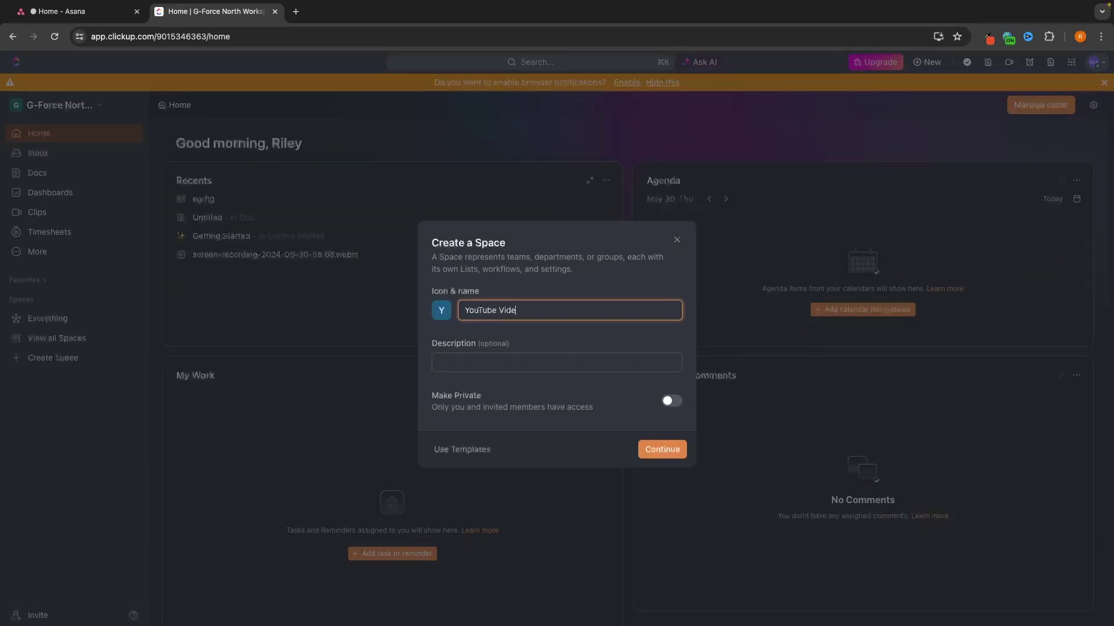
{"action": "left_click", "coordinate": [660, 450]}
{"action": "left_click", "coordinate": [717, 517]}
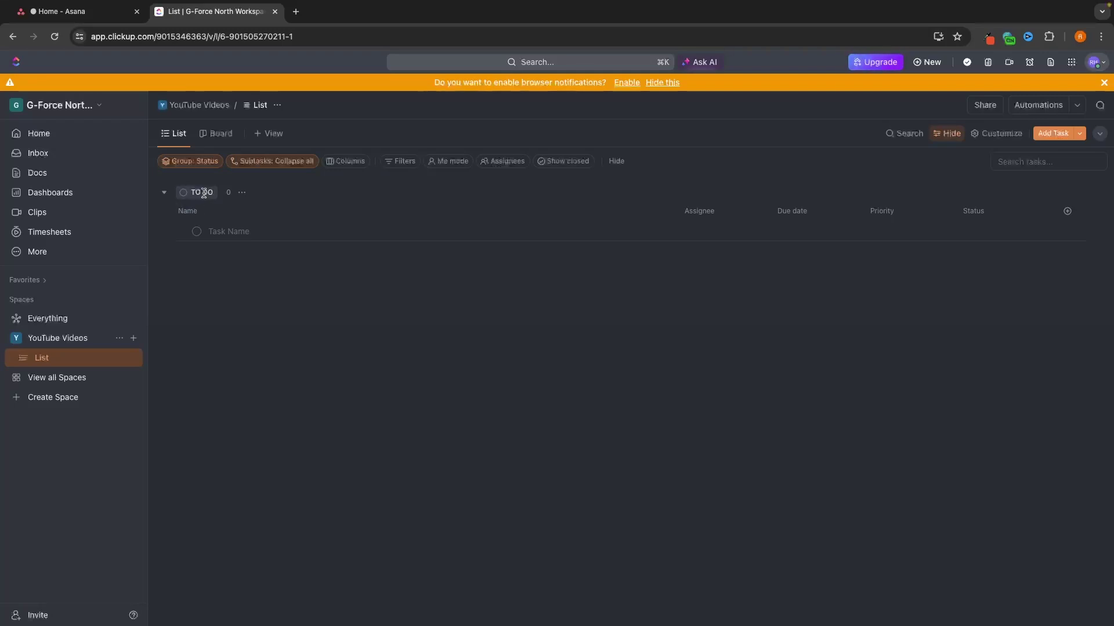
Add the task 'Clickup vs Asana video' under TO DO in the list
{"action": "left_click", "coordinate": [214, 139]}
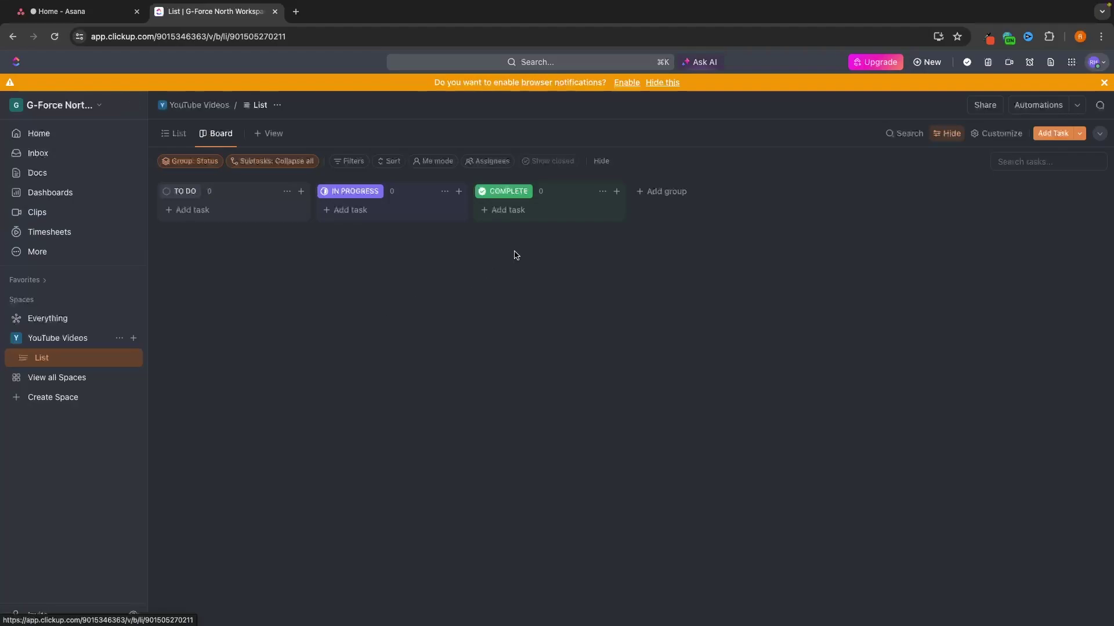
{"action": "left_click", "coordinate": [166, 135]}
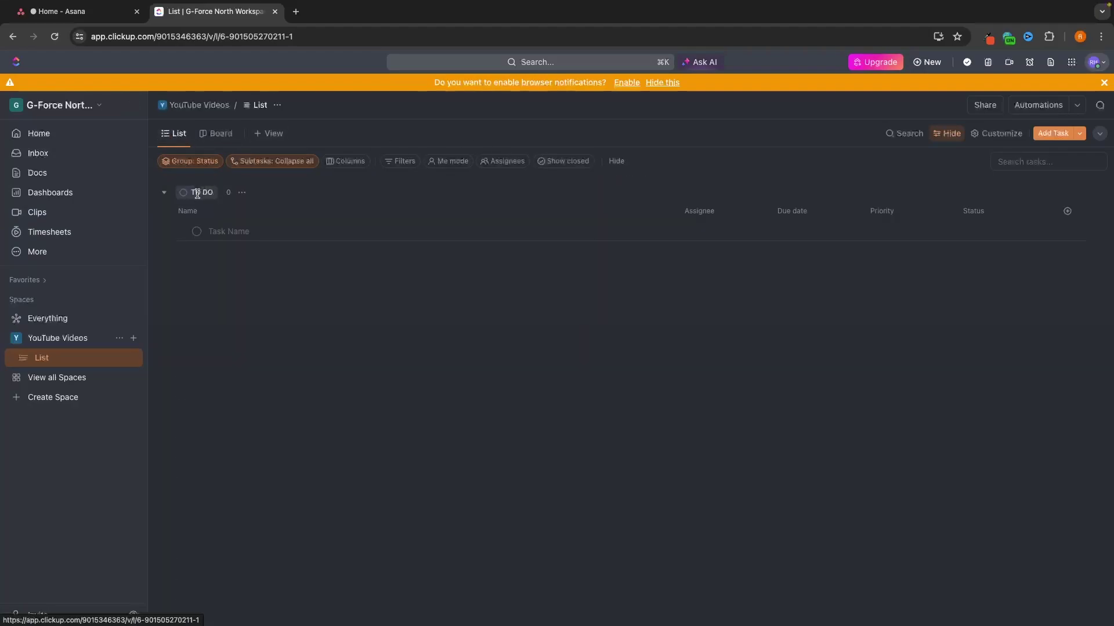
{"action": "left_click", "coordinate": [232, 230]}
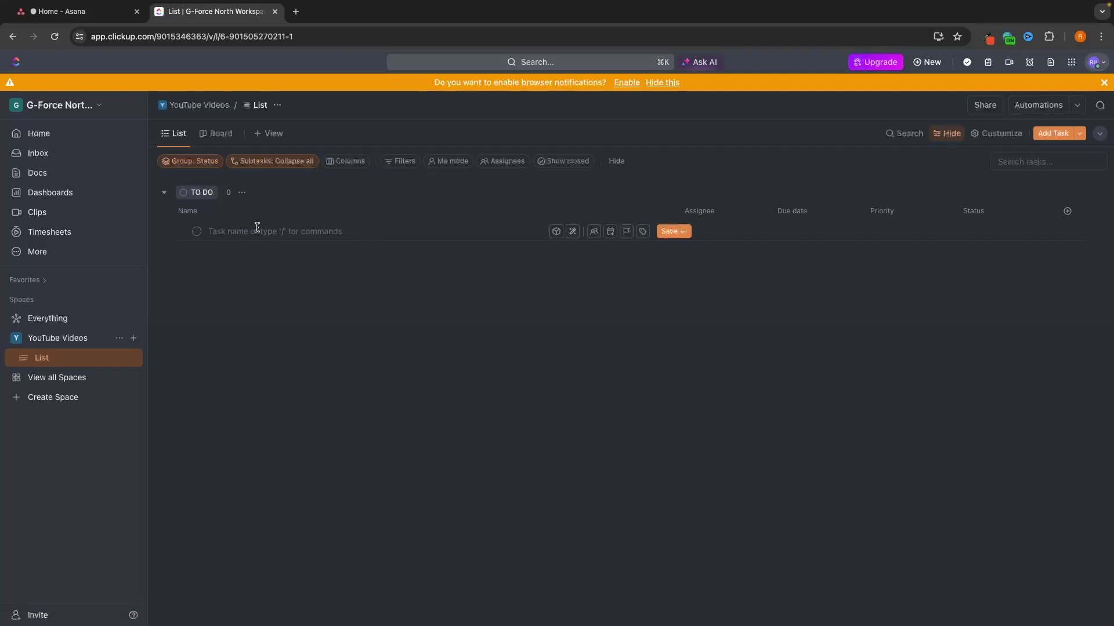
{"action": "type", "text": "Clickup vs Asana"}
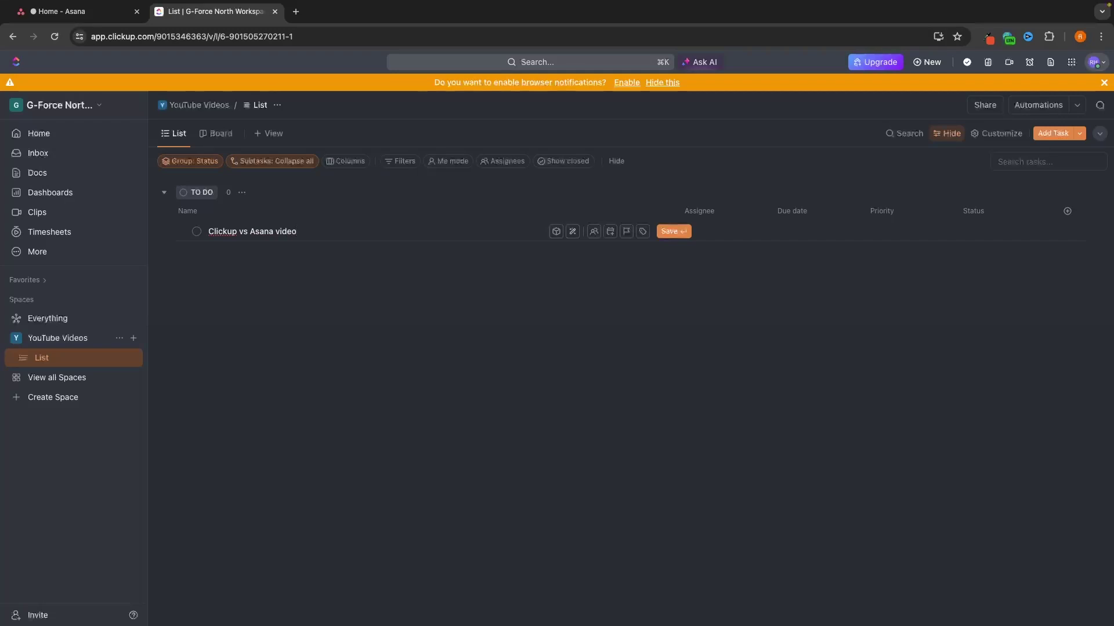
{"action": "key", "text": "Return"}
{"action": "left_click", "coordinate": [229, 295]}
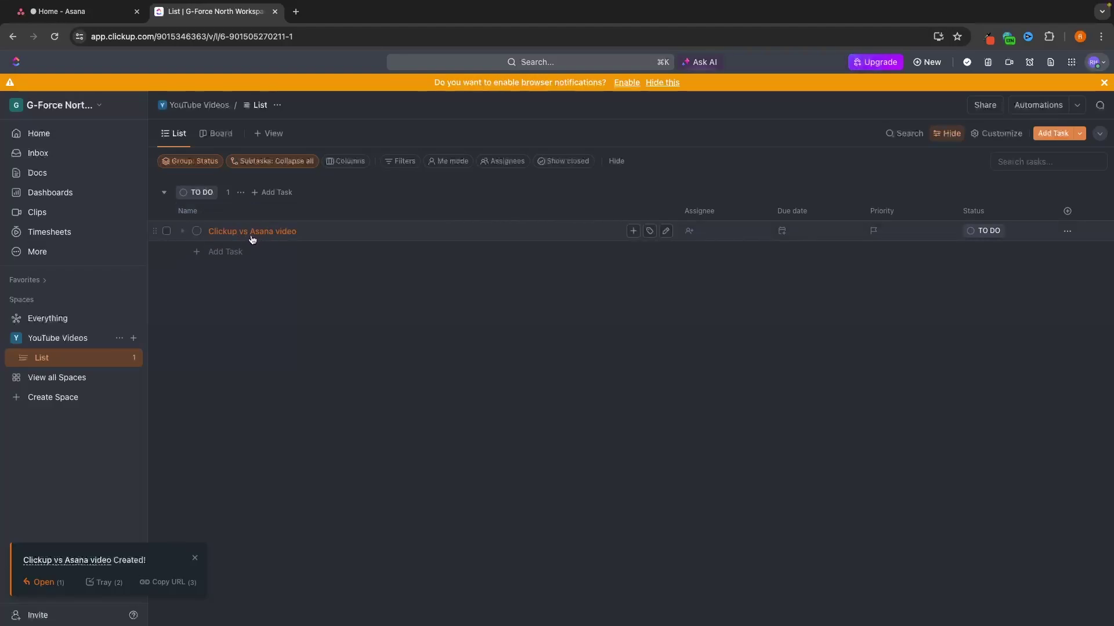
Check the board view, then open the Clickup vs Asana video task's details
{"action": "left_click", "coordinate": [217, 133]}
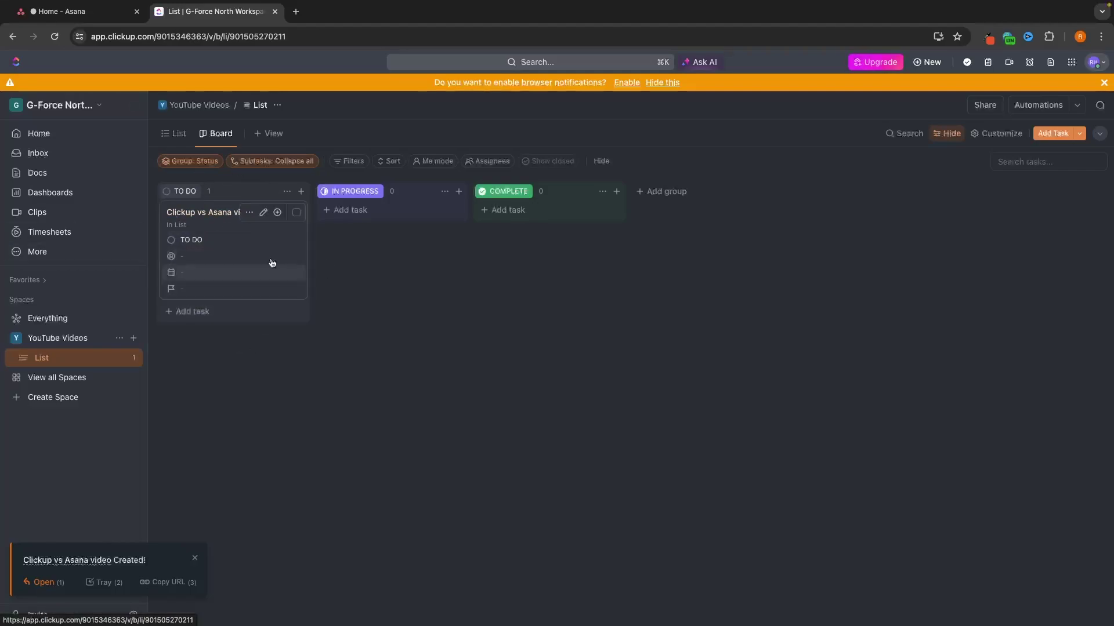
{"action": "left_click", "coordinate": [174, 134]}
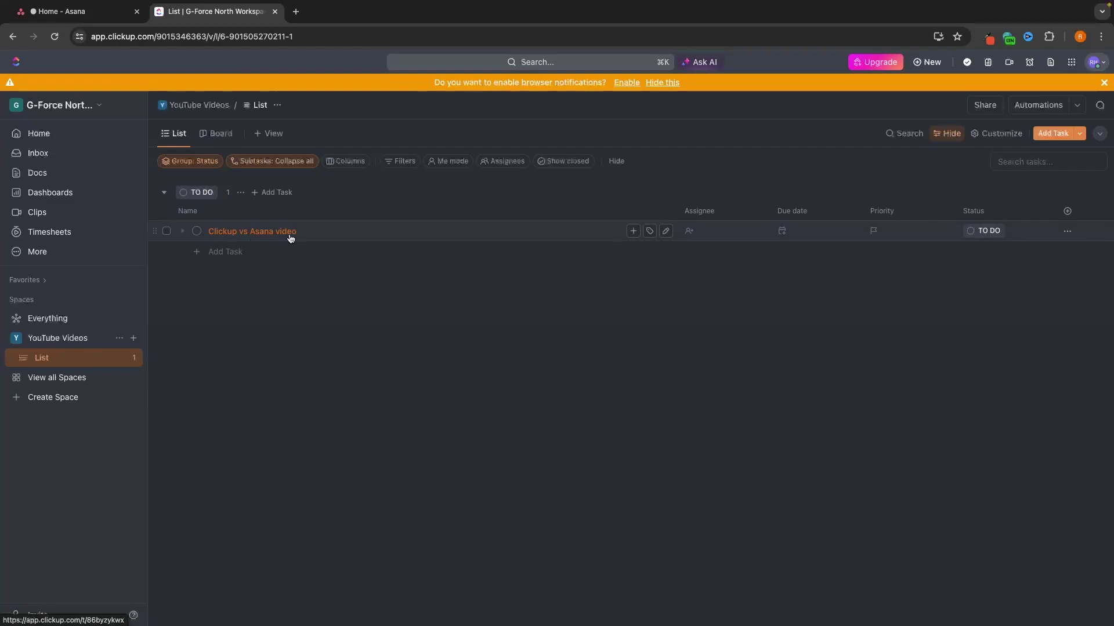
{"action": "left_click", "coordinate": [251, 234]}
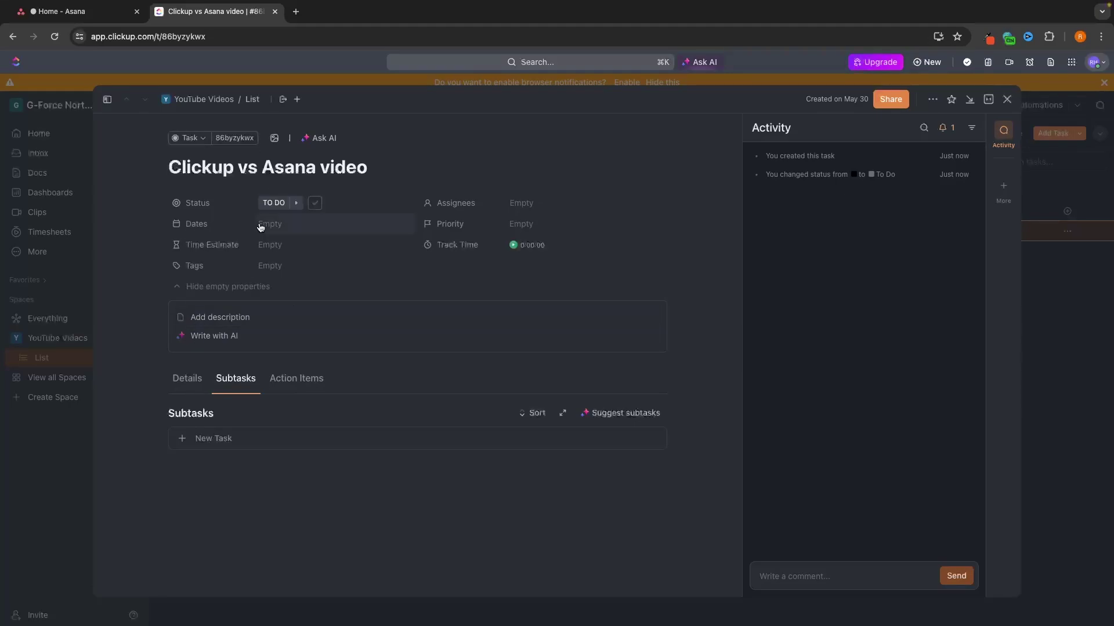
Look over the task's status choices and title without changing them
{"action": "left_click", "coordinate": [280, 208]}
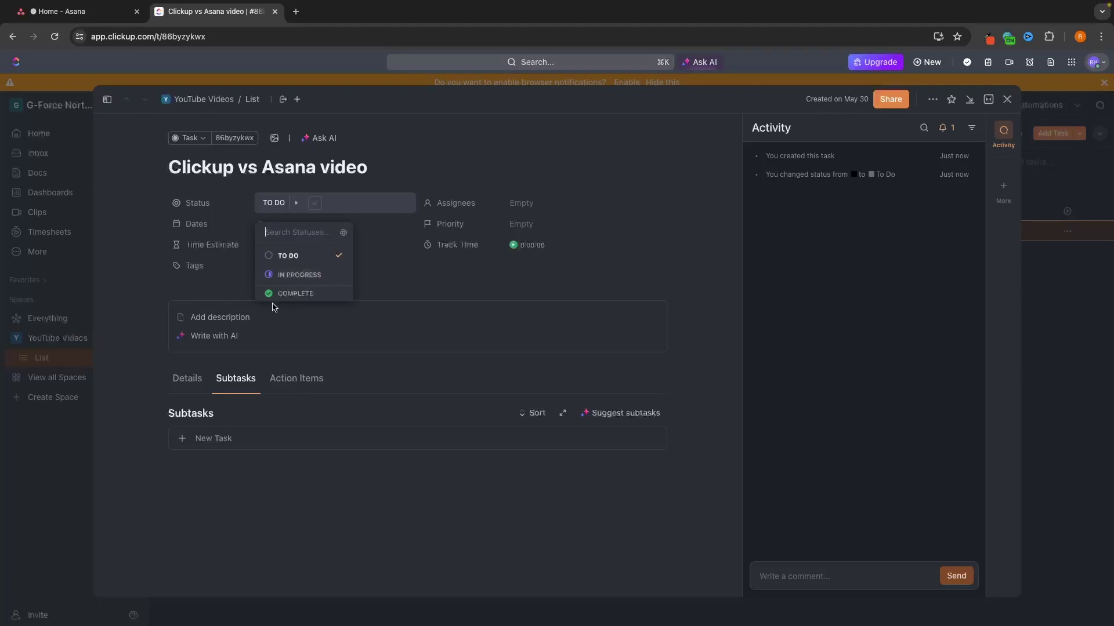
{"action": "left_click", "coordinate": [211, 301]}
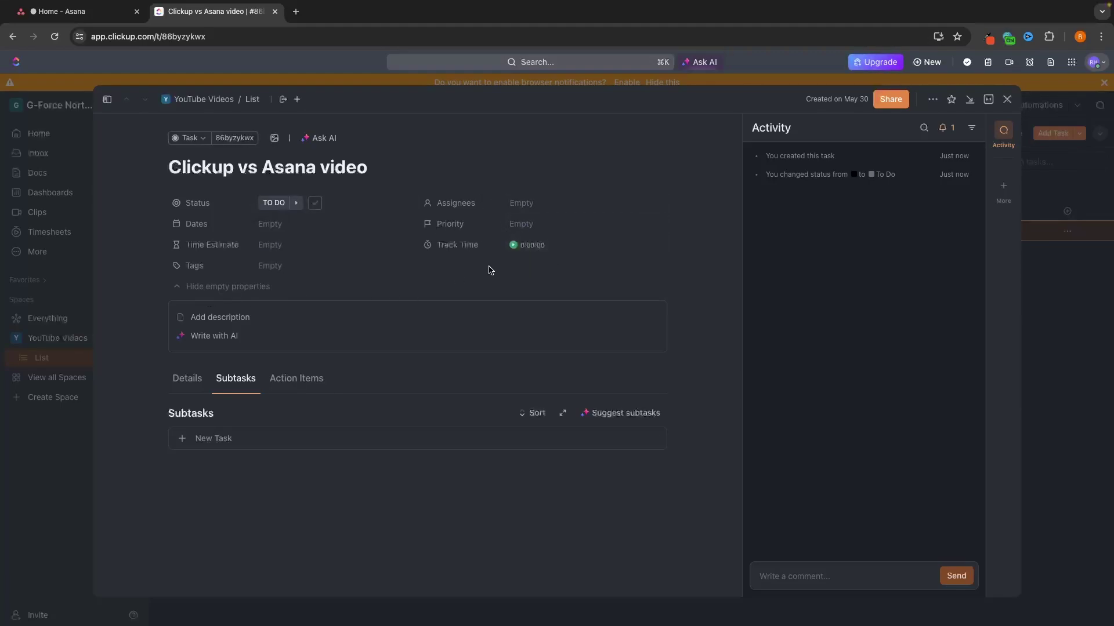
{"action": "left_click", "coordinate": [1008, 100]}
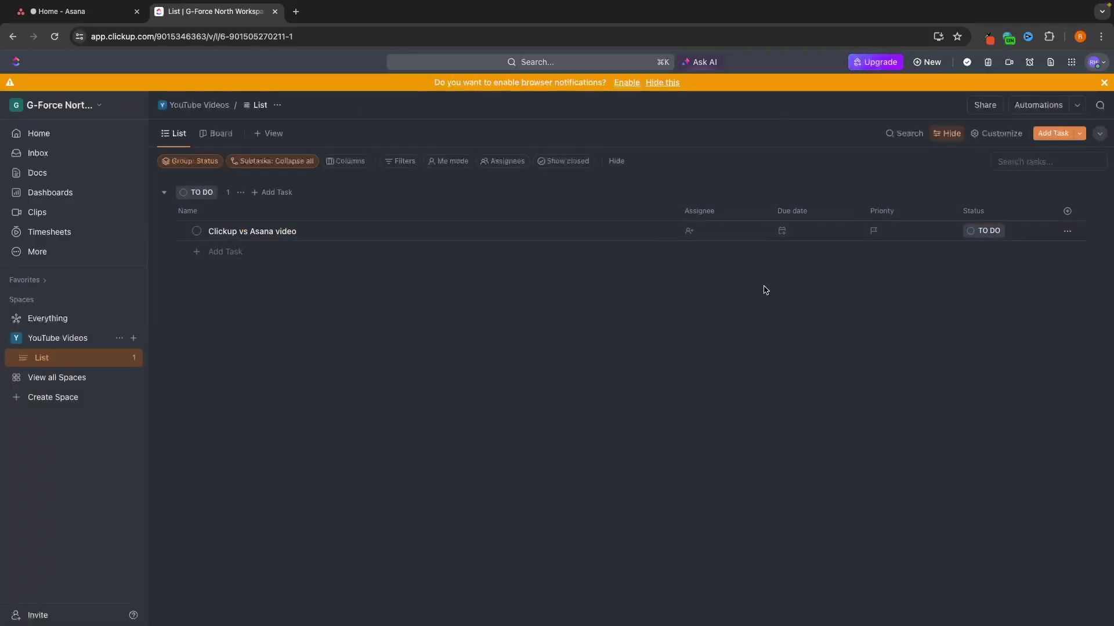
{"action": "left_click", "coordinate": [288, 232]}
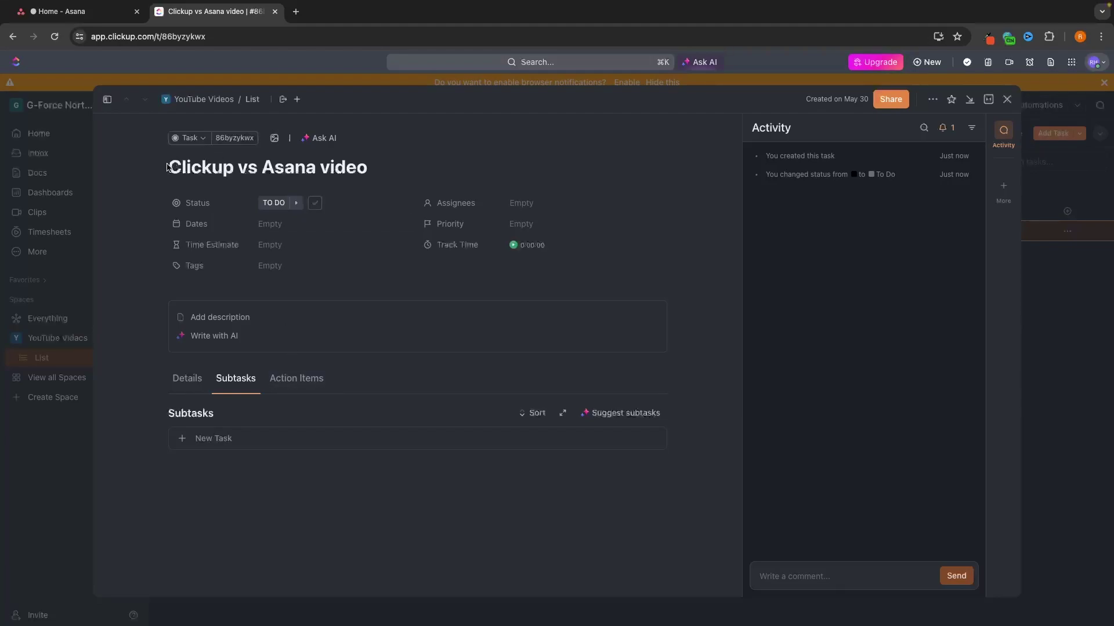
{"action": "left_click_drag", "start_coordinate": [370, 167], "coordinate": [165, 168]}
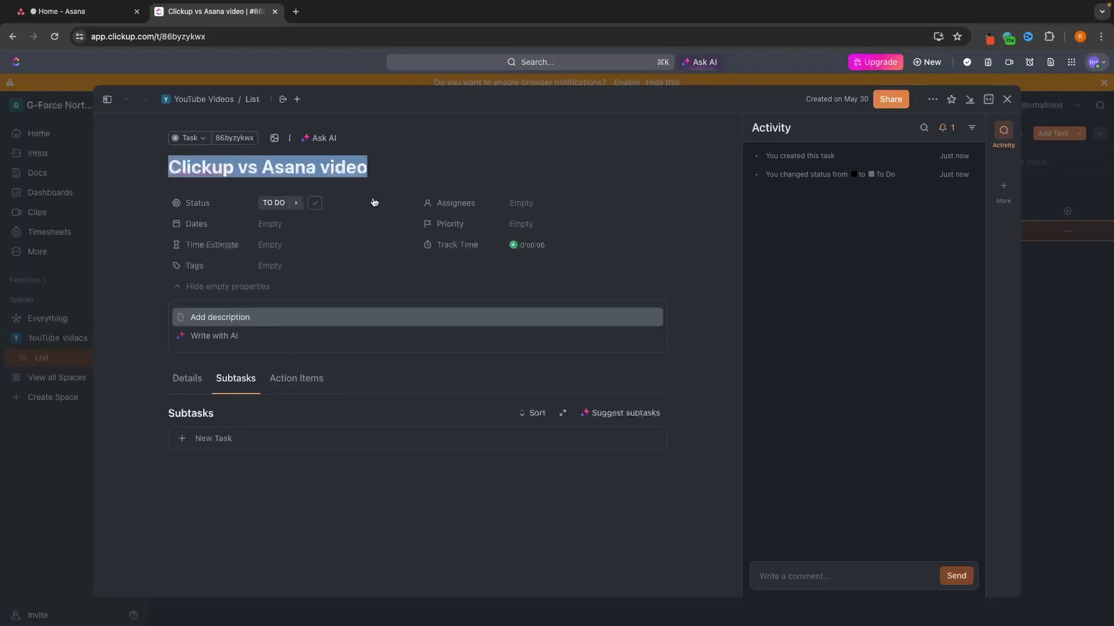
{"action": "left_click", "coordinate": [420, 172]}
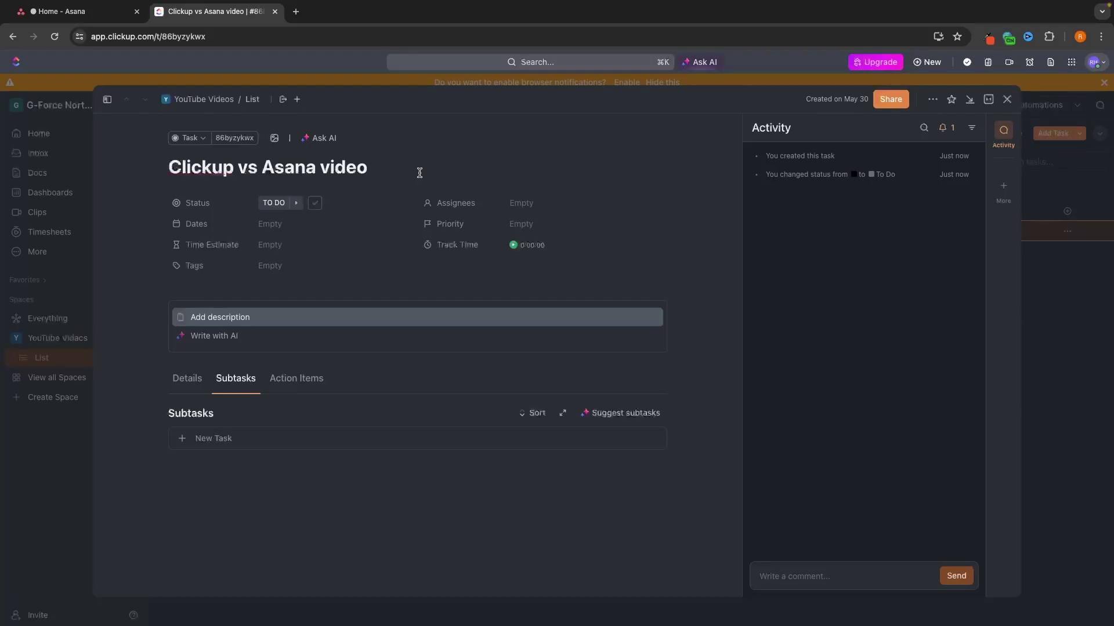
Add the first subtask, 'Create video script'
{"action": "left_click", "coordinate": [202, 438]}
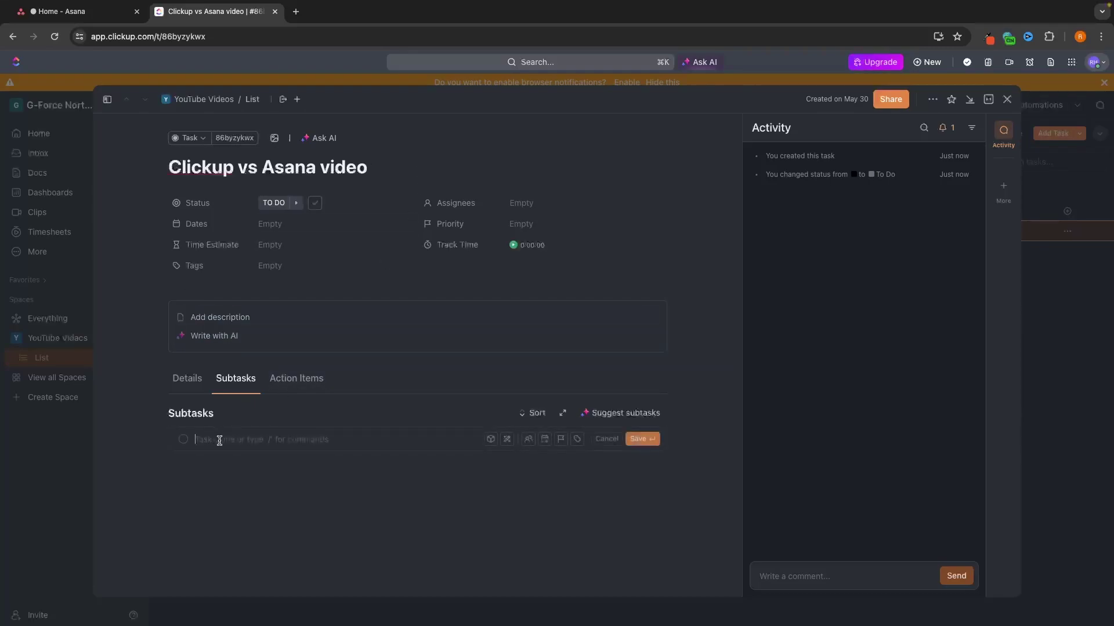
{"action": "type", "text": "V"}
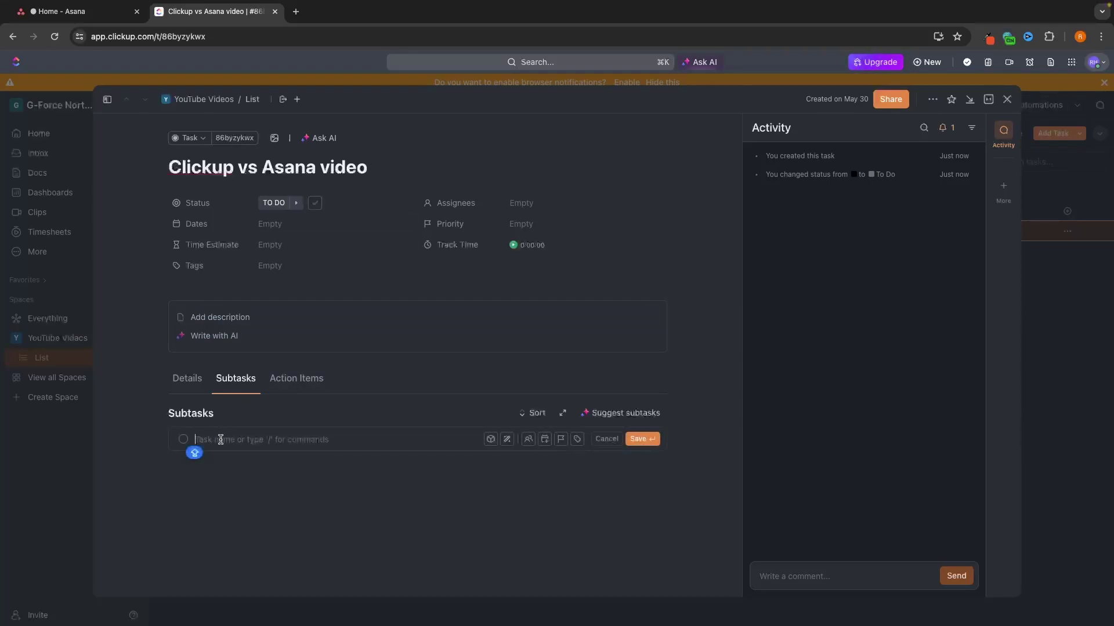
{"action": "key", "text": "BackSpace"}
{"action": "type", "text": "c"}
{"action": "key", "text": "BackSpace"}
{"action": "type", "text": "cre"}
{"action": "key", "text": "BackSpace"}
{"action": "key", "text": "BackSpace"}
{"action": "type", "text": "Create video script"}
{"action": "key", "text": "Return"}
Add the subtasks 'Record video', 'Edit video' and 'Upload video'
{"action": "type", "text": "R"}
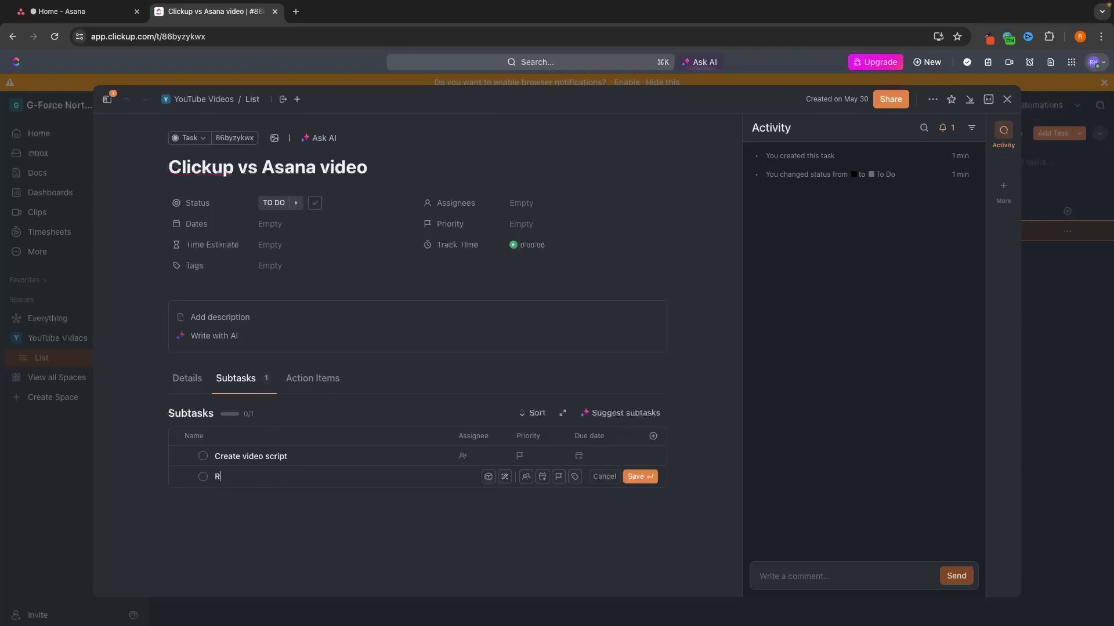
{"action": "type", "text": "ecord video"}
{"action": "key", "text": "Return"}
{"action": "type", "text": "Edit video"}
{"action": "key", "text": "Return"}
{"action": "type", "text": "Uploa"}
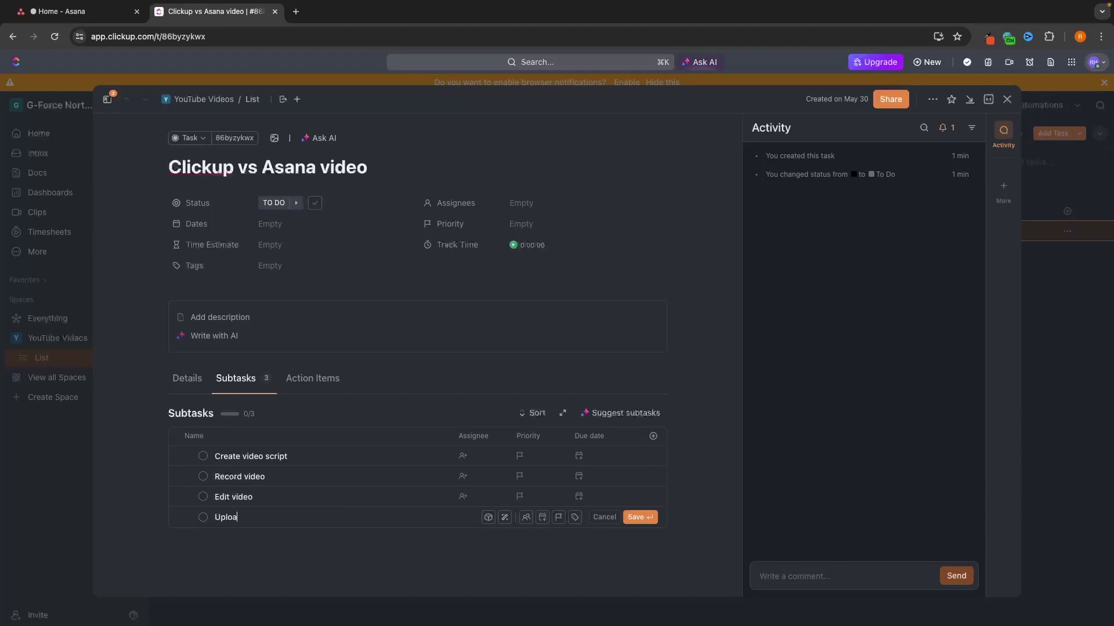
{"action": "type", "text": "d video"}
{"action": "key", "text": "Return"}
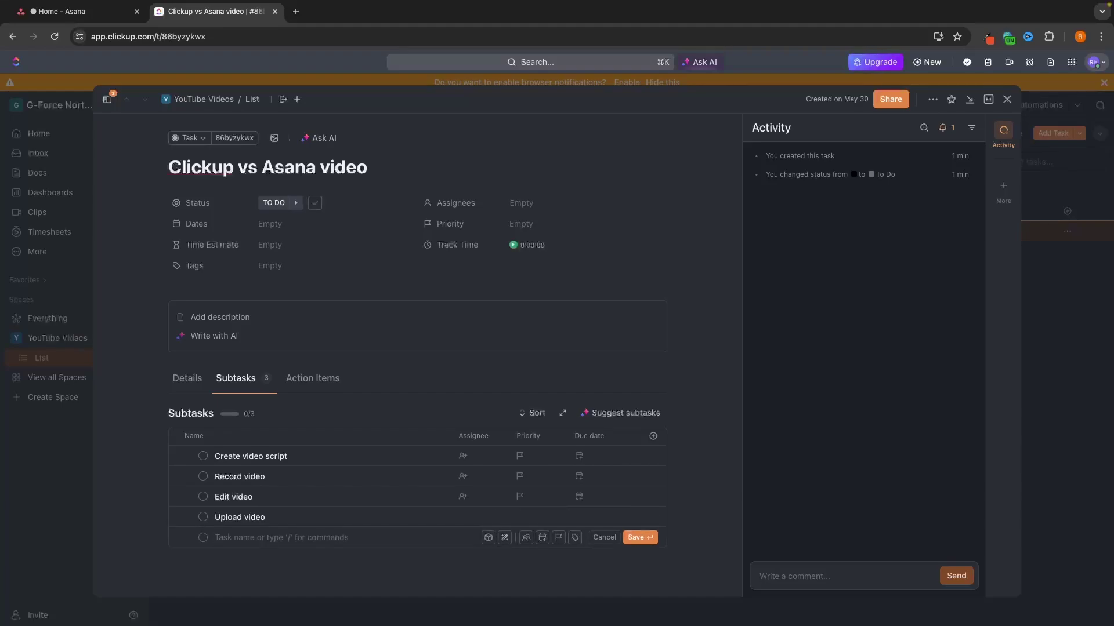
{"action": "key", "text": "Escape"}
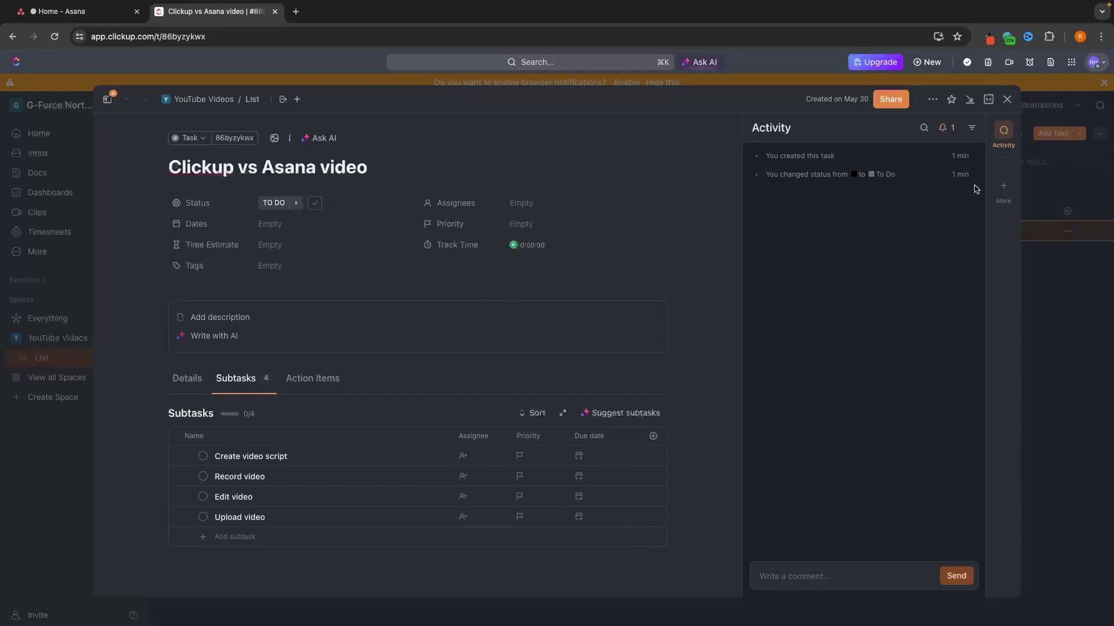
Close the task details, reopen the task to check it, and close it again
{"action": "left_click", "coordinate": [1007, 99]}
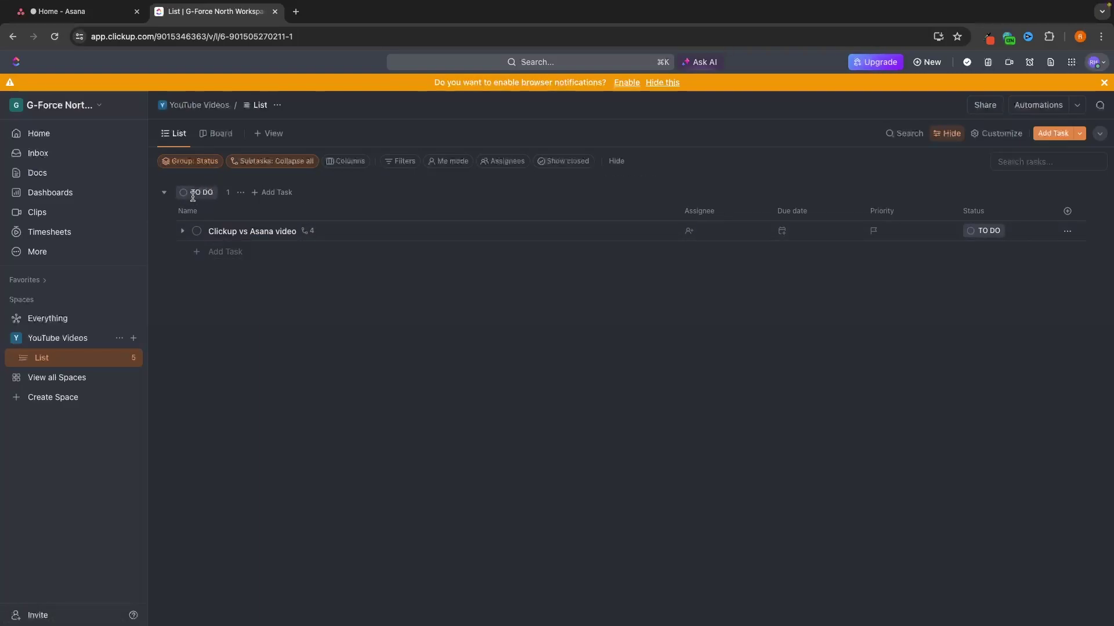
{"action": "left_click", "coordinate": [257, 232]}
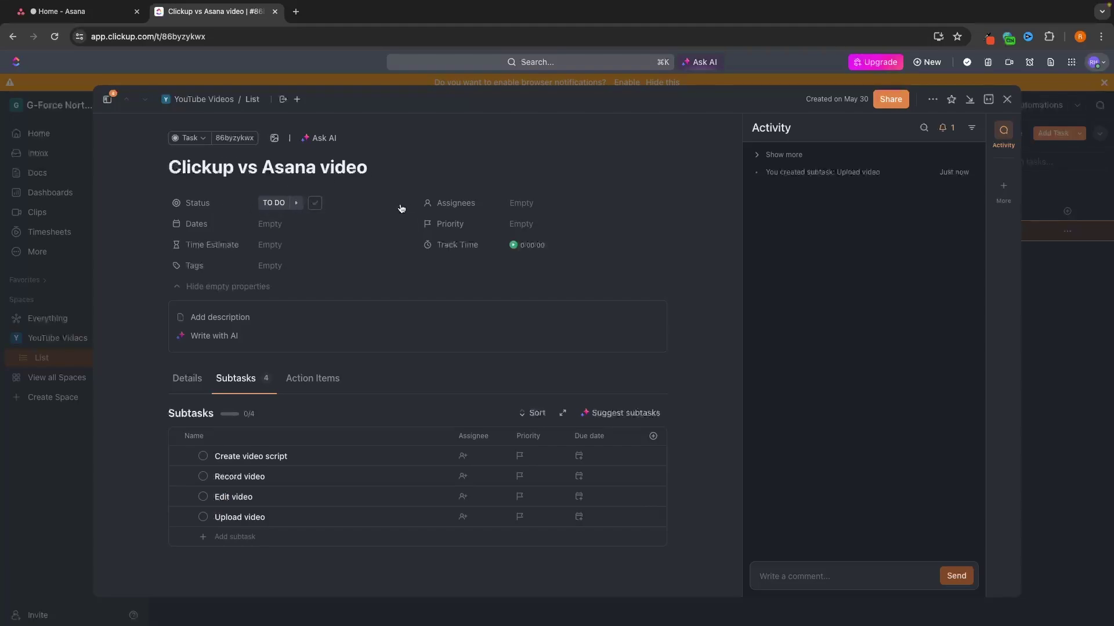
{"action": "left_click", "coordinate": [1007, 99]}
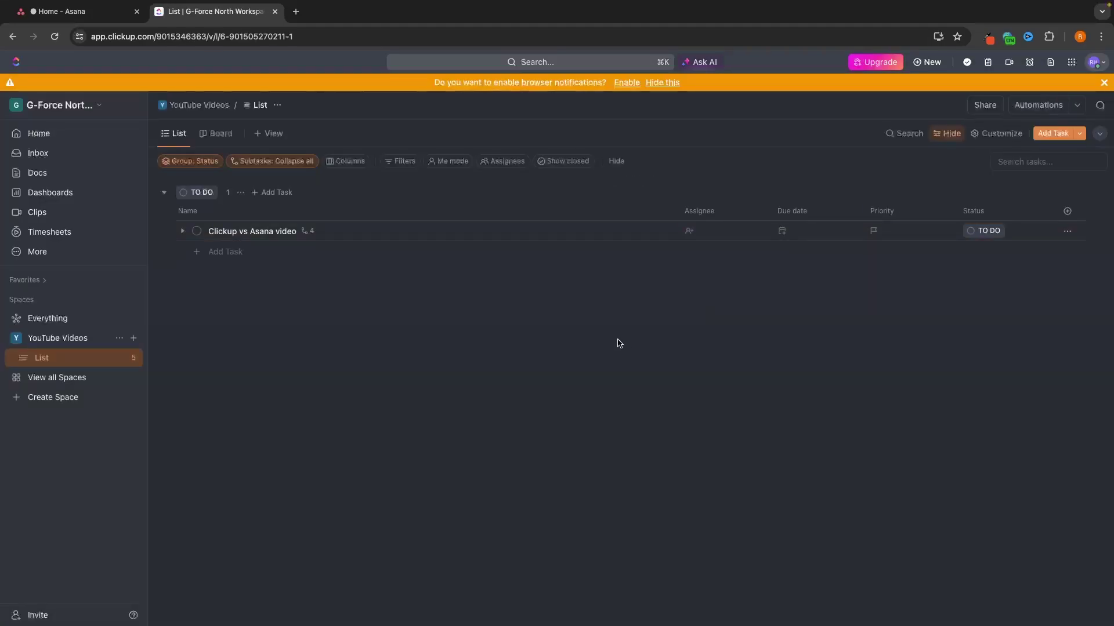
Assign the task to a single teammate, removing a second assignee added by mistake
{"action": "left_click", "coordinate": [693, 234]}
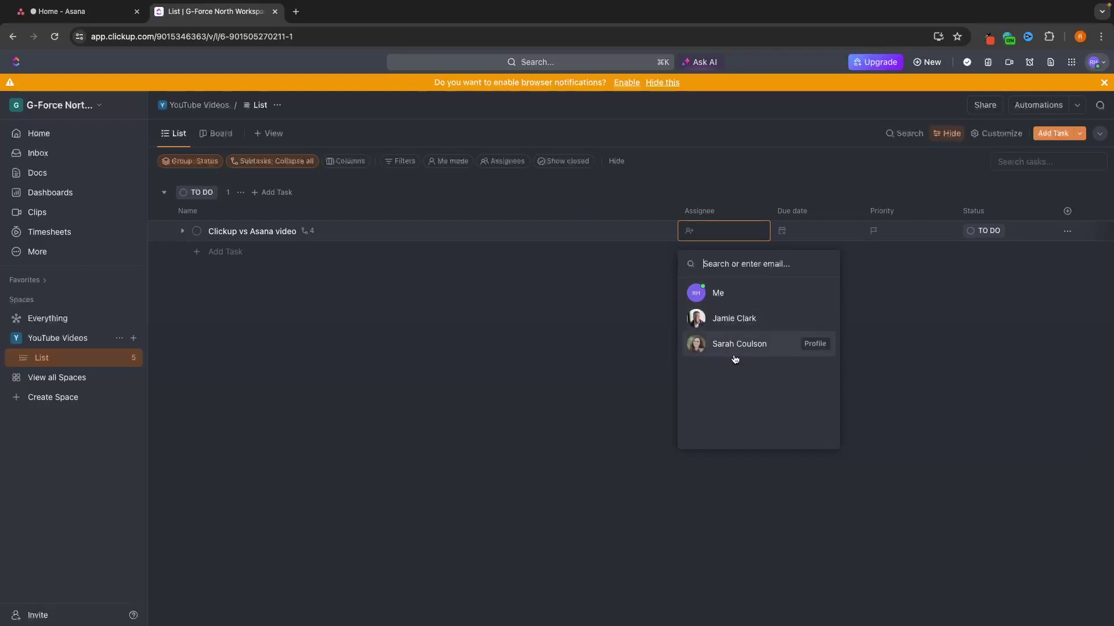
{"action": "left_click", "coordinate": [727, 323]}
{"action": "key", "text": "Escape"}
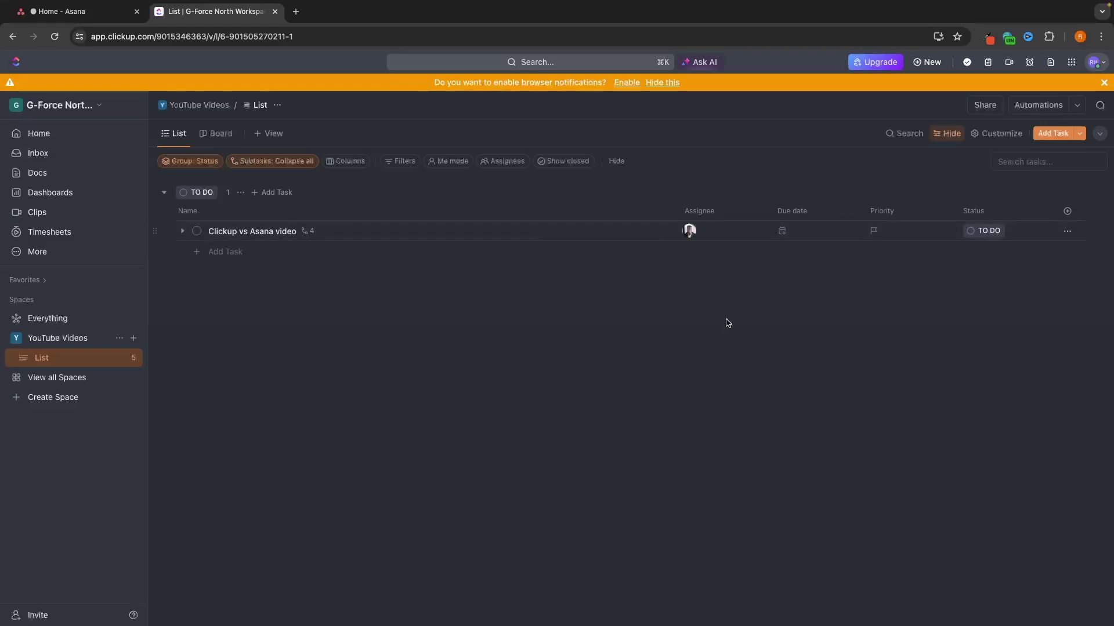
{"action": "left_click", "coordinate": [690, 232]}
{"action": "left_click", "coordinate": [736, 348]}
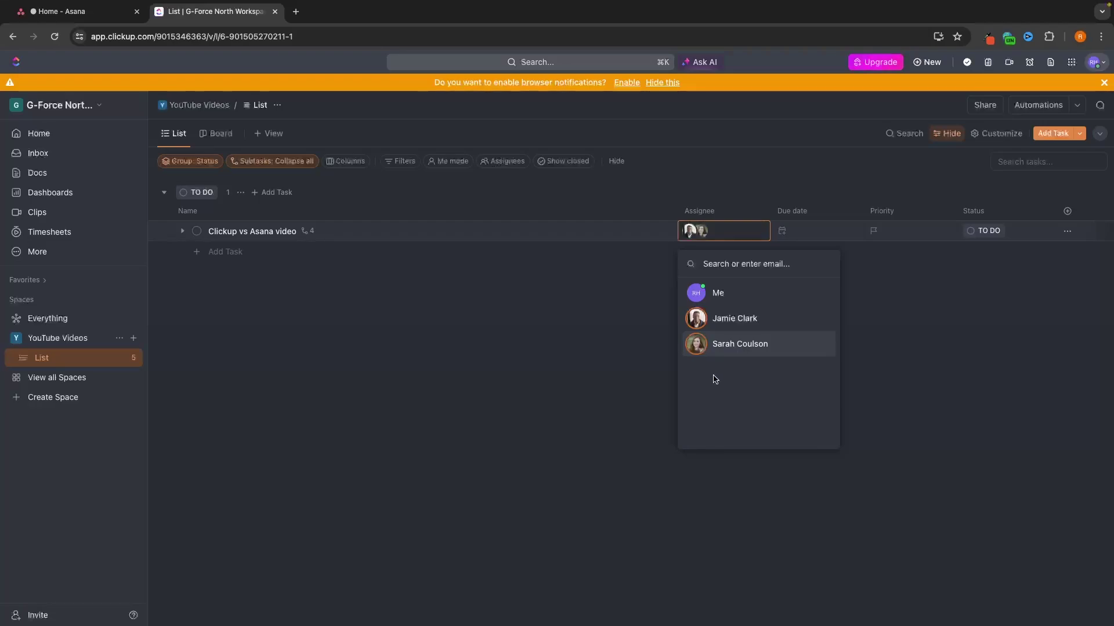
{"action": "left_click", "coordinate": [606, 282]}
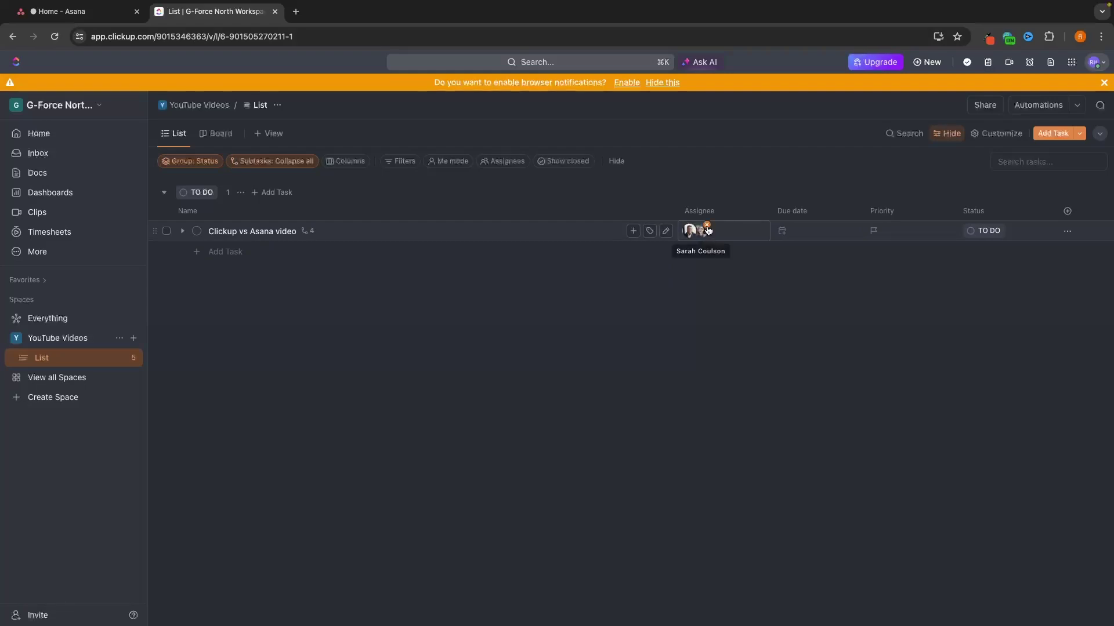
{"action": "left_click", "coordinate": [707, 227]}
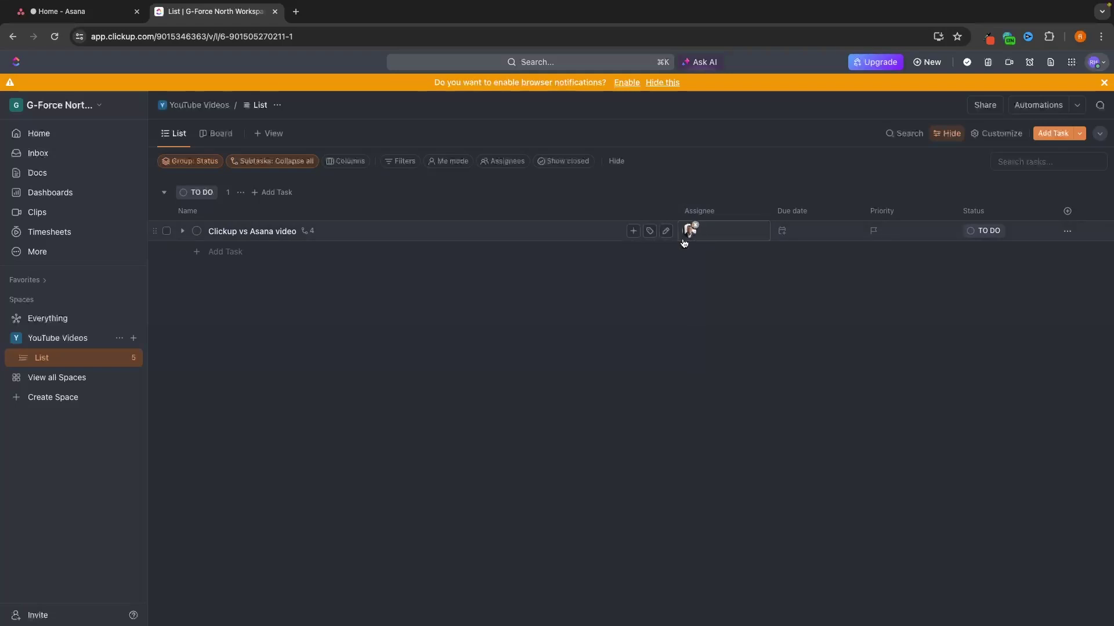
Set the task's due date to Jun 7 and its priority to Urgent
{"action": "left_click", "coordinate": [783, 234]}
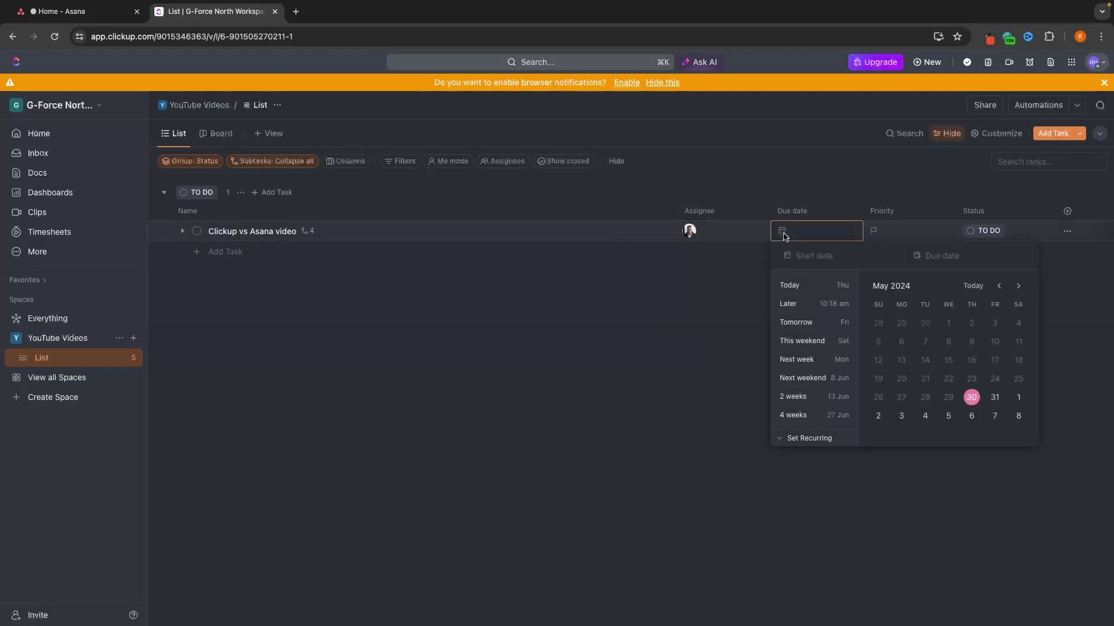
{"action": "left_click", "coordinate": [993, 417]}
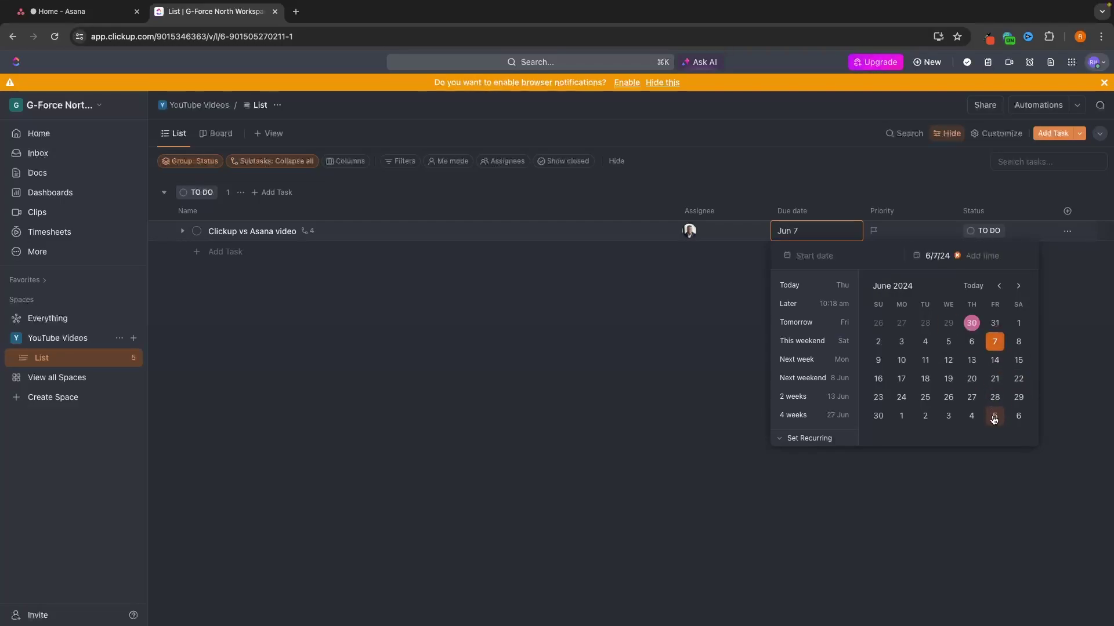
{"action": "left_click", "coordinate": [706, 288]}
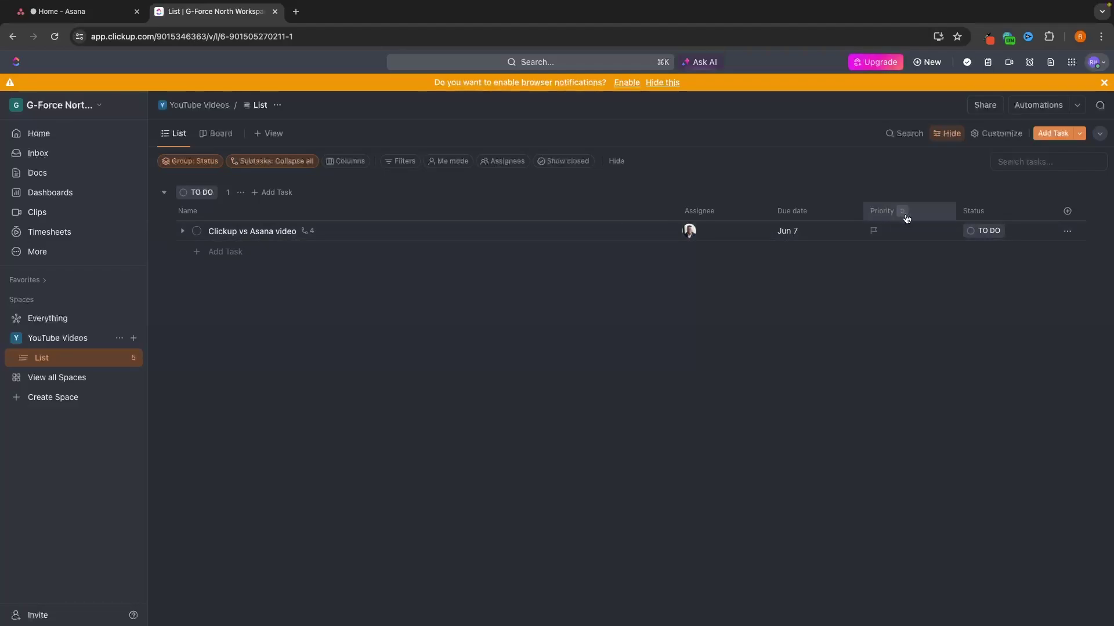
{"action": "left_click", "coordinate": [879, 232]}
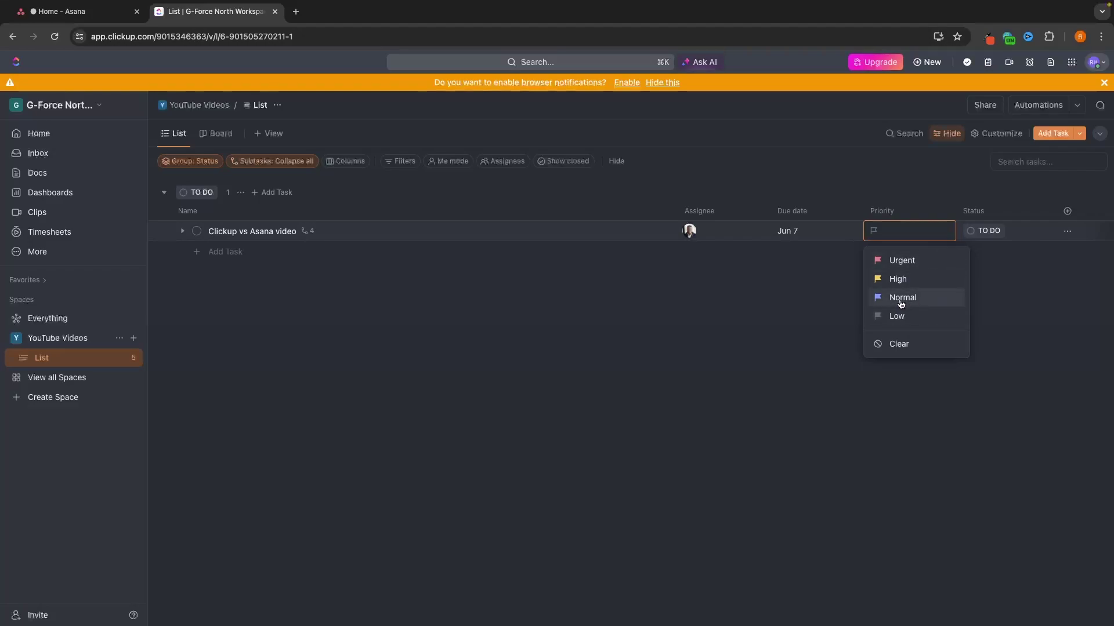
{"action": "left_click", "coordinate": [906, 261]}
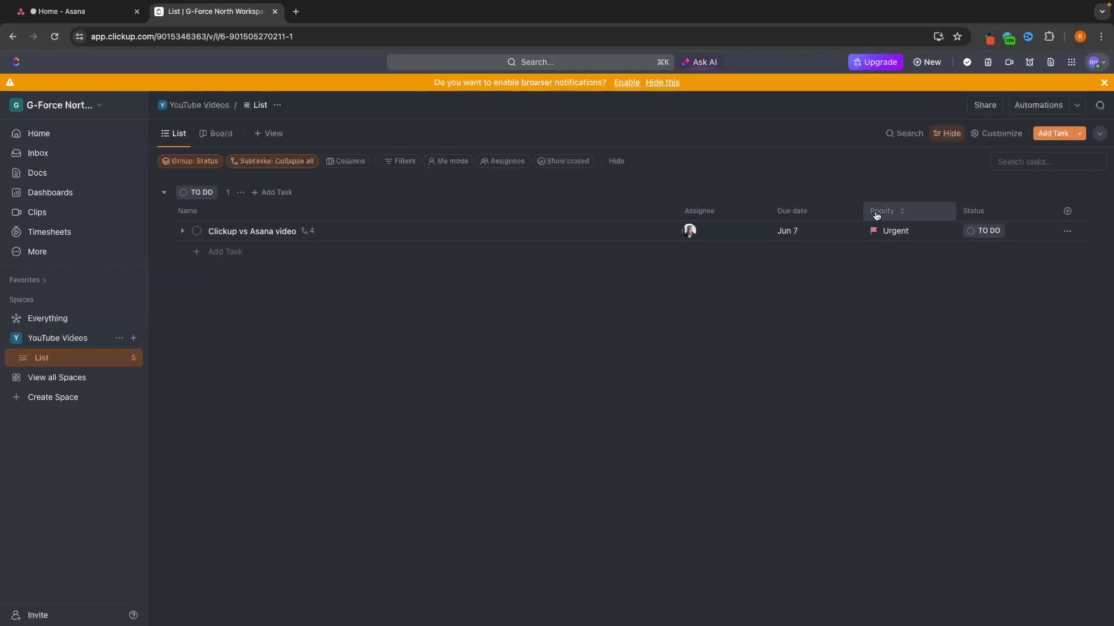
Create a Files custom field column in the YouTube Videos list
{"action": "left_click", "coordinate": [1074, 214]}
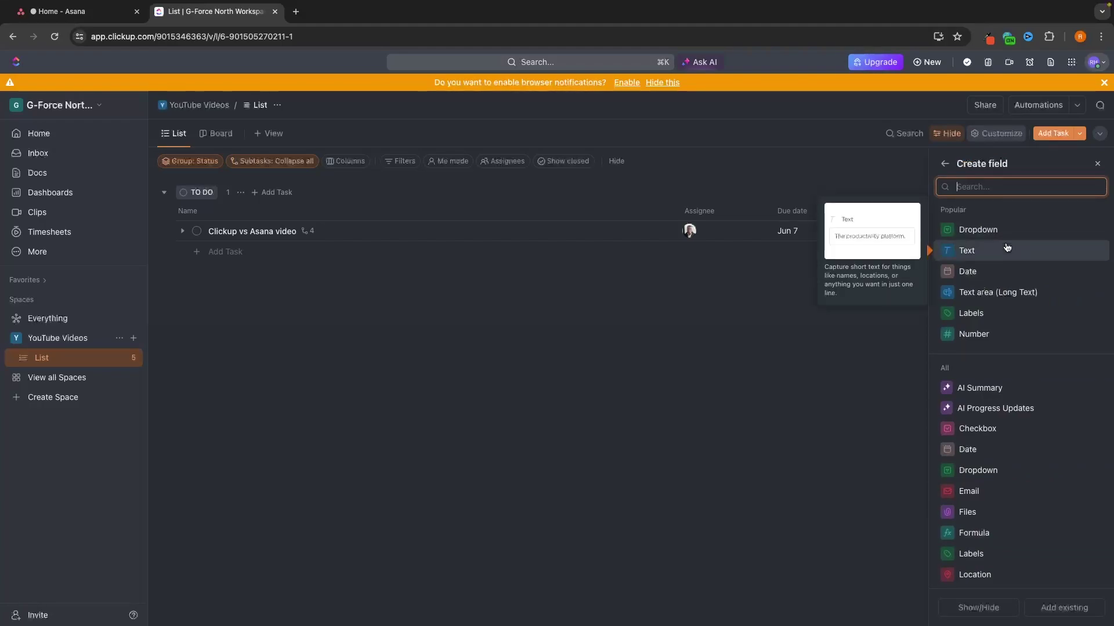
{"action": "scroll", "coordinate": [963, 429], "scroll_direction": "down", "scroll_amount": 3}
{"action": "scroll", "coordinate": [982, 427], "scroll_direction": "down", "scroll_amount": 1}
{"action": "scroll", "coordinate": [981, 423], "scroll_direction": "up", "scroll_amount": 4}
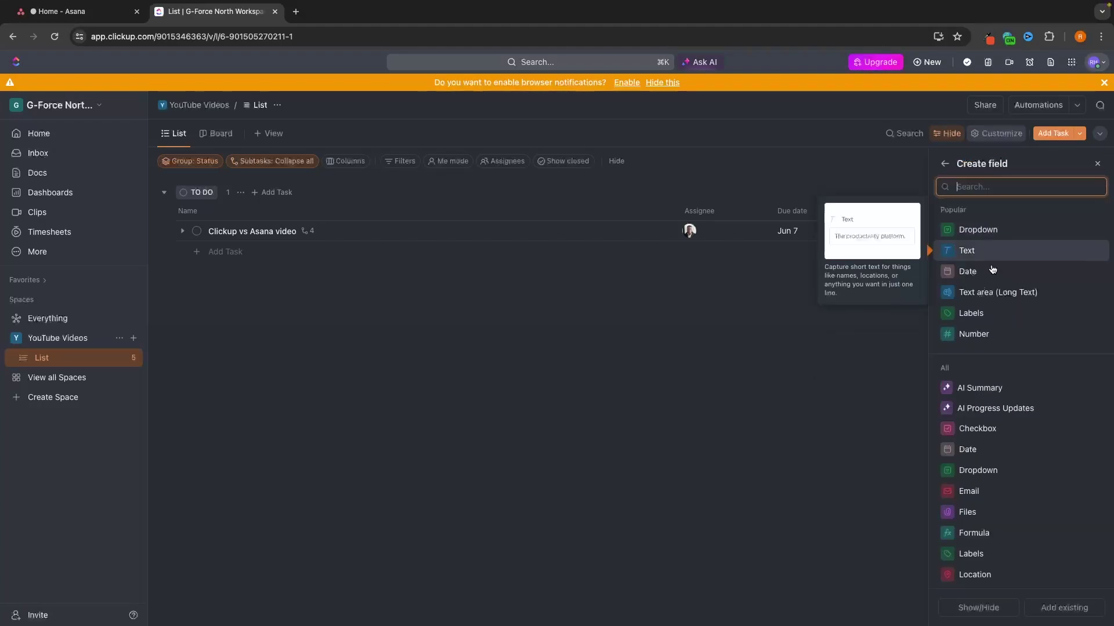
{"action": "left_click", "coordinate": [973, 518]}
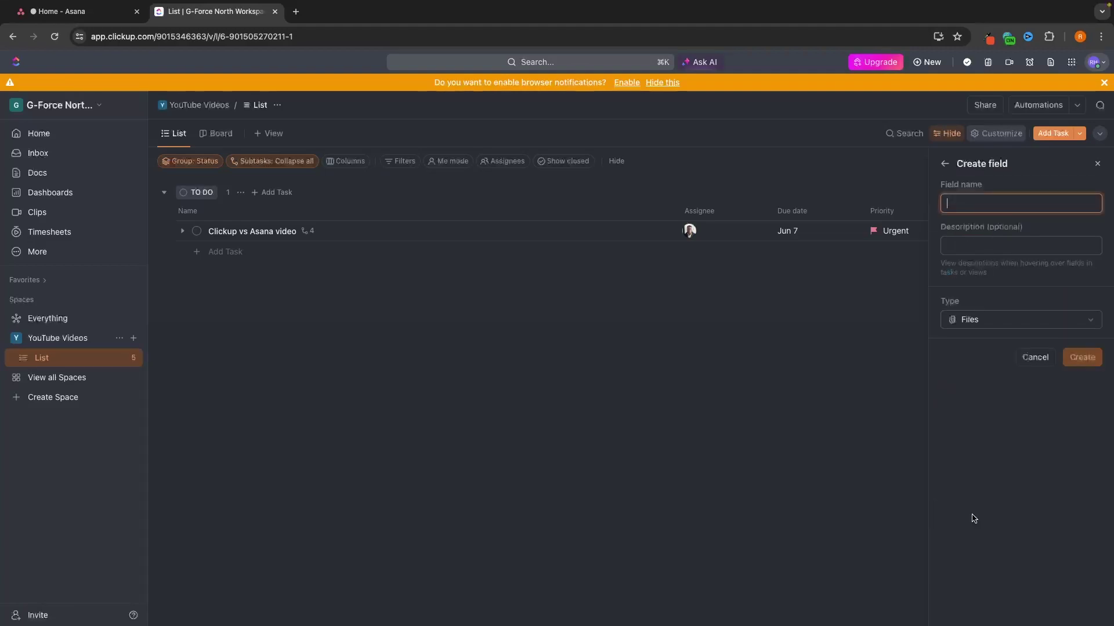
{"action": "type", "text": "Files"}
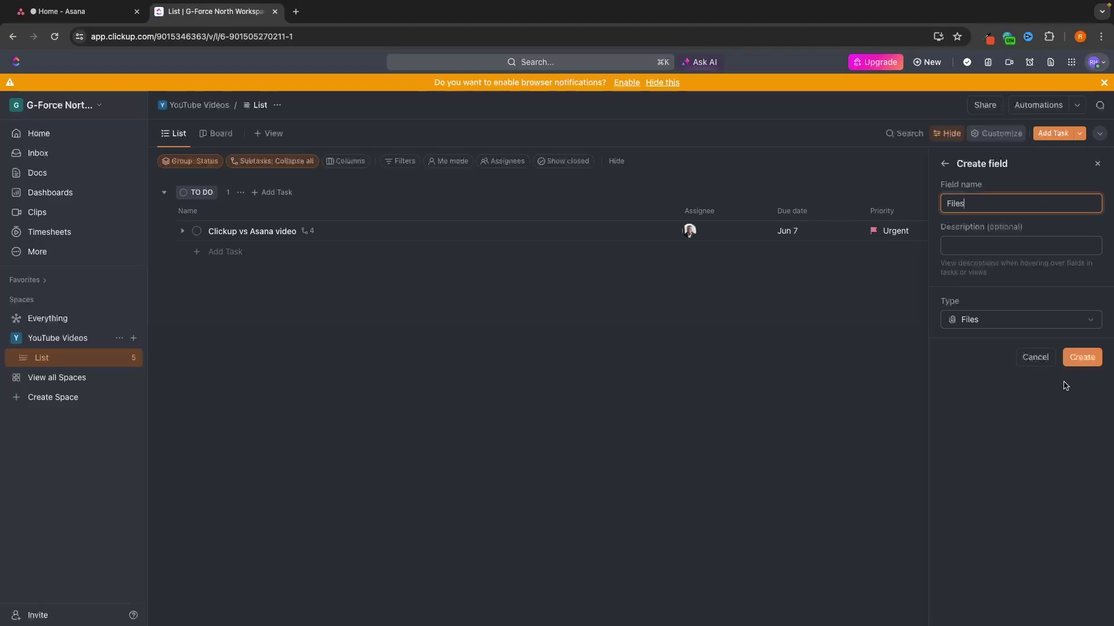
{"action": "left_click", "coordinate": [1082, 361]}
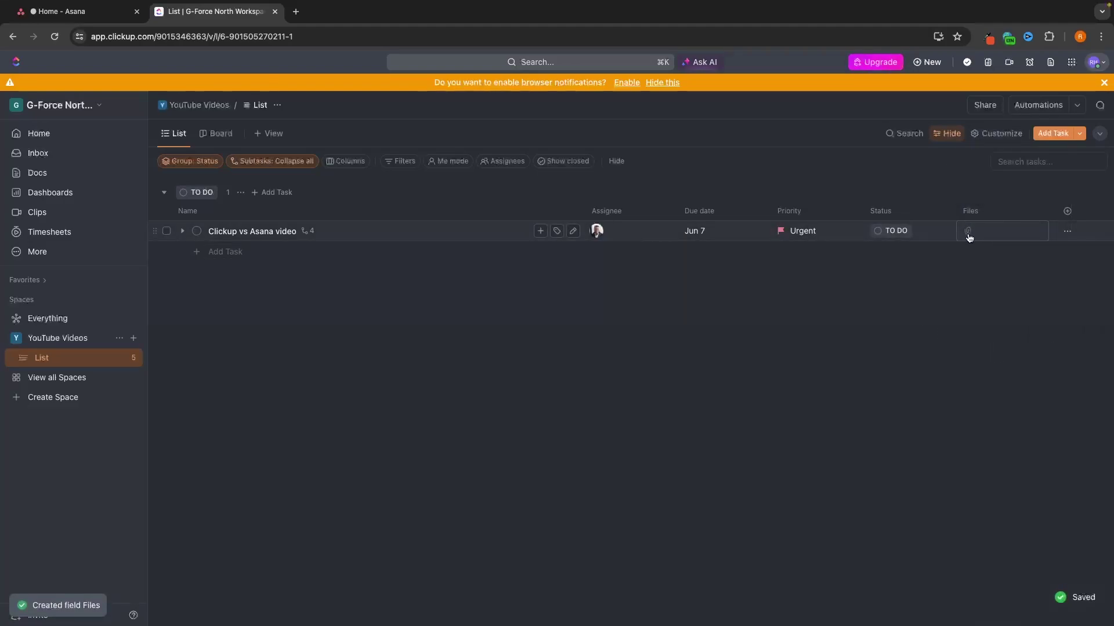
{"action": "left_click", "coordinate": [970, 234]}
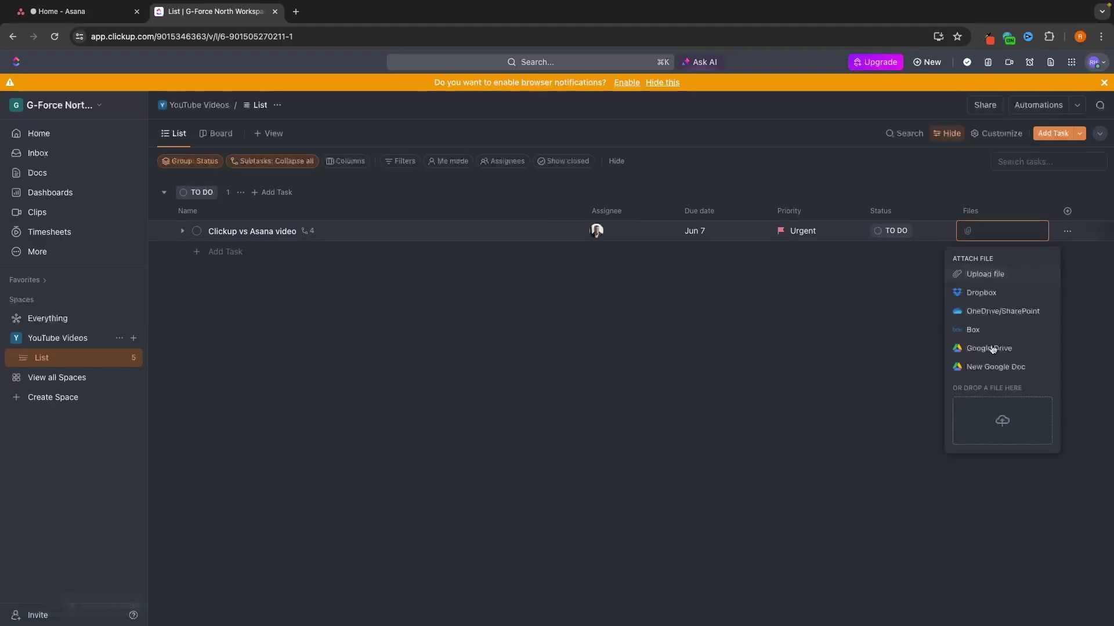
{"action": "left_click", "coordinate": [910, 330]}
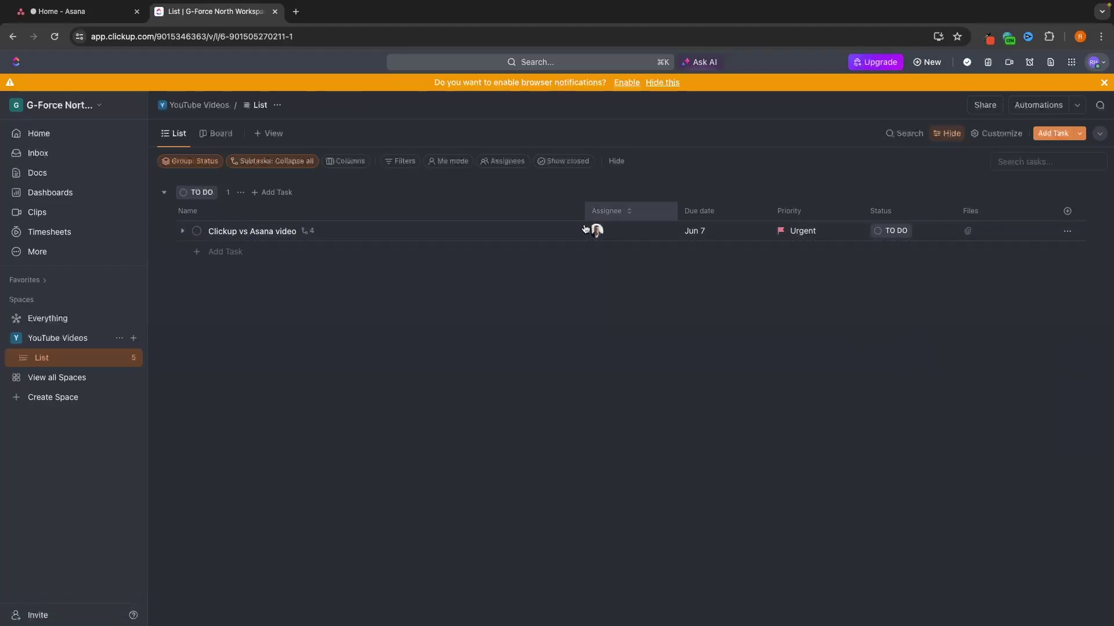
Search the fields for 'stat' to confirm Status is switched on, then close the panel
{"action": "left_click", "coordinate": [1067, 211]}
{"action": "scroll", "coordinate": [1015, 308], "scroll_direction": "down", "scroll_amount": 5}
{"action": "scroll", "coordinate": [1016, 308], "scroll_direction": "down", "scroll_amount": 1}
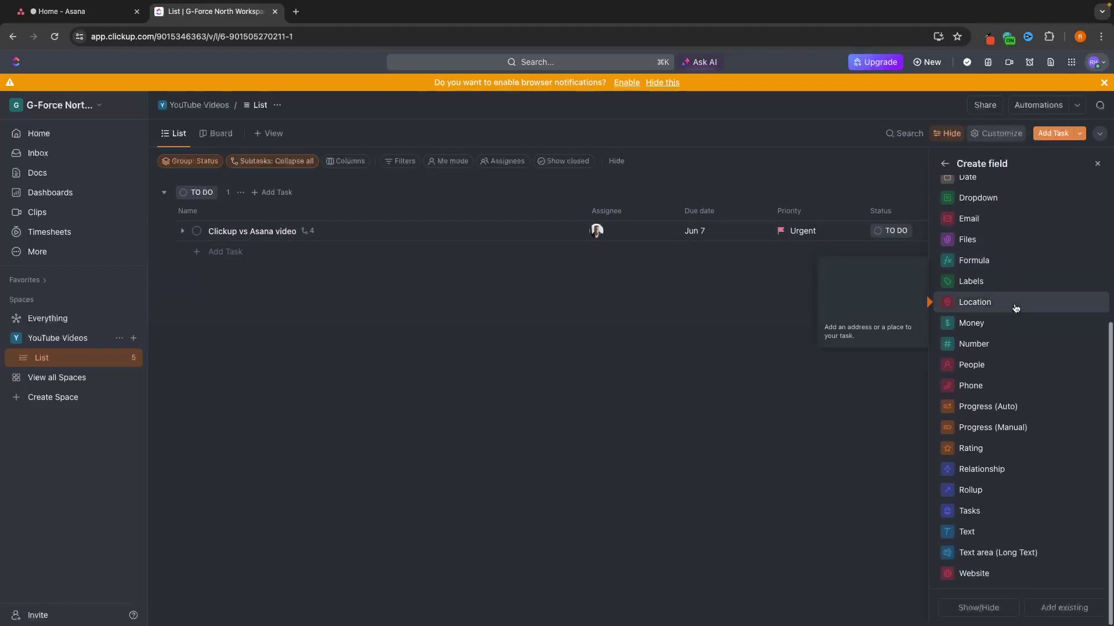
{"action": "scroll", "coordinate": [1016, 308], "scroll_direction": "up", "scroll_amount": 5}
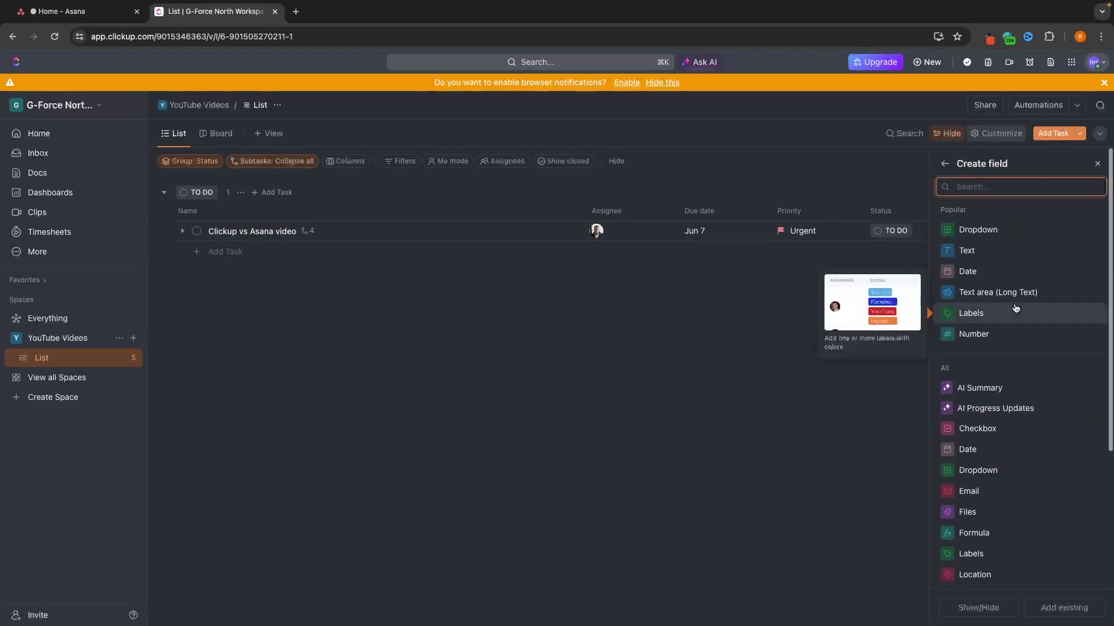
{"action": "left_click", "coordinate": [765, 276]}
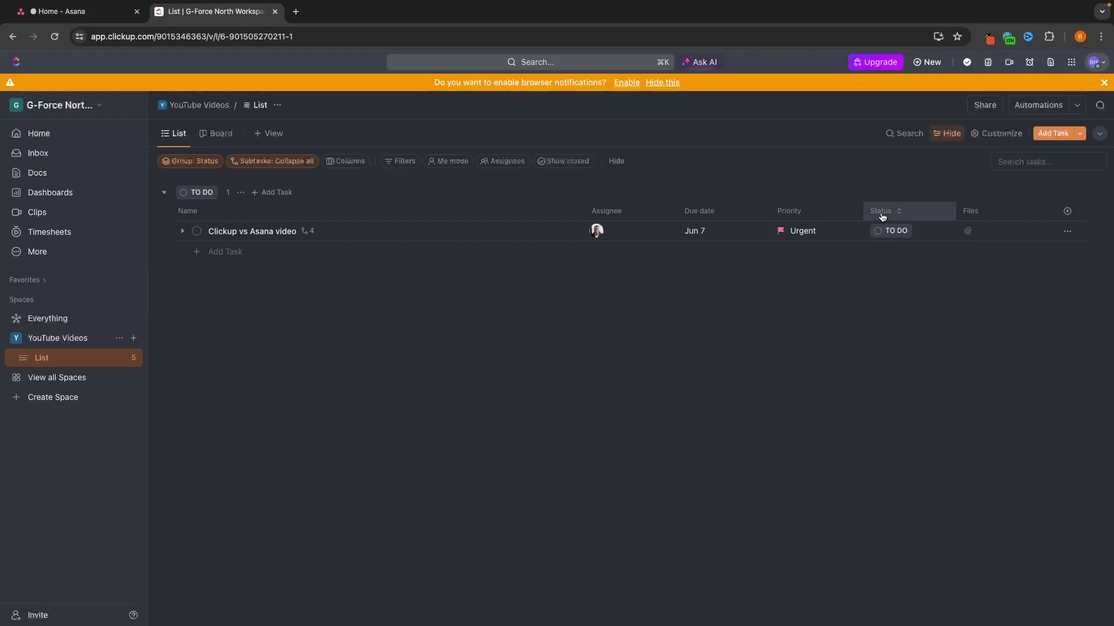
{"action": "left_click", "coordinate": [1067, 210]}
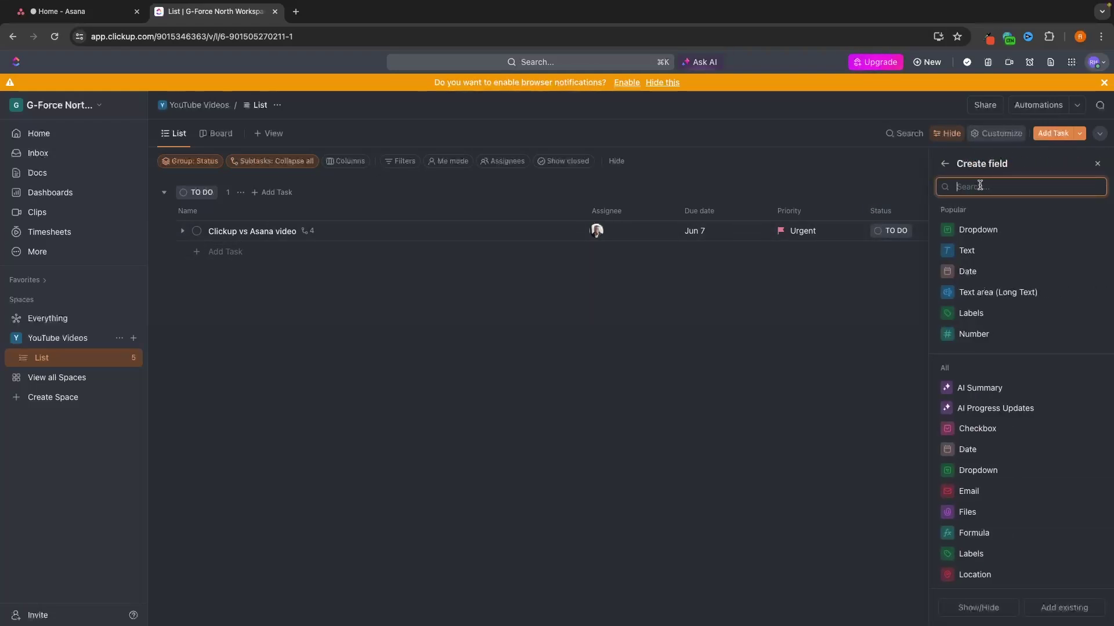
{"action": "type", "text": "stat"}
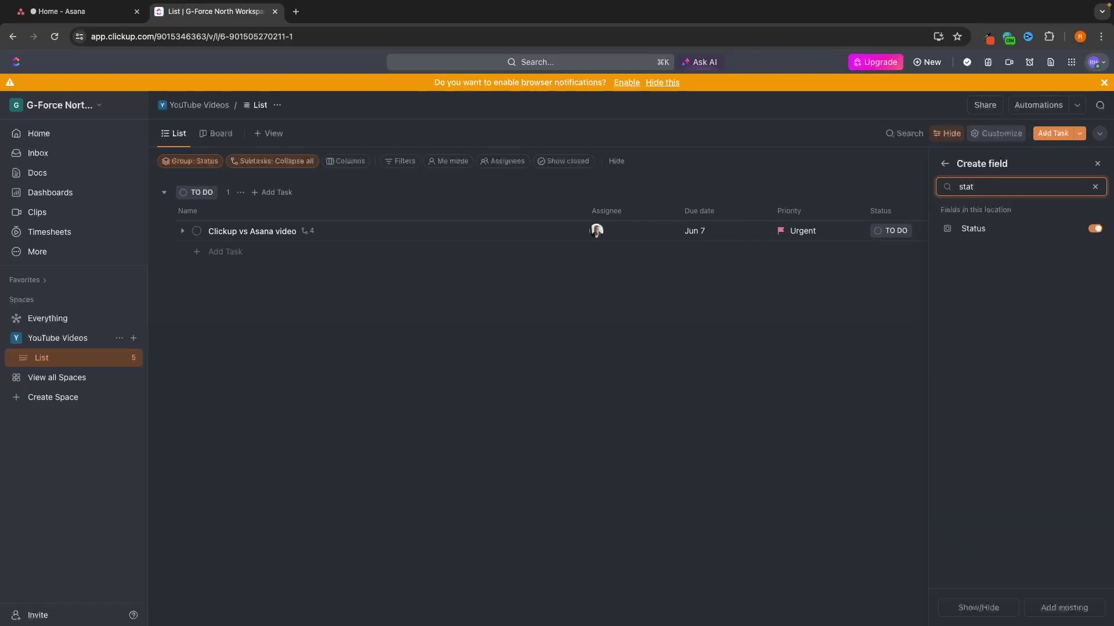
{"action": "left_click", "coordinate": [848, 288]}
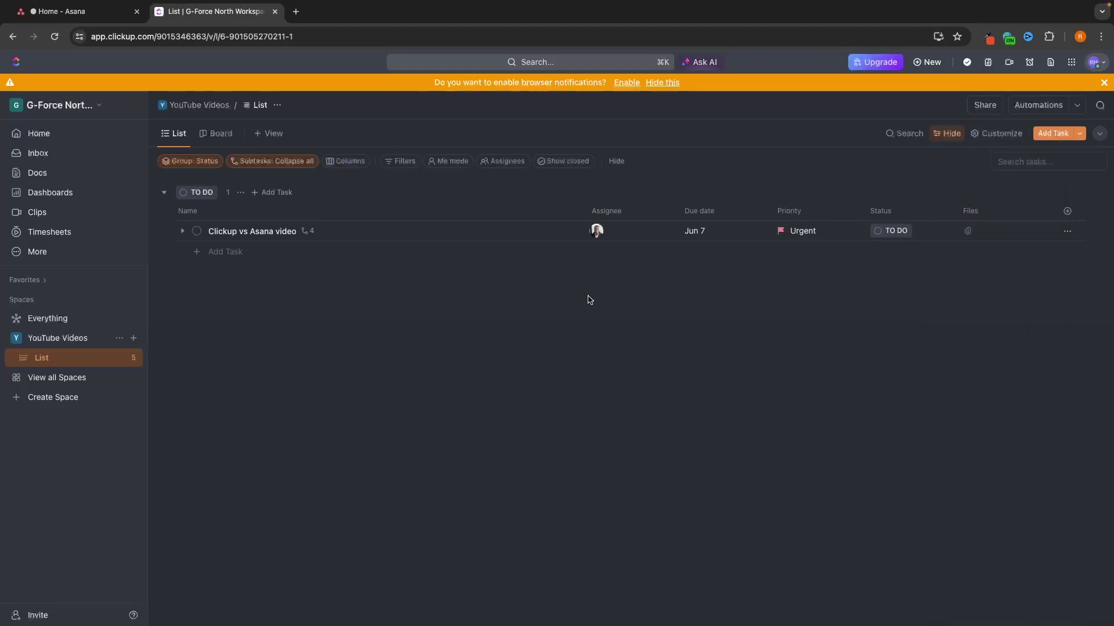
Mark the Create video script and Record video subtasks COMPLETE
{"action": "left_click", "coordinate": [273, 231]}
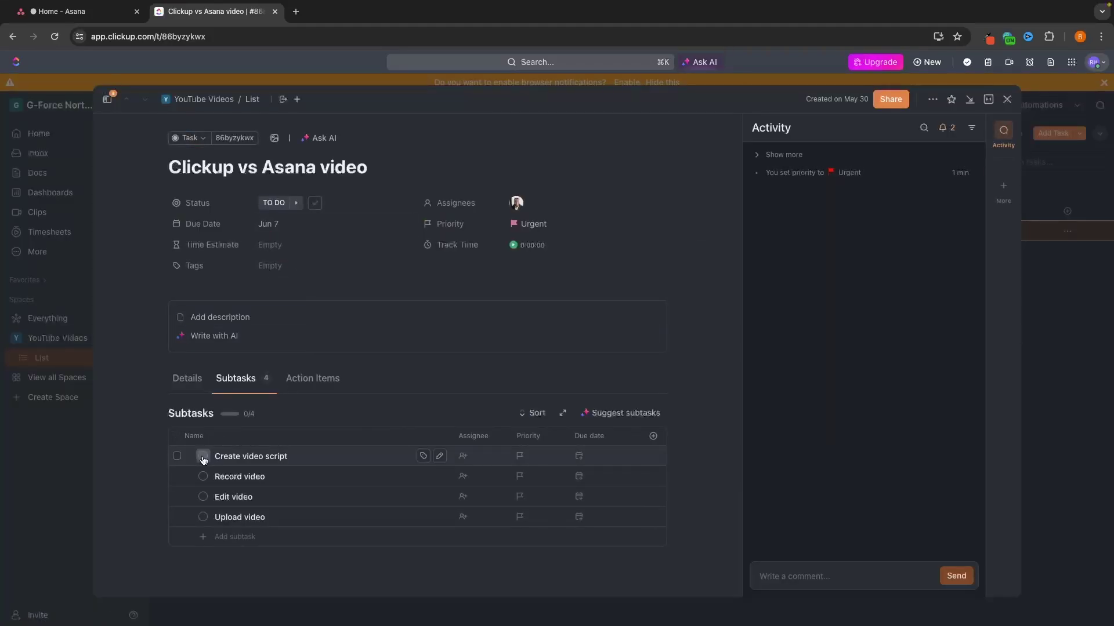
{"action": "left_click", "coordinate": [203, 456]}
{"action": "left_click", "coordinate": [225, 561]}
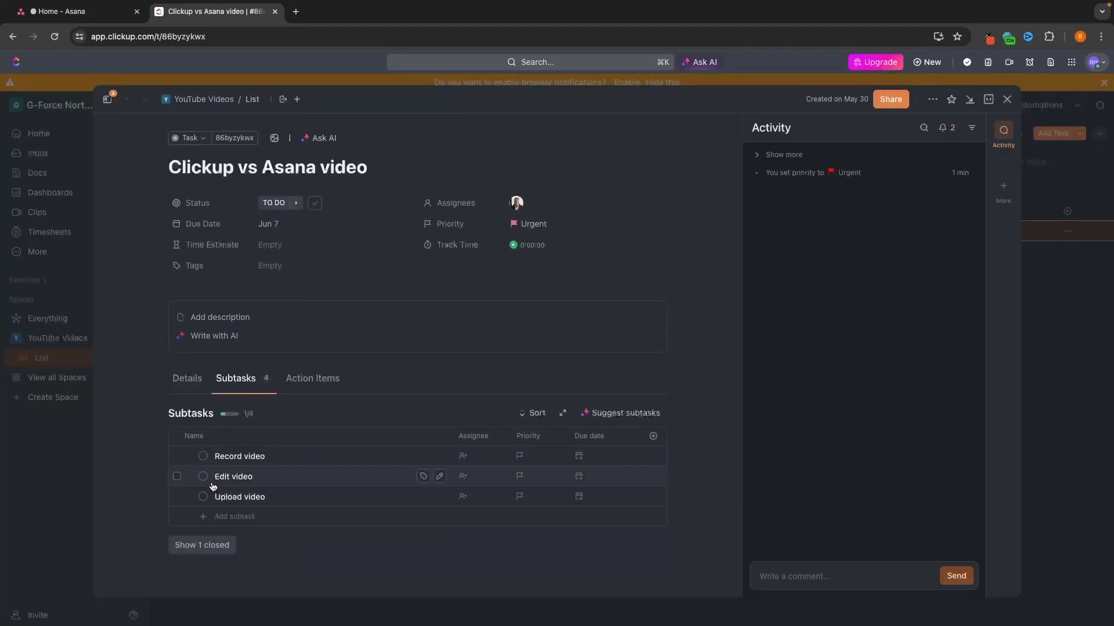
{"action": "left_click", "coordinate": [203, 456]}
{"action": "left_click", "coordinate": [232, 561]}
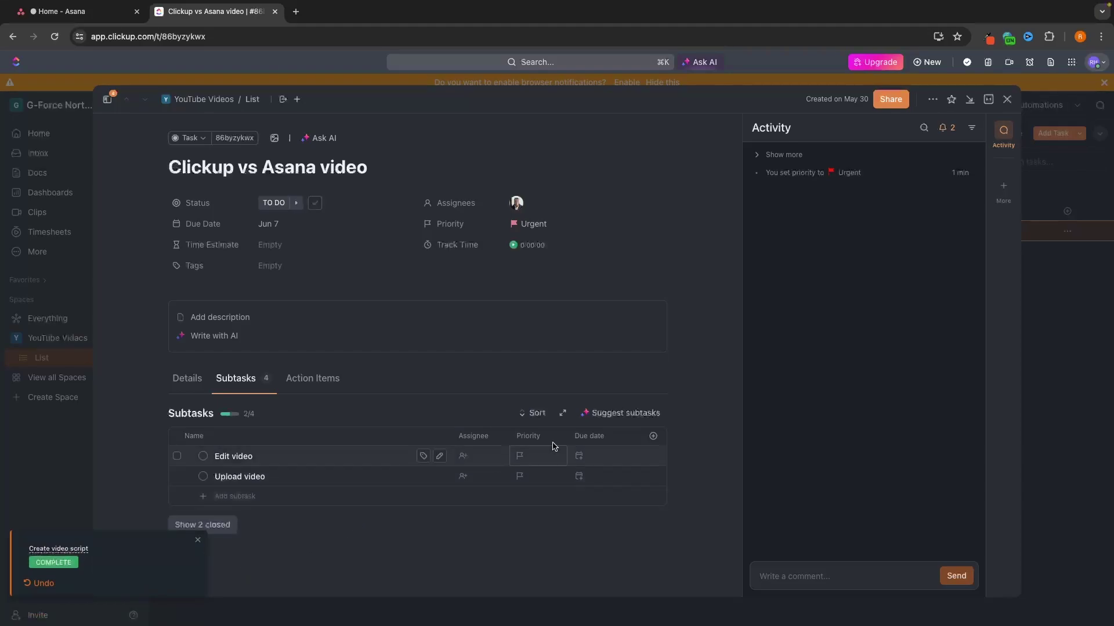
{"action": "left_click", "coordinate": [1010, 100]}
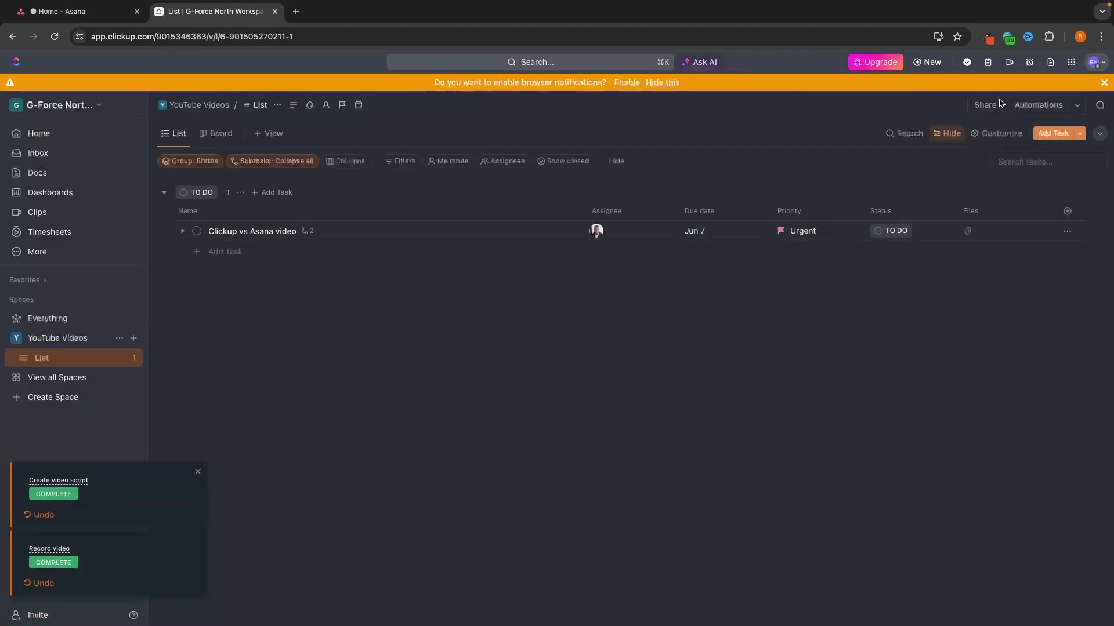
Mark the Edit video and Upload video subtasks COMPLETE, finishing 4/4
{"action": "left_click", "coordinate": [218, 135]}
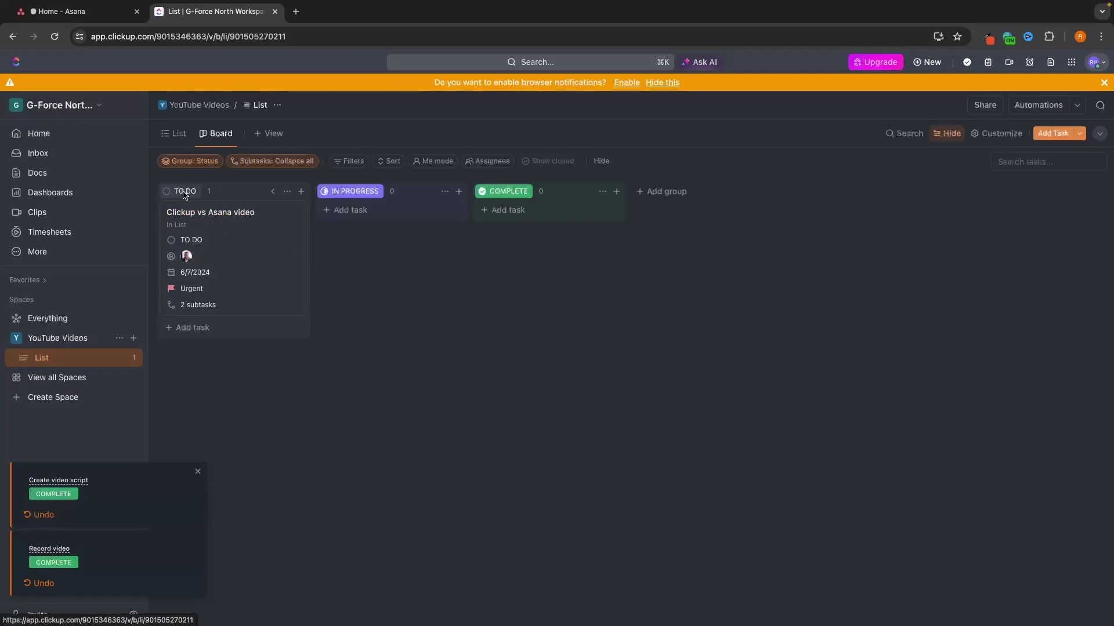
{"action": "left_click", "coordinate": [174, 134]}
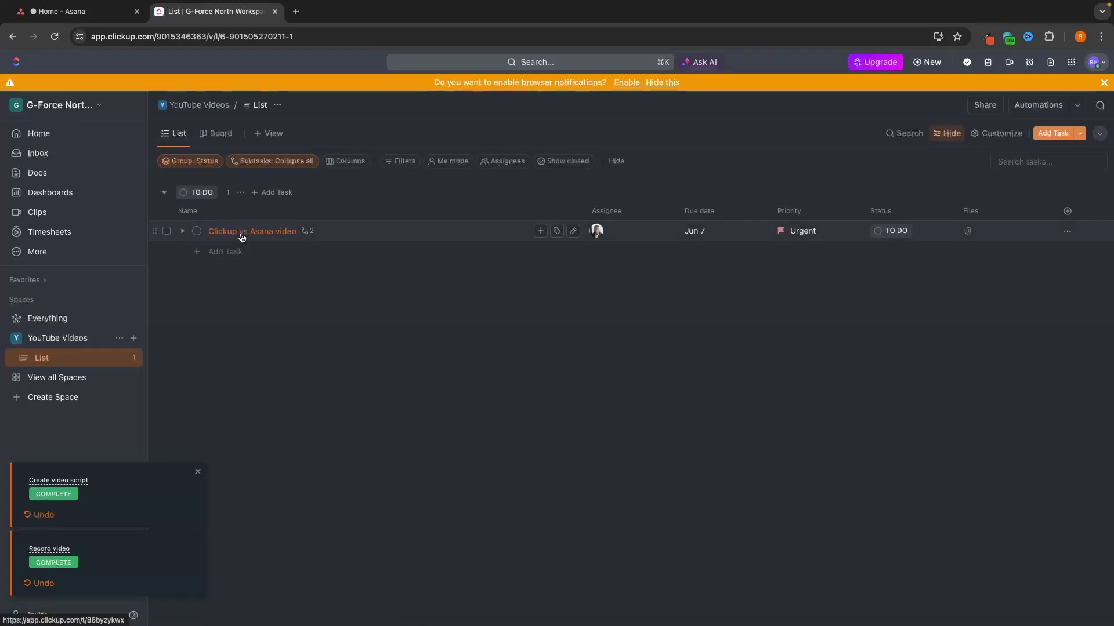
{"action": "left_click", "coordinate": [241, 234]}
{"action": "left_click", "coordinate": [203, 456]}
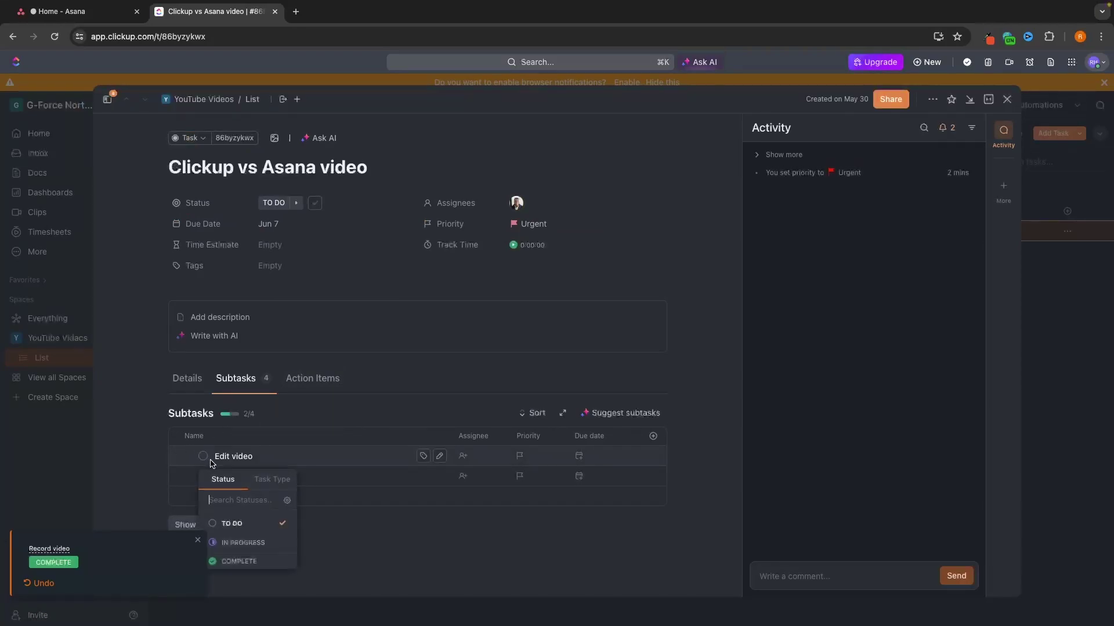
{"action": "left_click", "coordinate": [247, 563]}
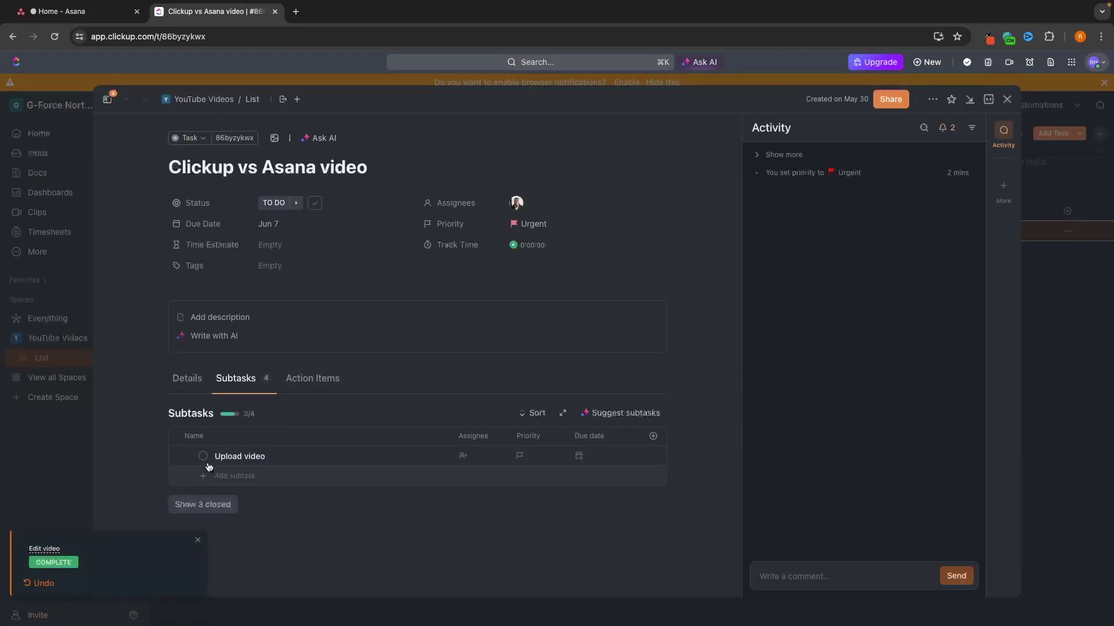
{"action": "left_click", "coordinate": [204, 457]}
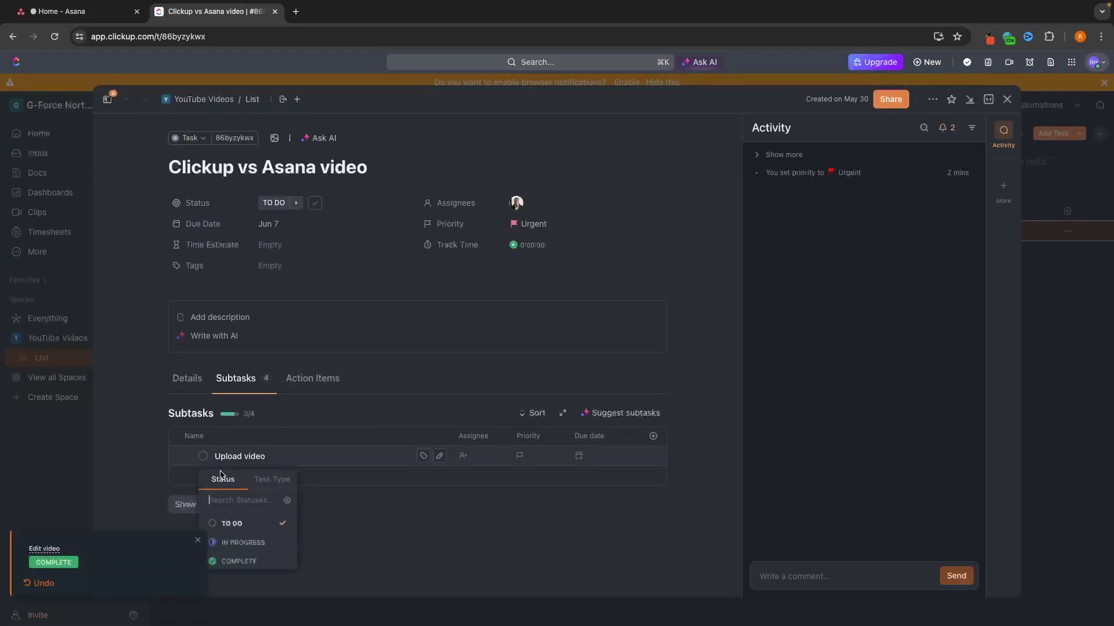
{"action": "left_click", "coordinate": [231, 560]}
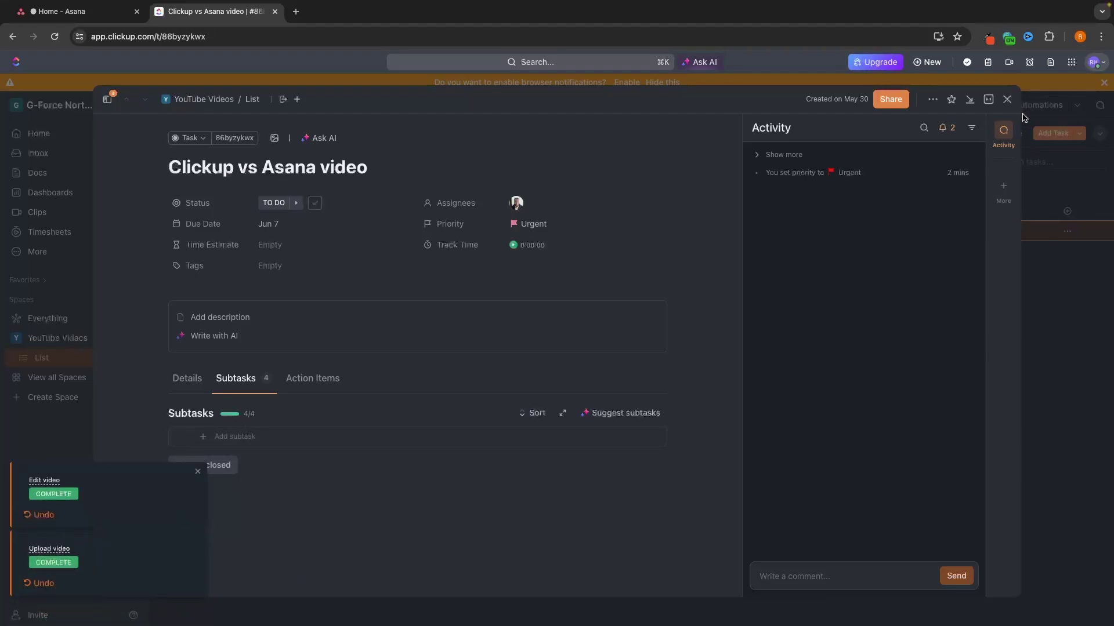
{"action": "left_click", "coordinate": [1007, 100]}
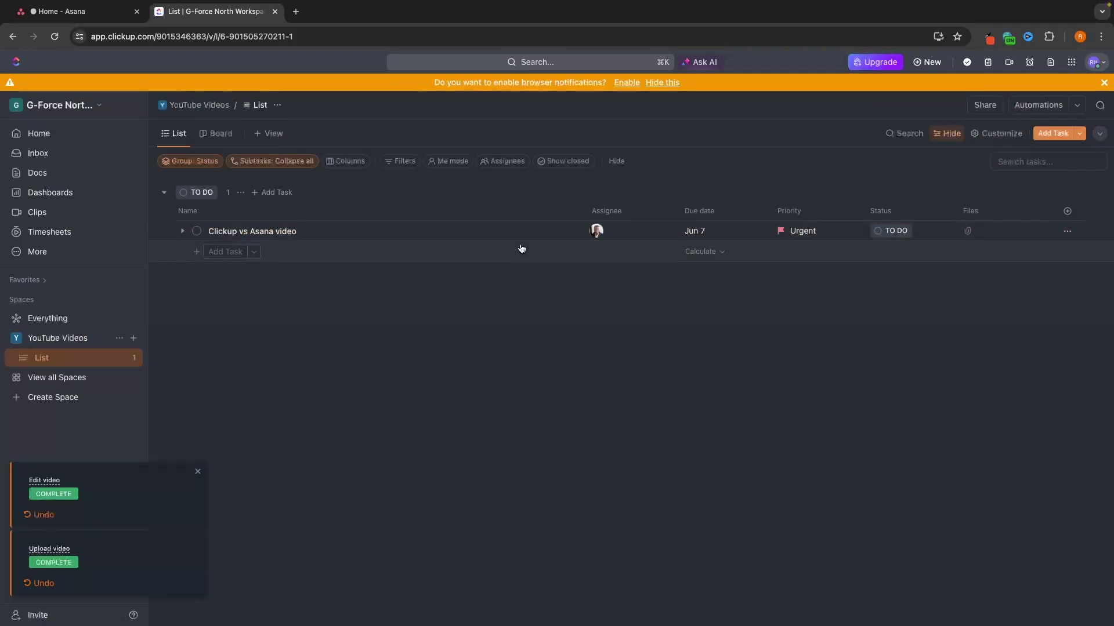
Set the Clickup vs Asana video task to COMPLETE, undo once on the board, then reapply
{"action": "left_click", "coordinate": [891, 230]}
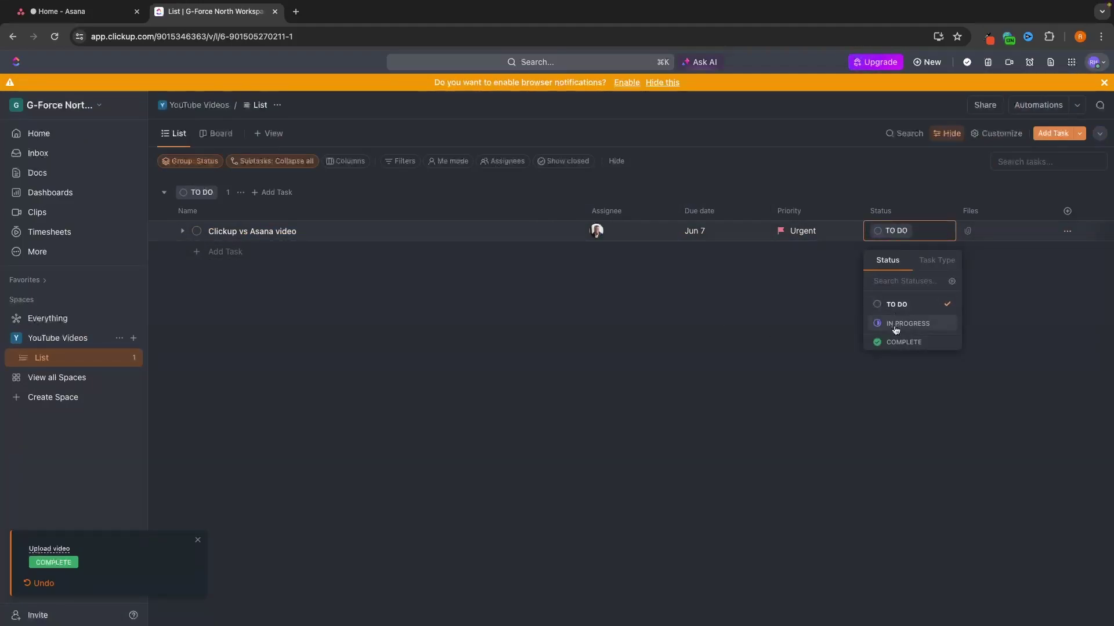
{"action": "left_click", "coordinate": [898, 348]}
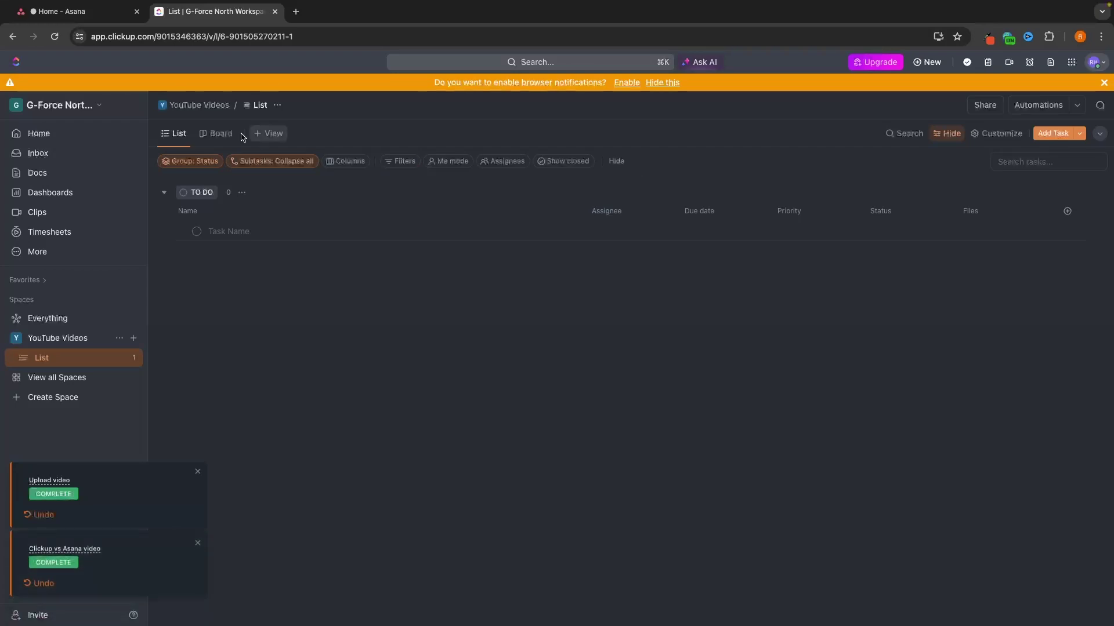
{"action": "left_click", "coordinate": [219, 133]}
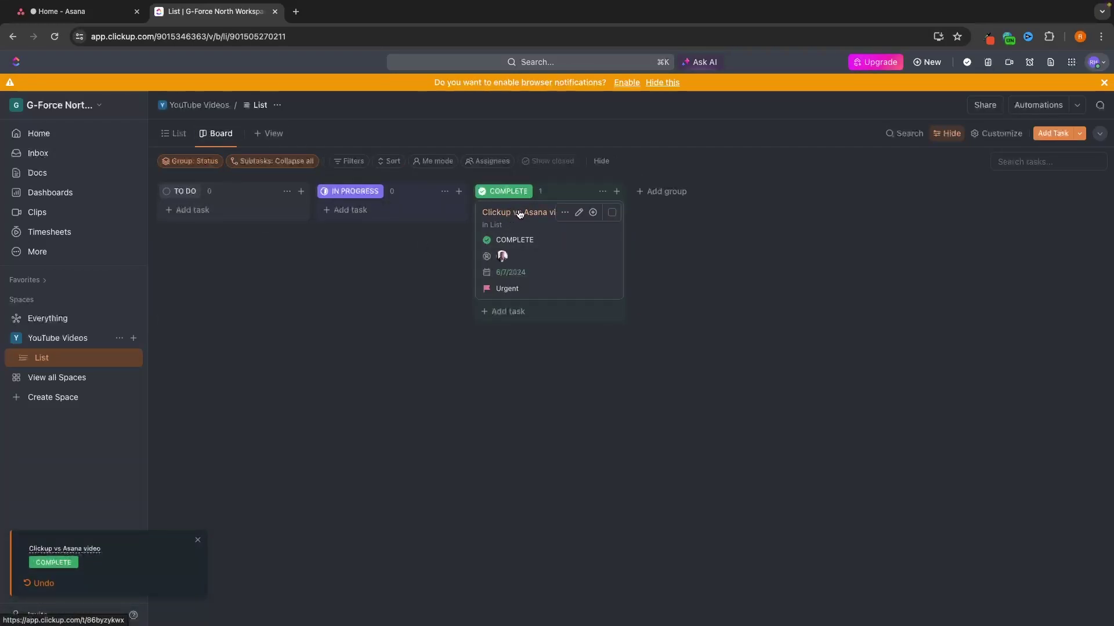
{"action": "key", "text": "super+z"}
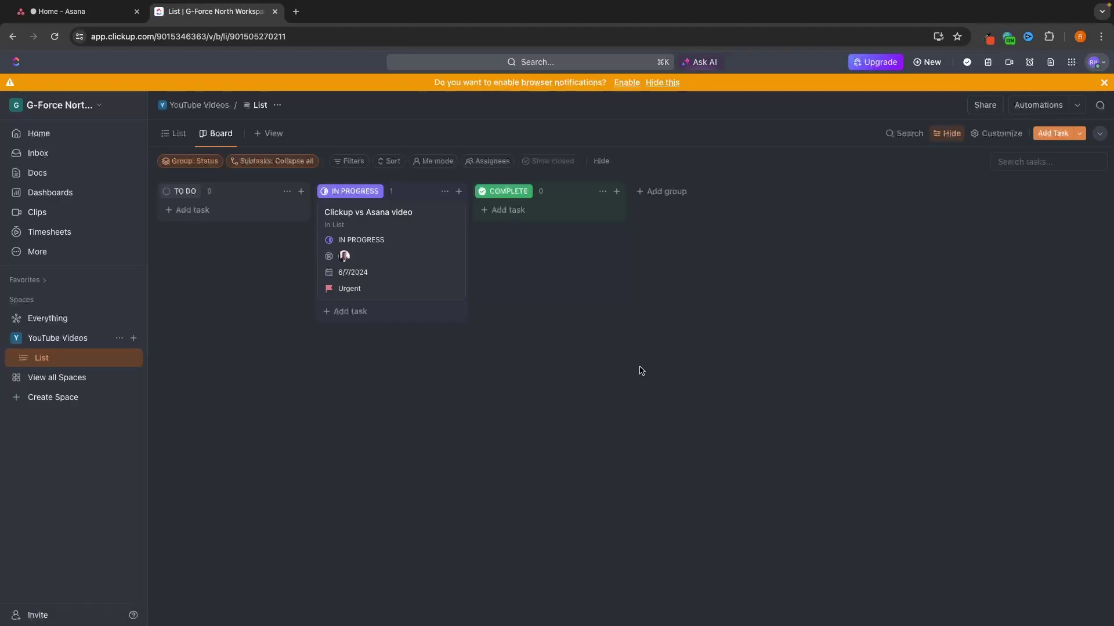
{"action": "left_click", "coordinate": [174, 133]}
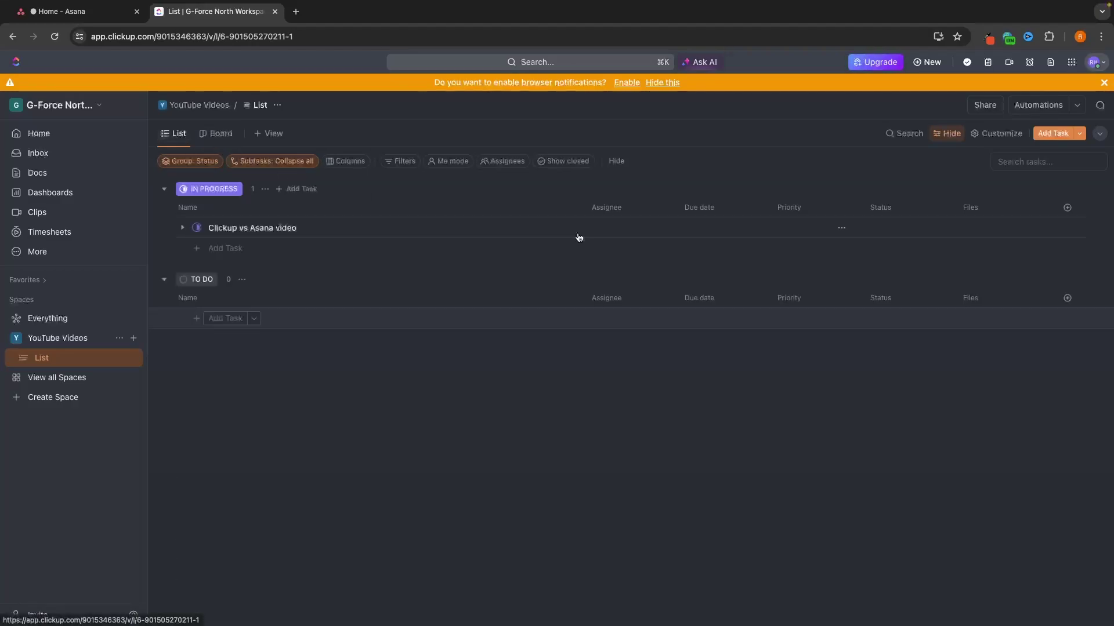
{"action": "left_click", "coordinate": [903, 226]}
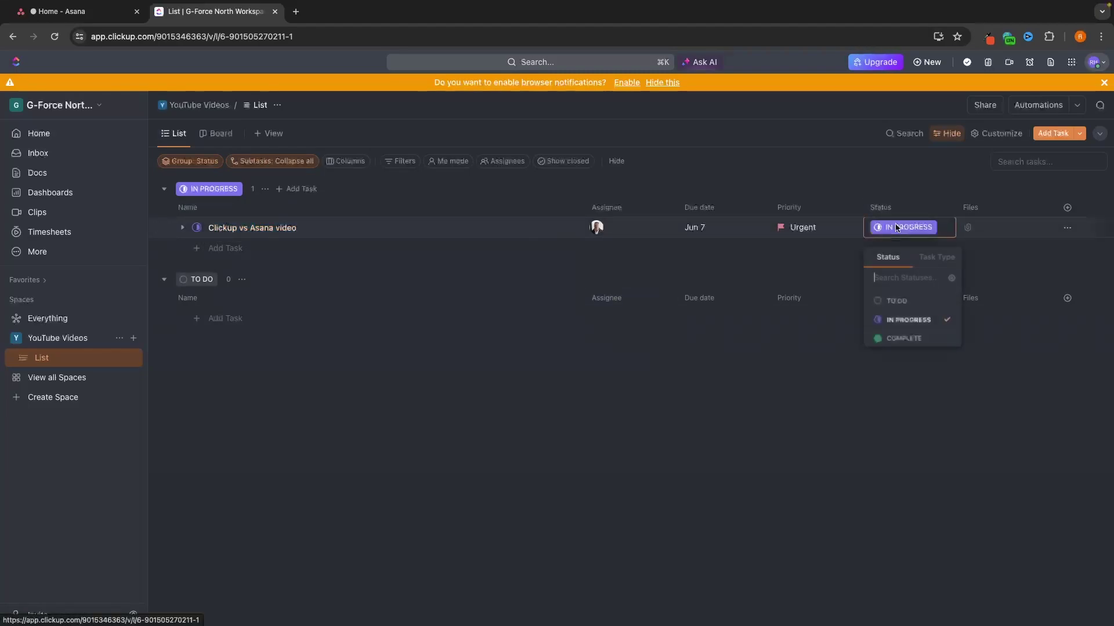
{"action": "left_click", "coordinate": [914, 336]}
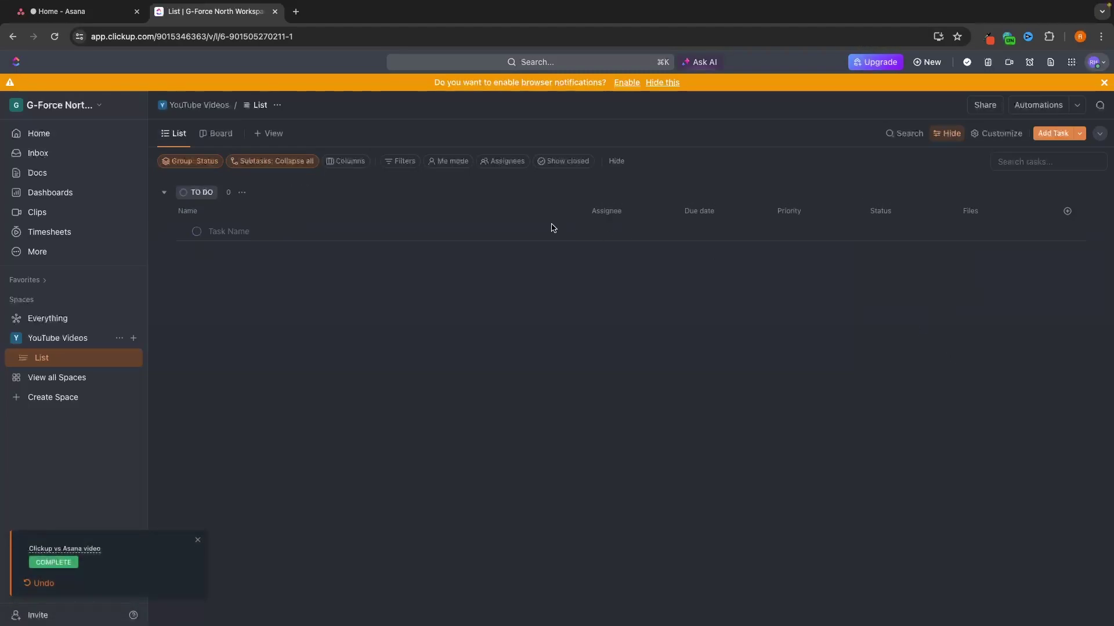
Create a blank Asana project named 'YouTube Videos'
{"action": "left_click", "coordinate": [107, 17]}
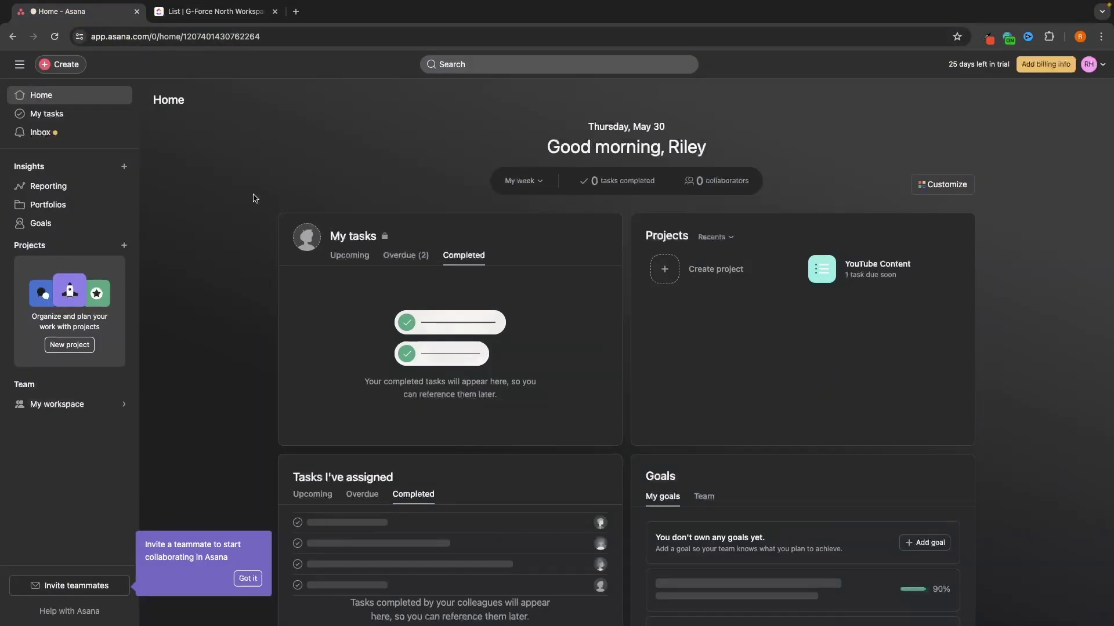
{"action": "left_click", "coordinate": [124, 245]}
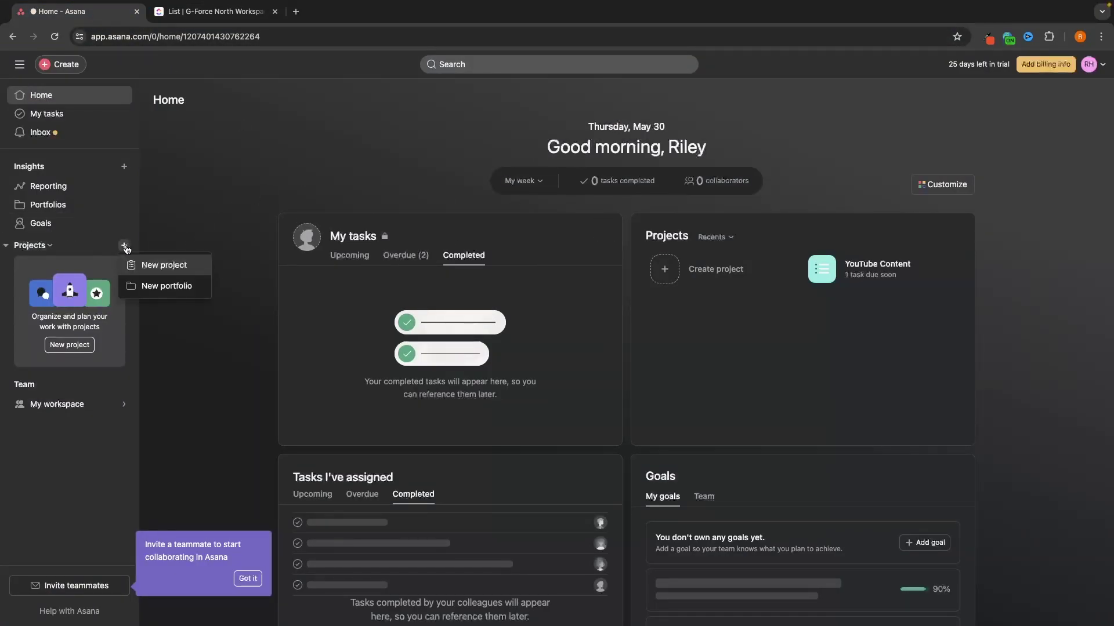
{"action": "left_click", "coordinate": [176, 267]}
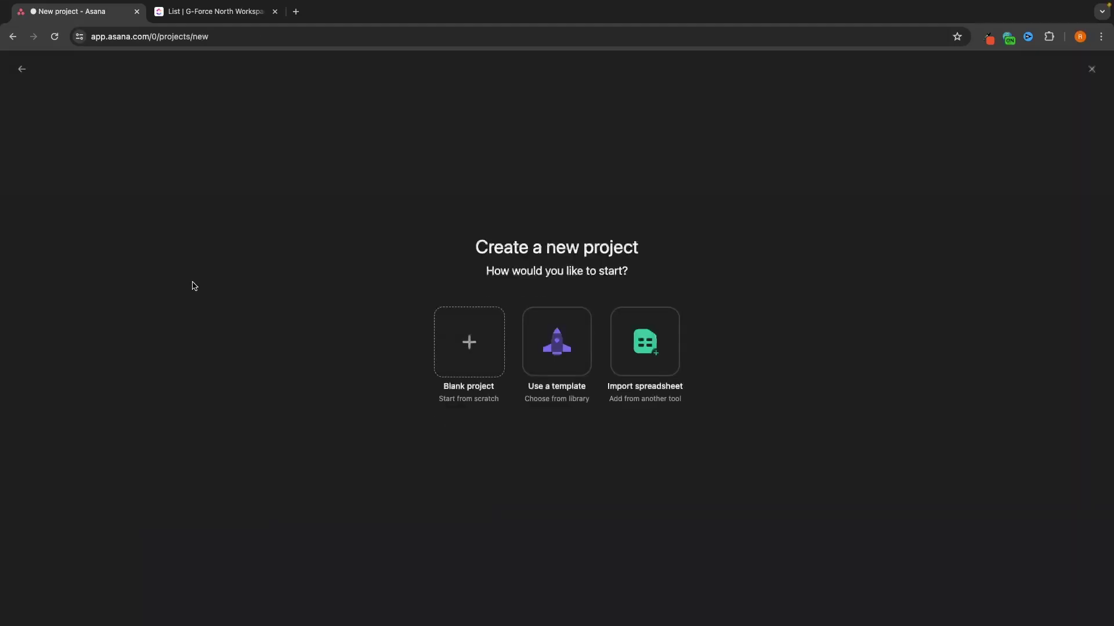
{"action": "left_click", "coordinate": [480, 352]}
{"action": "type", "text": "Y"}
{"action": "key", "text": "BackSpace"}
{"action": "type", "text": "YouTube Vi"}
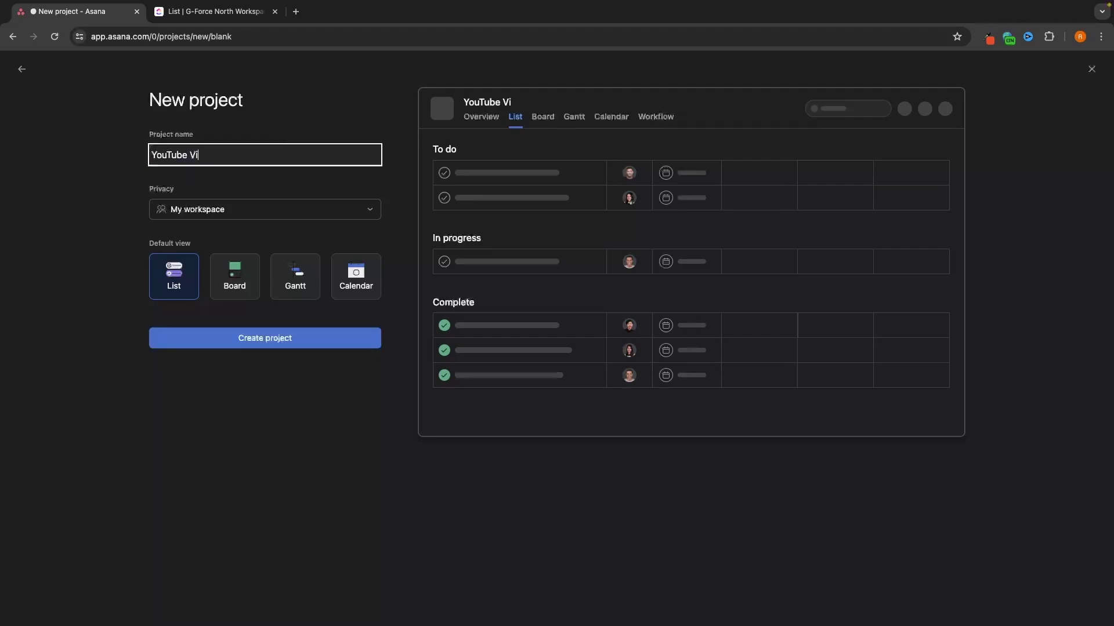
{"action": "type", "text": "deos"}
{"action": "left_click", "coordinate": [264, 343]}
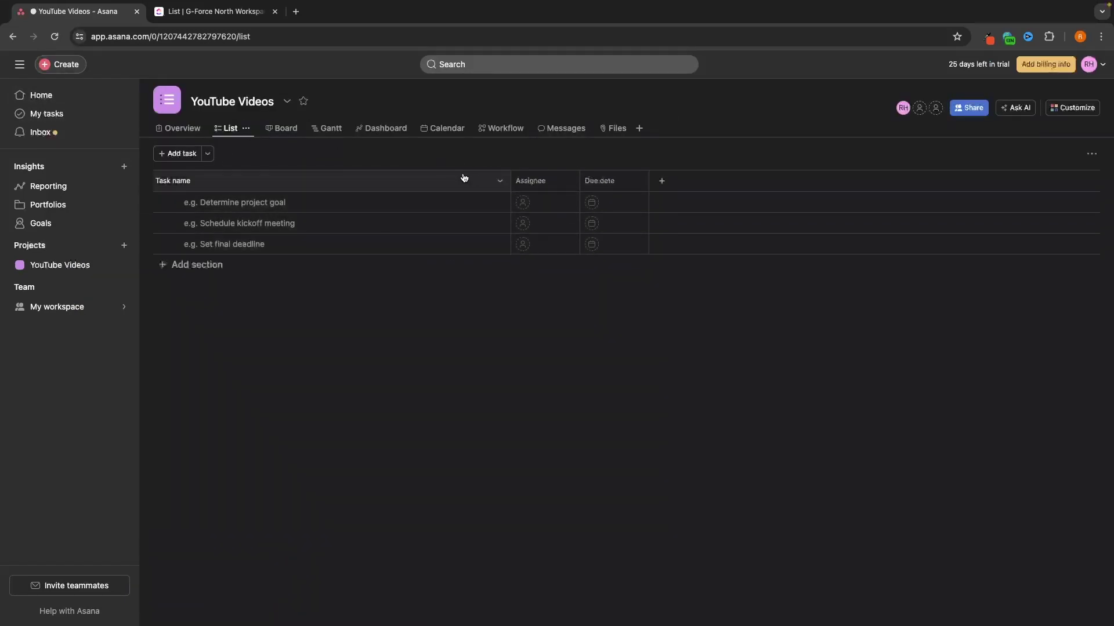
Add the task 'Clickup vs Asana' to YouTube Videos and open its details pane
{"action": "left_click", "coordinate": [215, 12]}
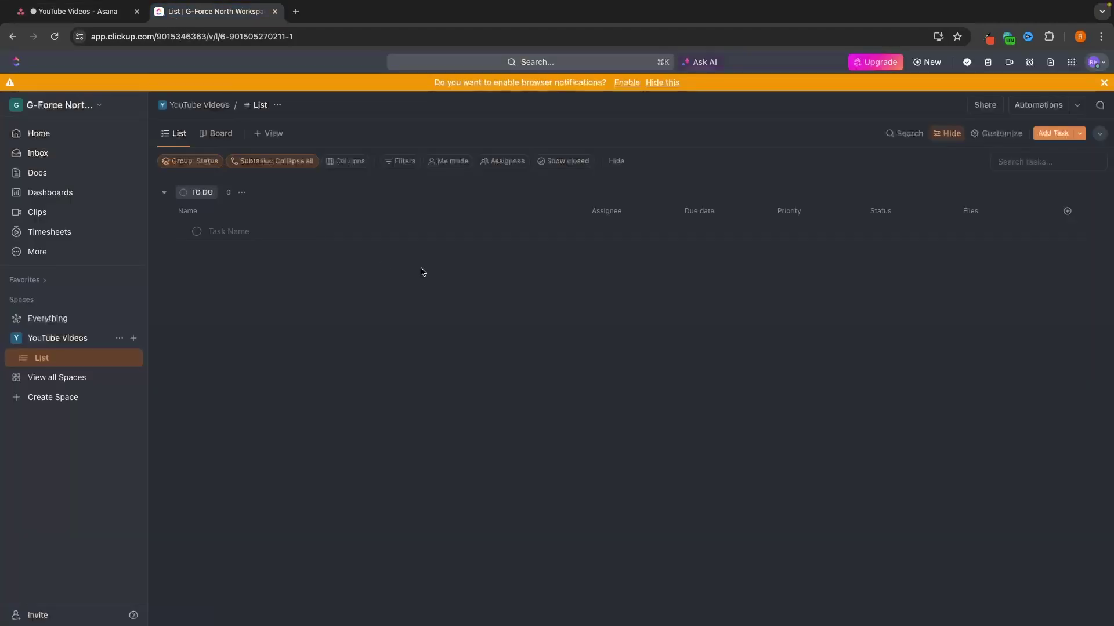
{"action": "left_click", "coordinate": [126, 5]}
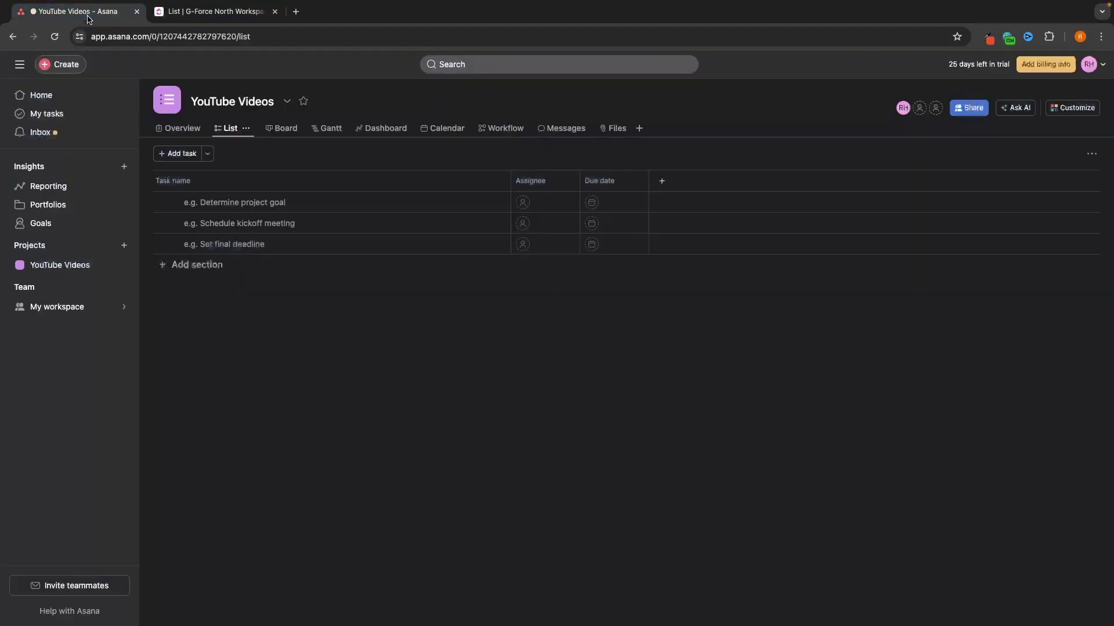
{"action": "left_click", "coordinate": [268, 202]}
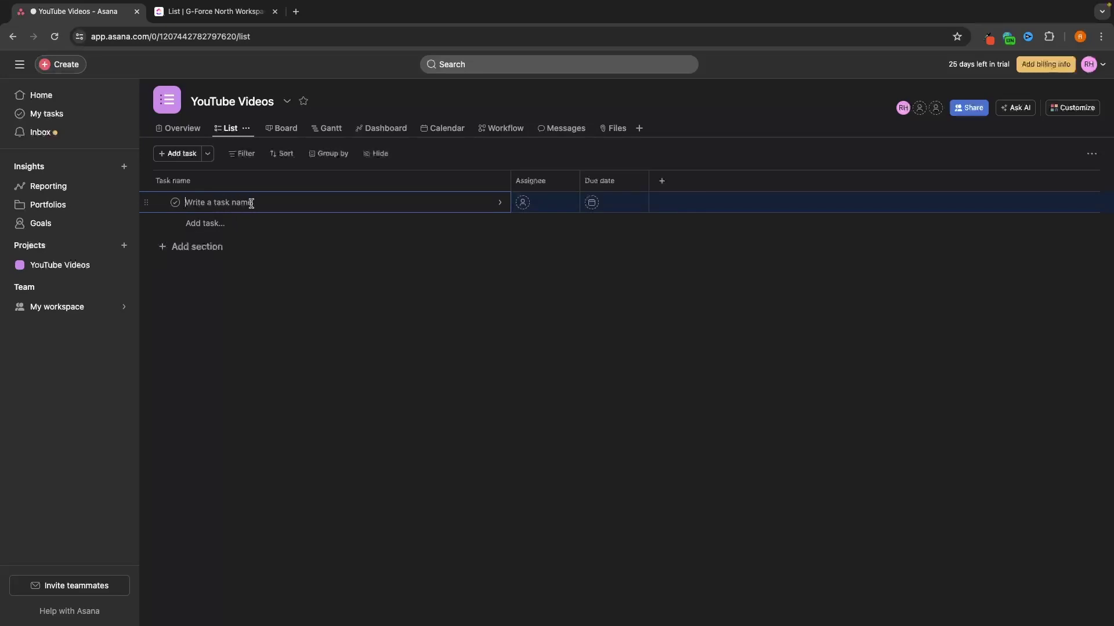
{"action": "type", "text": "Clickup vs Asana"}
{"action": "key", "text": "Return"}
{"action": "left_click", "coordinate": [328, 344]}
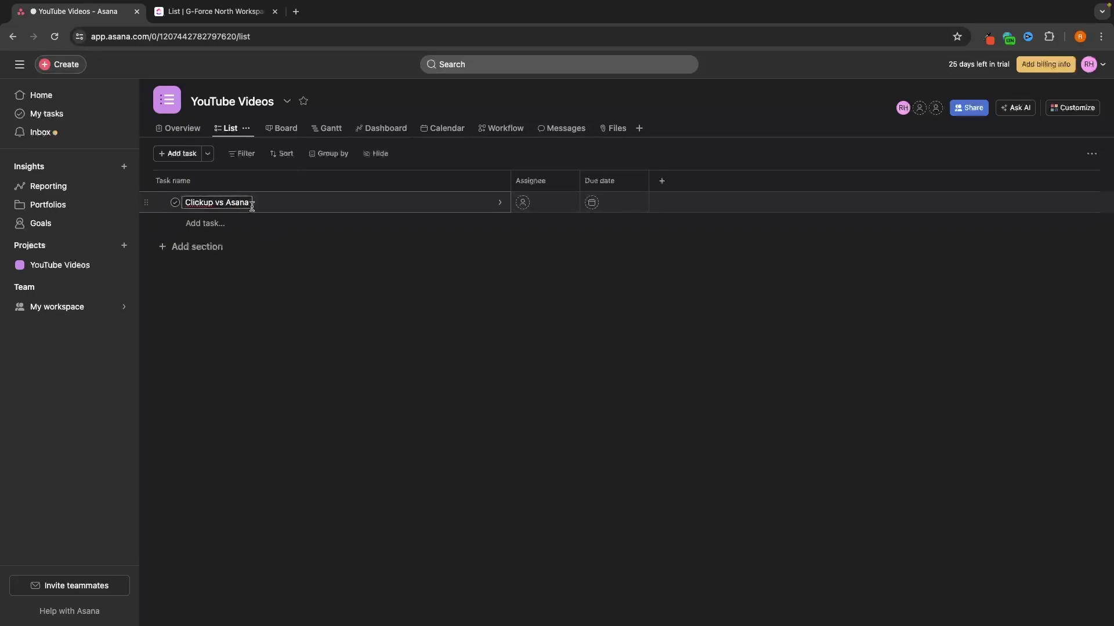
{"action": "left_click", "coordinate": [499, 203]}
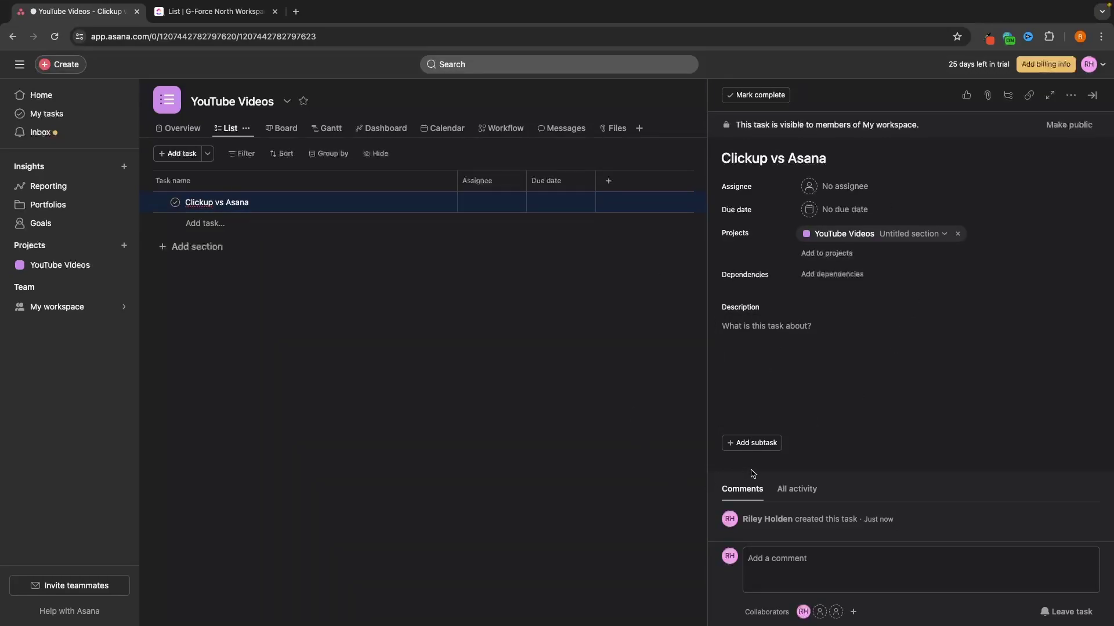
Paste subtasks Create video script, Record video, Edit video and Upload video under the task
{"action": "left_click", "coordinate": [761, 445]}
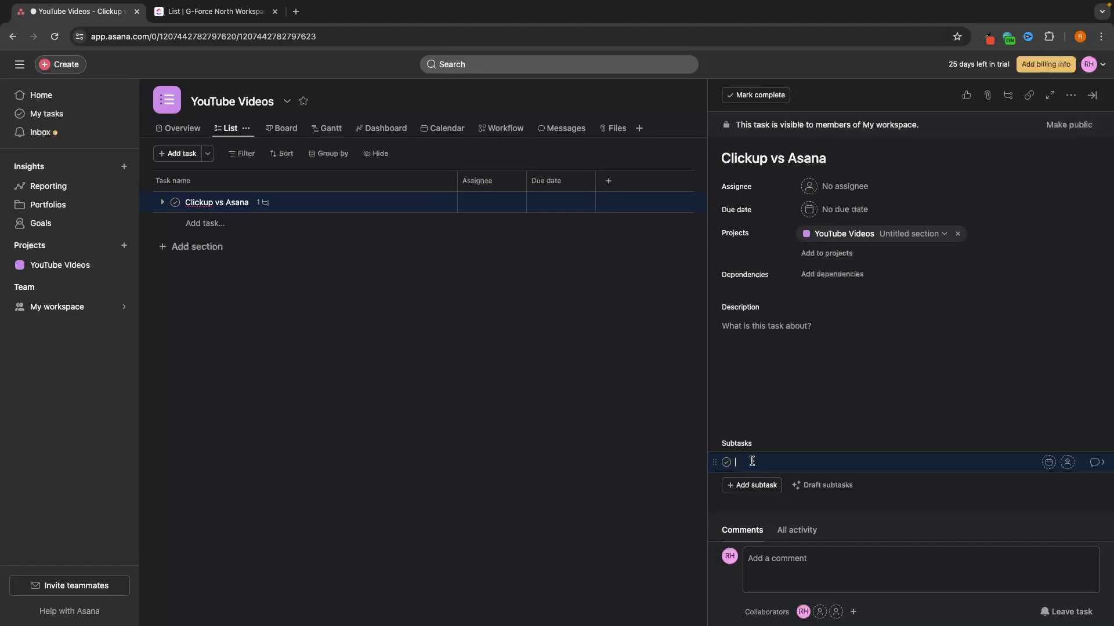
{"action": "type", "text": "Create video script Record video Edit video Upload video"}
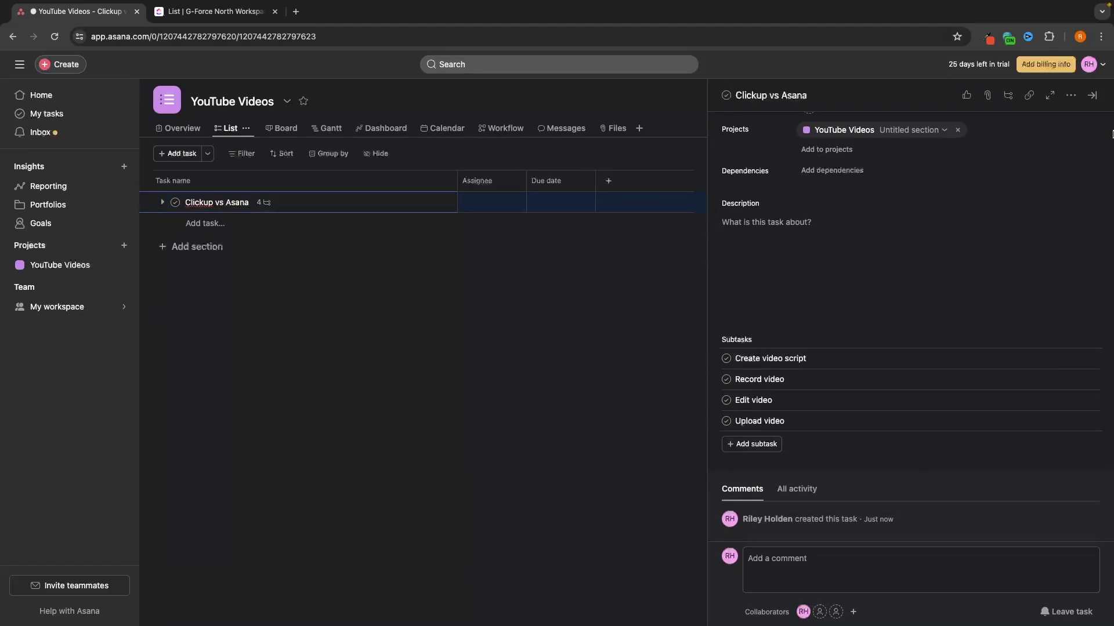
{"action": "left_click", "coordinate": [1098, 96]}
{"action": "left_click", "coordinate": [529, 203]}
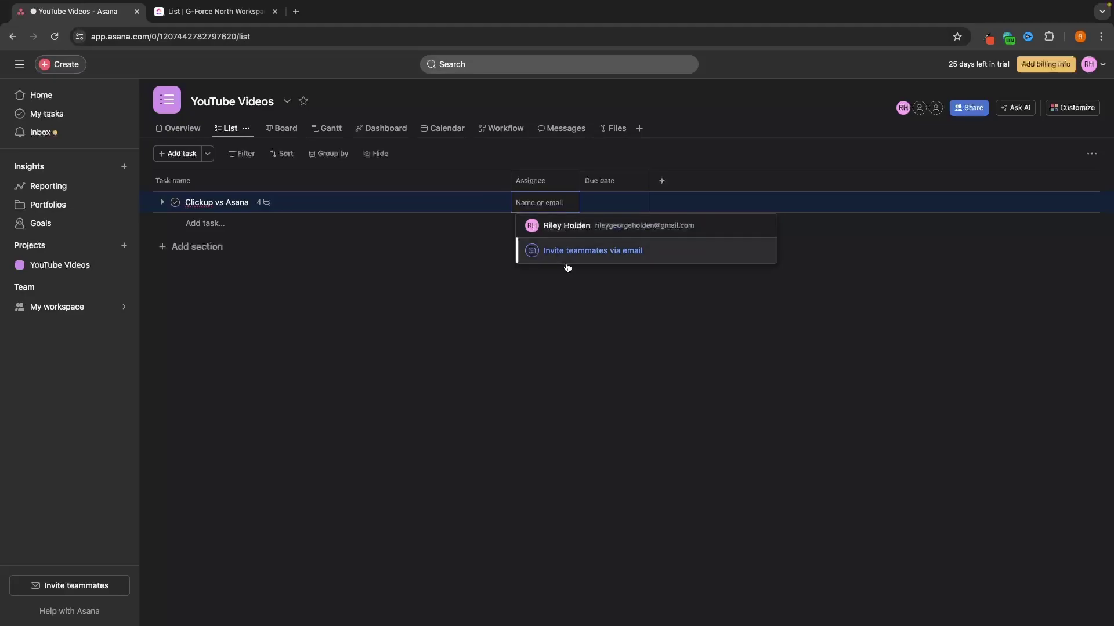
Assign Clickup vs Asana to yourself with a due date of 7 Jun
{"action": "left_click", "coordinate": [214, 12]}
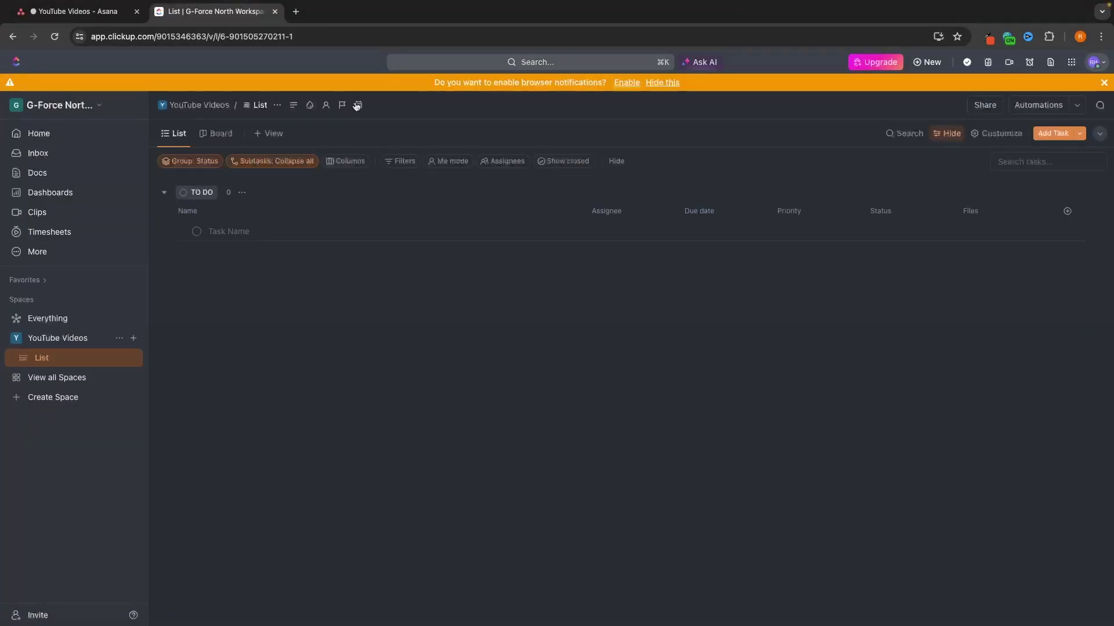
{"action": "left_click", "coordinate": [116, 11]}
{"action": "left_click", "coordinate": [556, 230]}
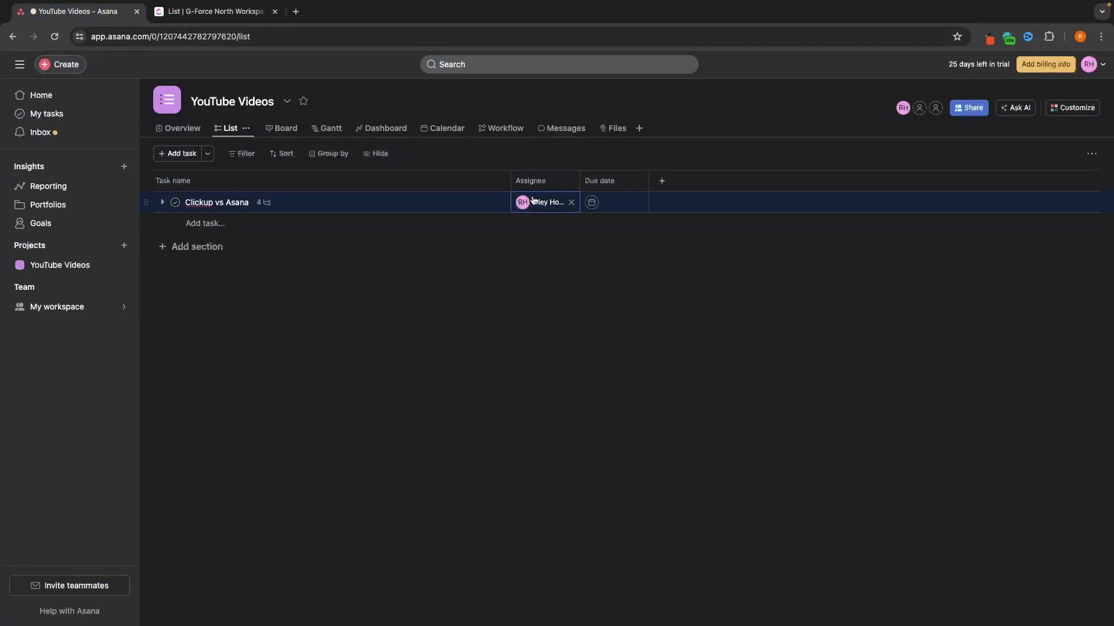
{"action": "left_click", "coordinate": [618, 202]}
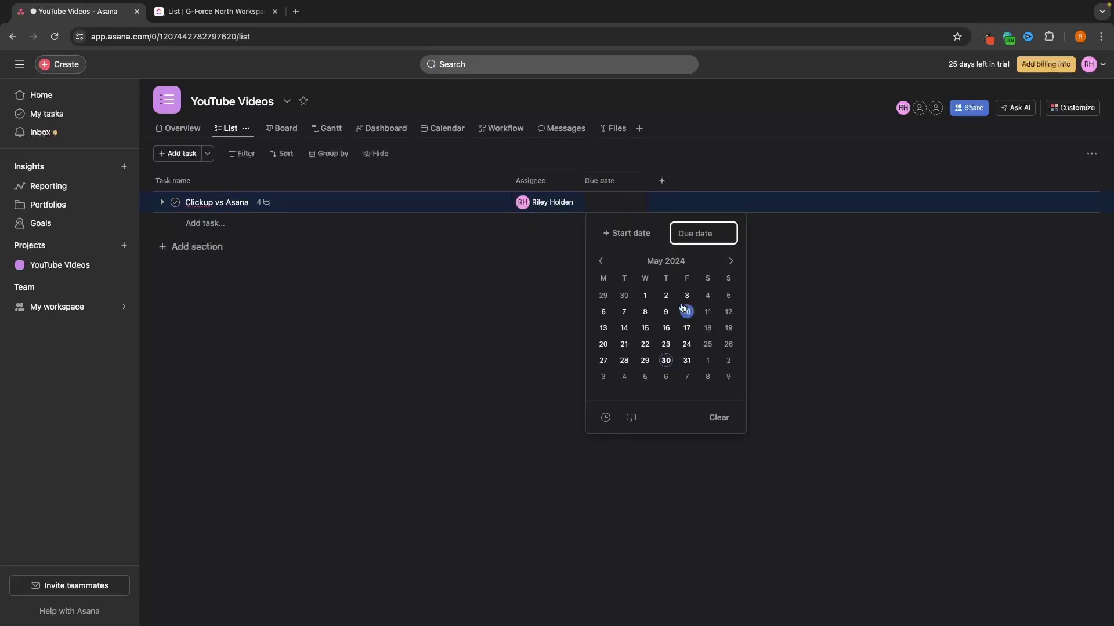
{"action": "left_click", "coordinate": [687, 377]}
{"action": "left_click", "coordinate": [662, 180]}
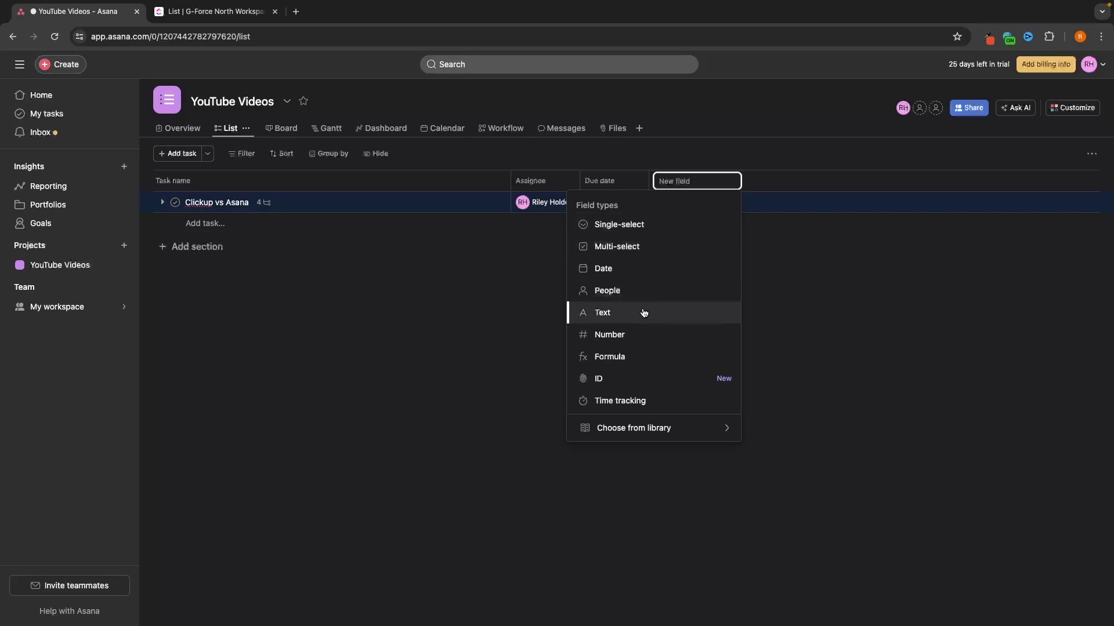
{"action": "left_click", "coordinate": [637, 430]}
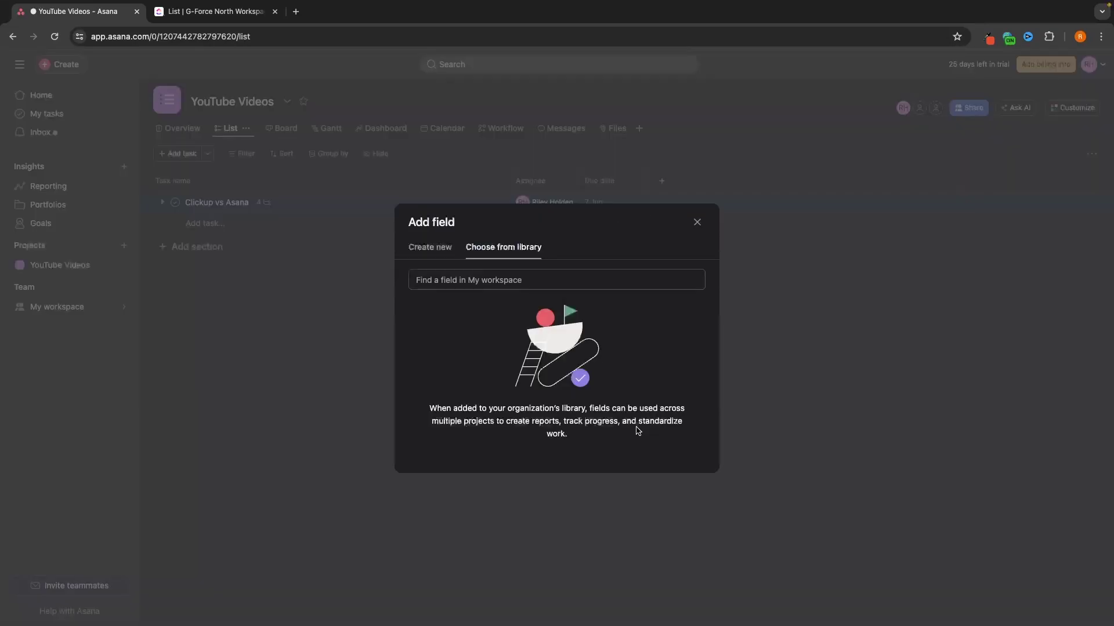
{"action": "left_click", "coordinate": [435, 247]}
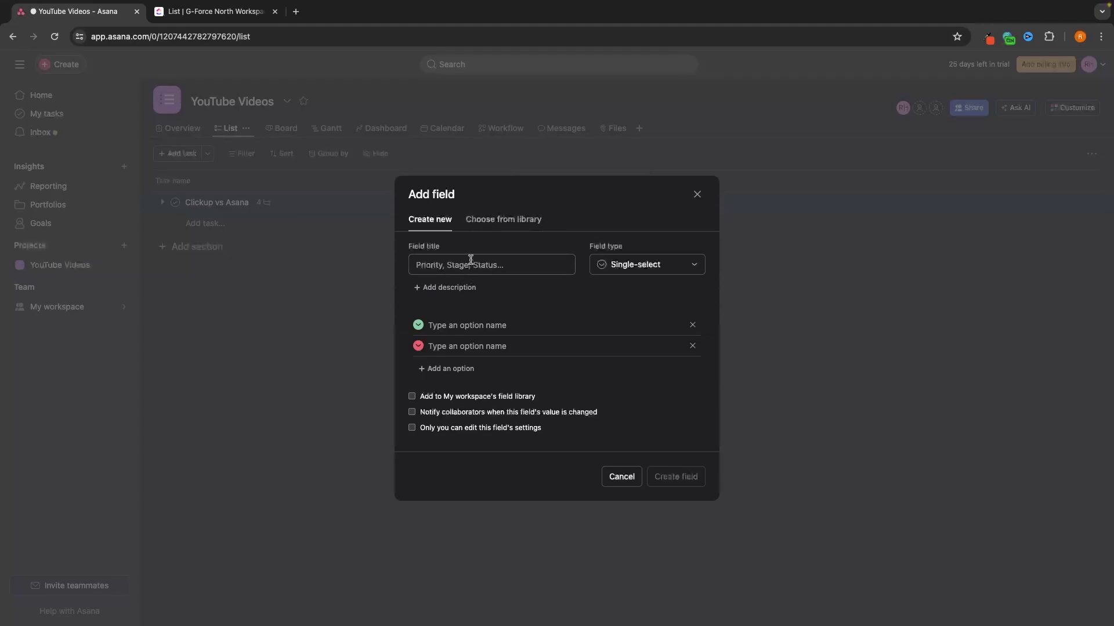
{"action": "left_click", "coordinate": [433, 261]}
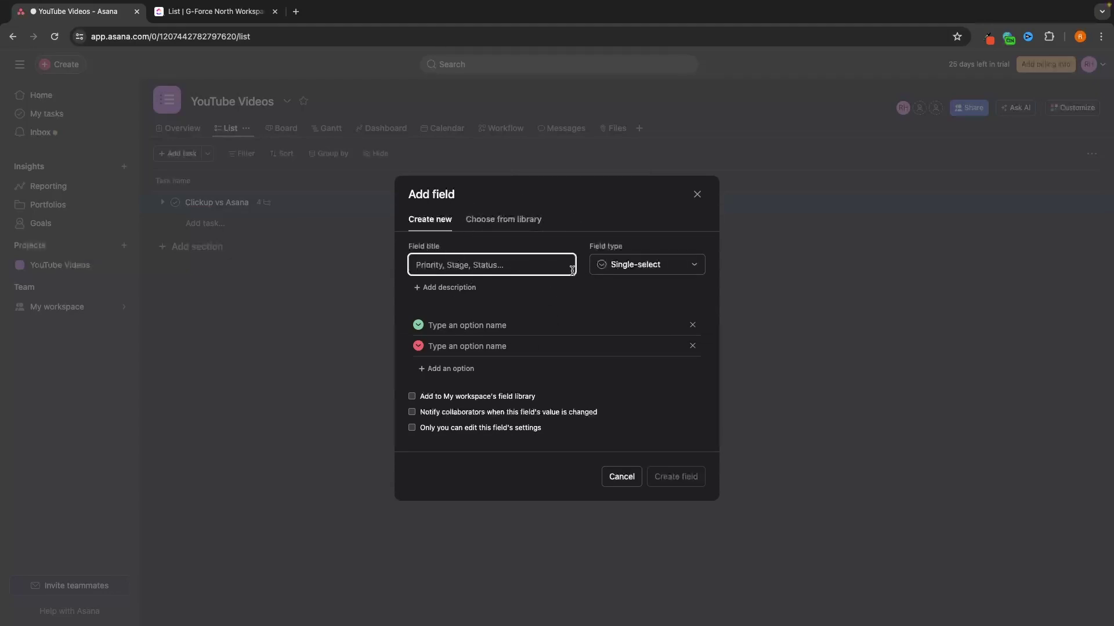
{"action": "left_click", "coordinate": [635, 264]}
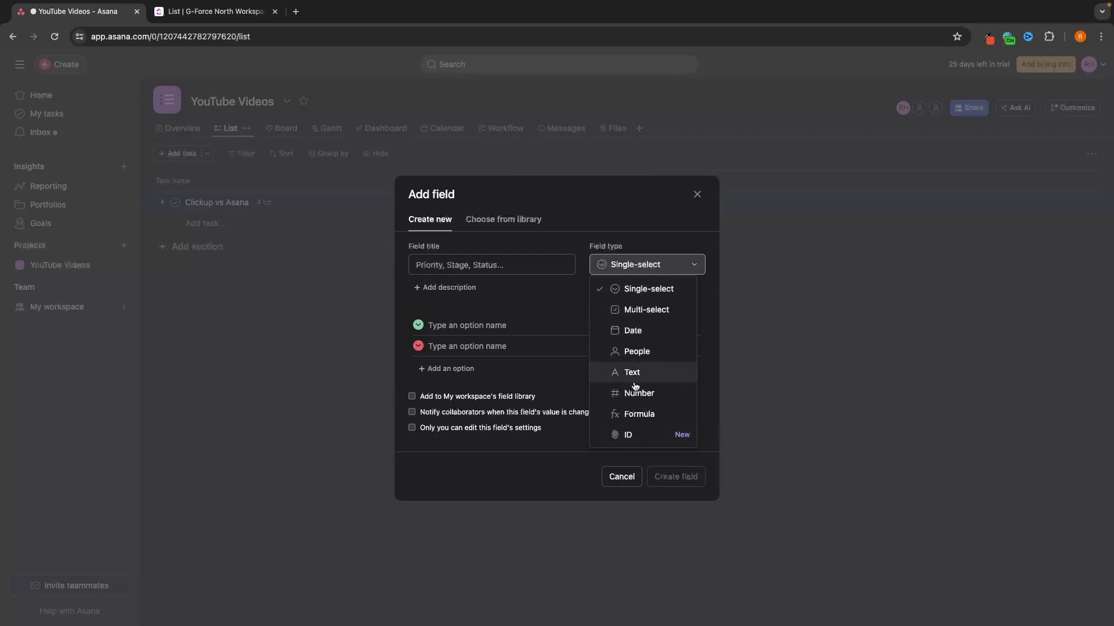
{"action": "left_click", "coordinate": [557, 293]}
{"action": "left_click", "coordinate": [480, 325]}
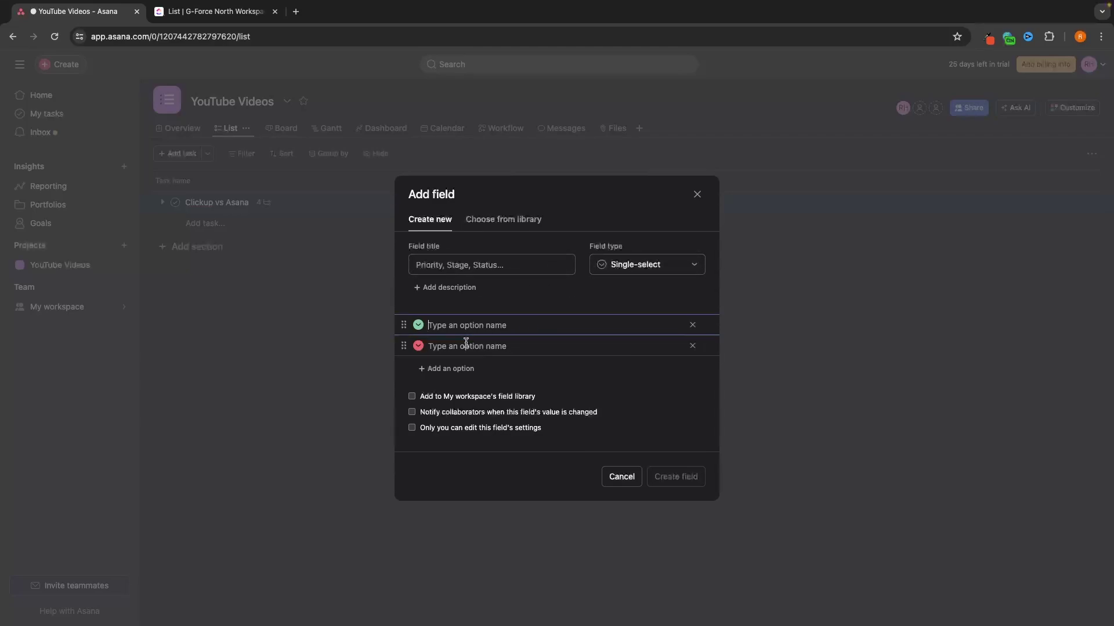
{"action": "left_click", "coordinate": [621, 477]}
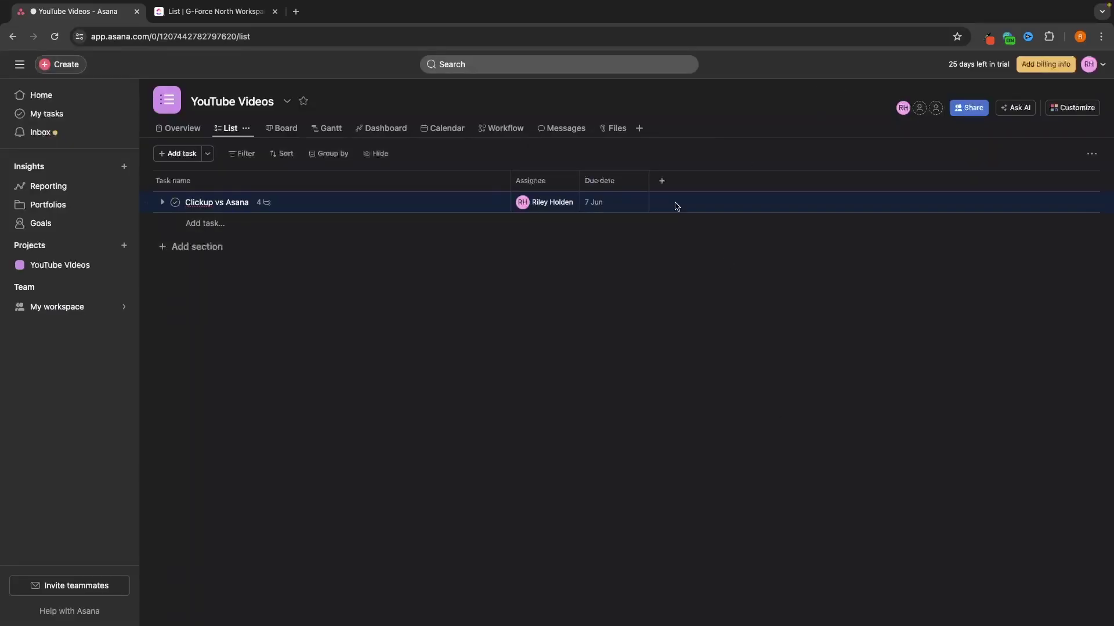
Add 'In progress' and 'Complete' sections to the project in Board view
{"action": "left_click", "coordinate": [272, 128]}
{"action": "left_click", "coordinate": [358, 177]}
{"action": "type", "text": "I"}
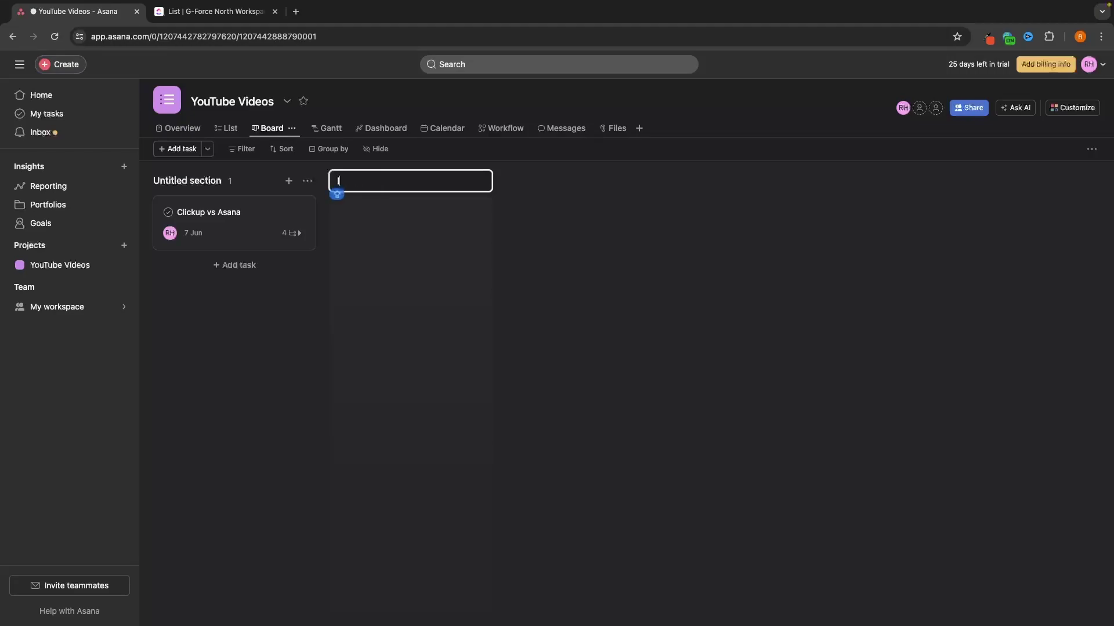
{"action": "type", "text": "n progress"}
{"action": "key", "text": "Return"}
{"action": "type", "text": "Complete"}
{"action": "left_click", "coordinate": [226, 128]}
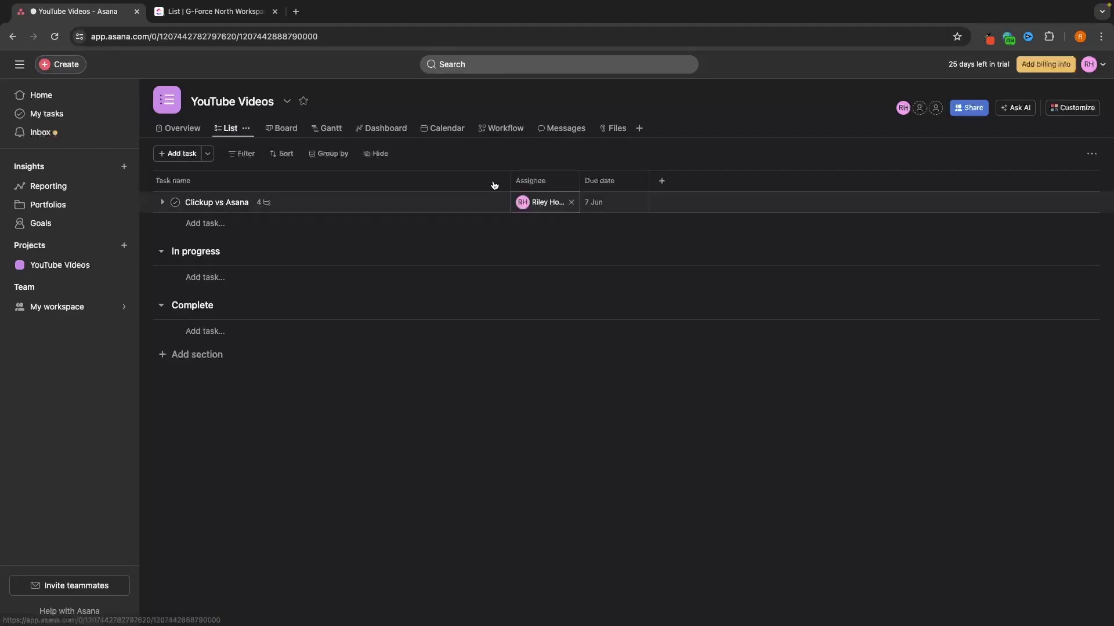
Mark all four subtasks of Clickup vs Asana as done
{"action": "left_click", "coordinate": [301, 205]}
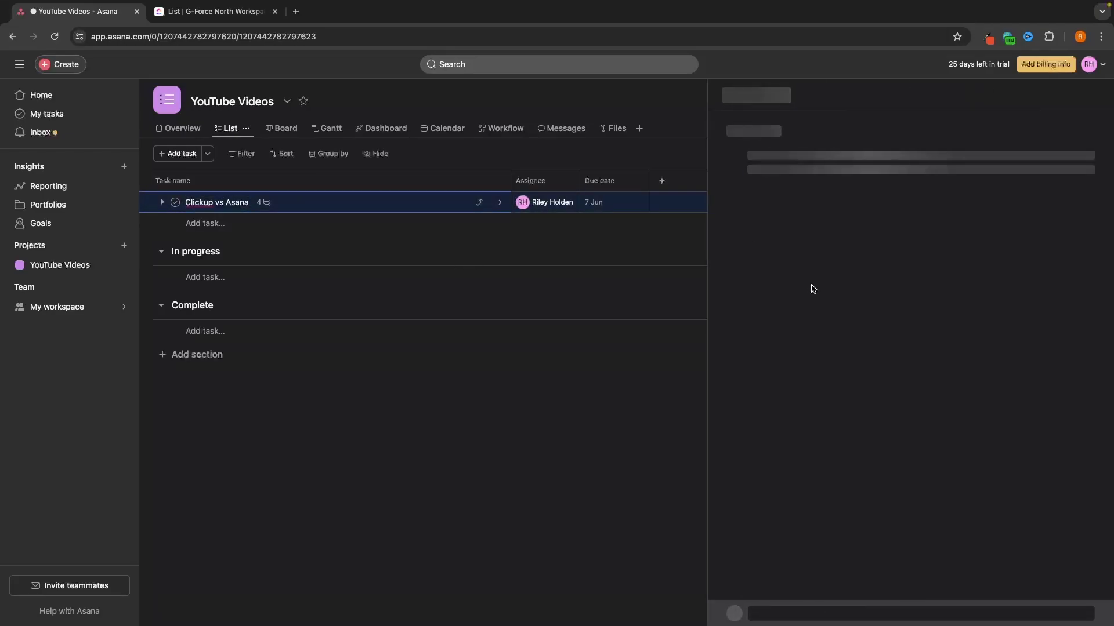
{"action": "scroll", "coordinate": [786, 433], "scroll_direction": "down", "scroll_amount": 2}
{"action": "left_click", "coordinate": [725, 390]}
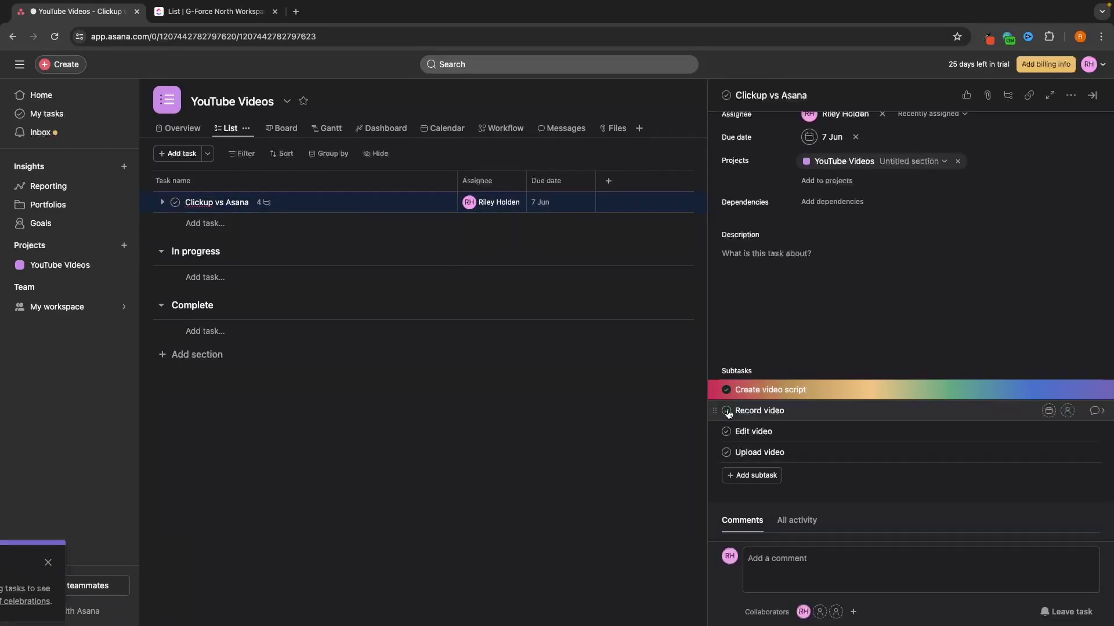
{"action": "left_click", "coordinate": [726, 411]}
{"action": "left_click", "coordinate": [725, 432]}
{"action": "left_click", "coordinate": [726, 452]}
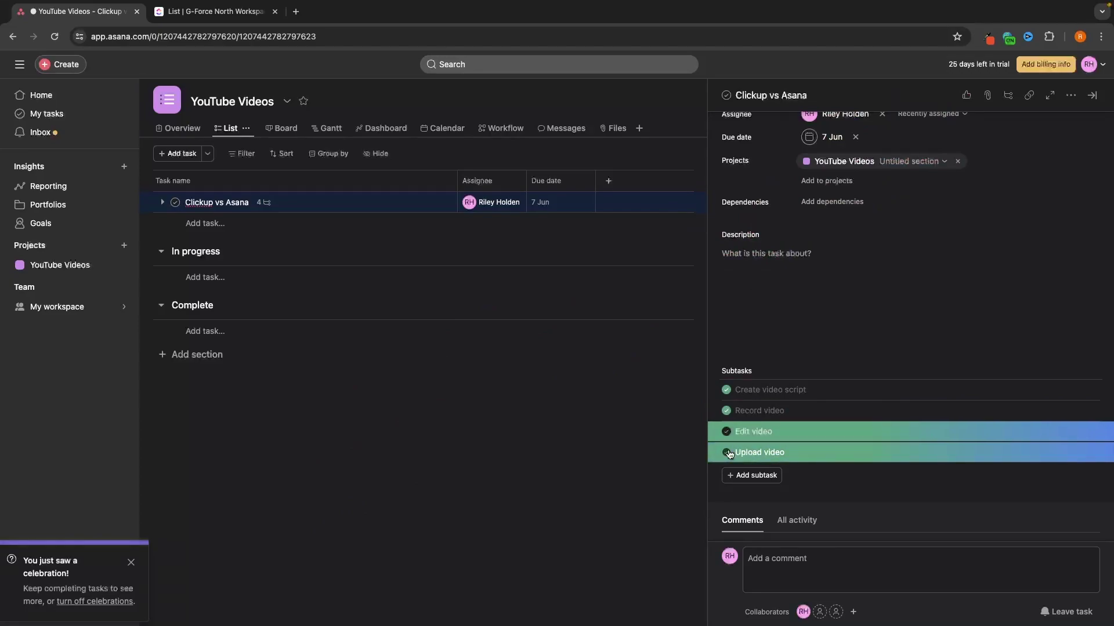
{"action": "left_click", "coordinate": [672, 439]}
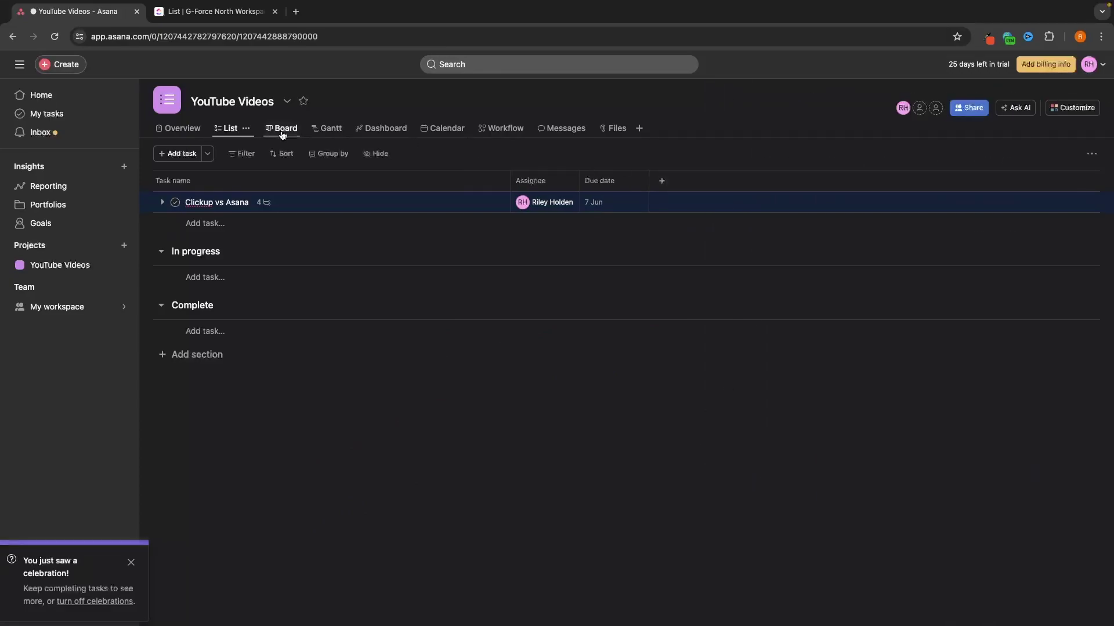
Drag the Clickup vs Asana card through In progress into Complete on the board
{"action": "left_click", "coordinate": [282, 131]}
{"action": "left_click_drag", "start_coordinate": [224, 214], "coordinate": [345, 215]}
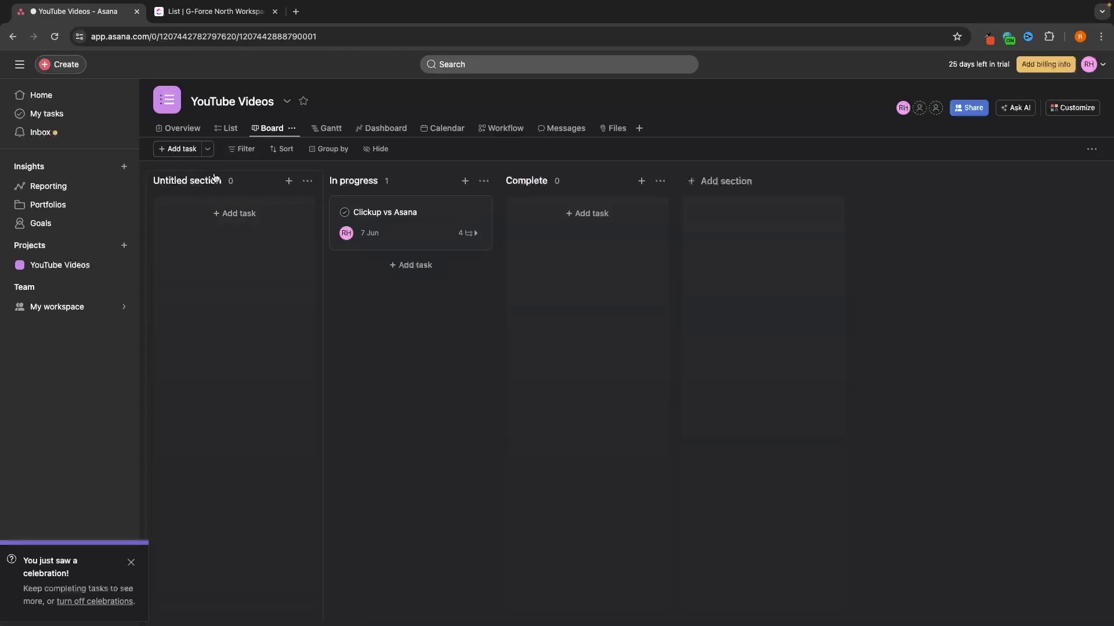
{"action": "left_click_drag", "start_coordinate": [361, 213], "coordinate": [531, 220]}
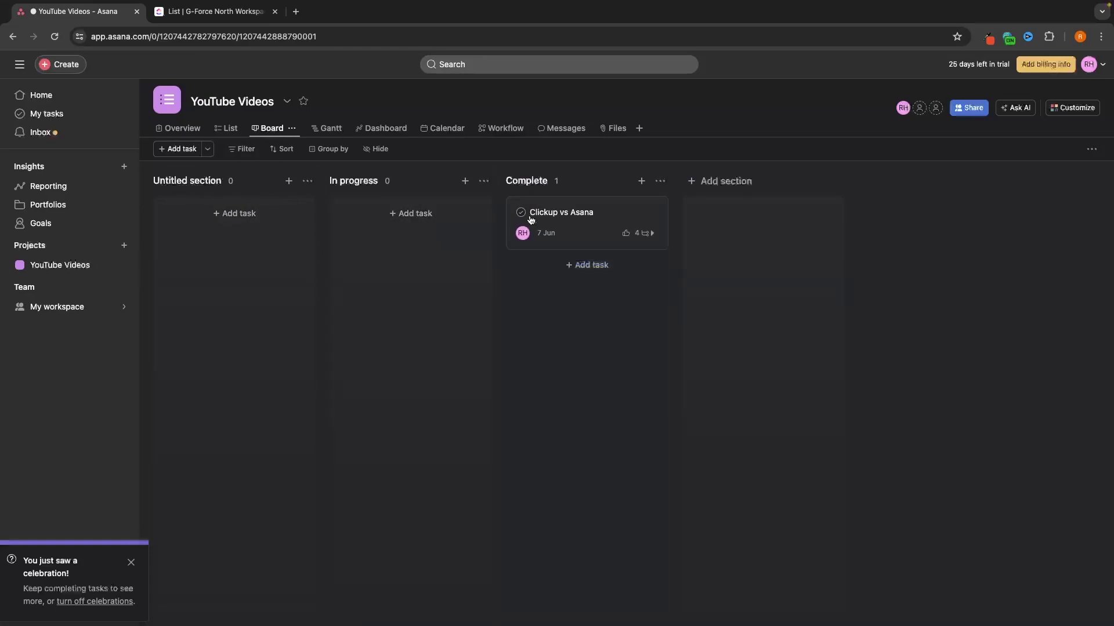
Rename the untitled section to 'To do' and switch to the Gantt timeline
{"action": "left_click", "coordinate": [200, 178]}
{"action": "type", "text": "To"}
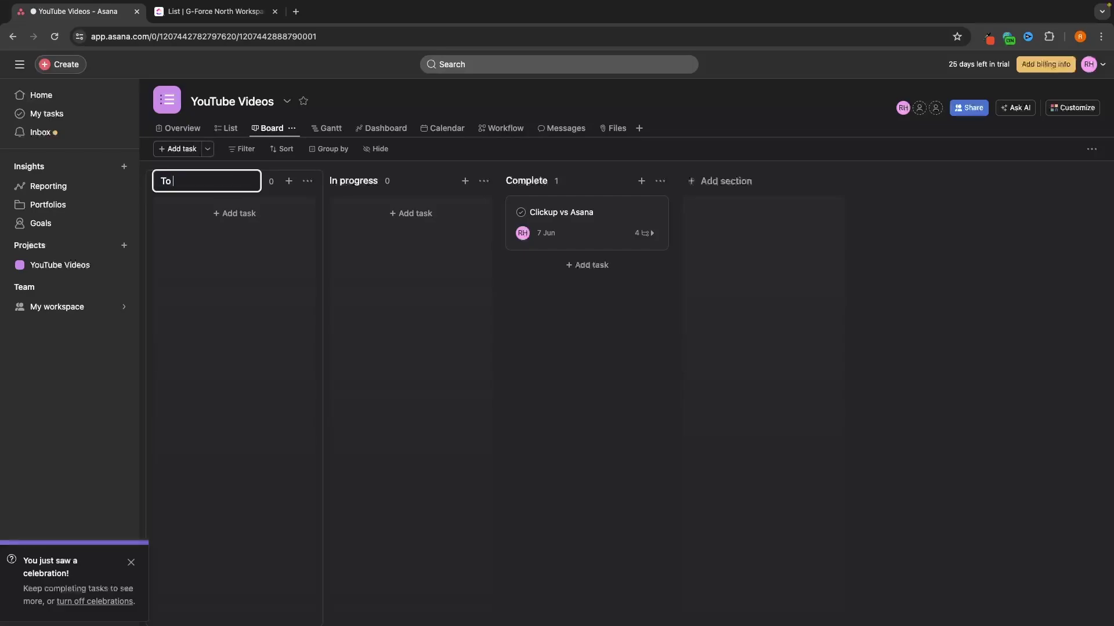
{"action": "type", "text": " do"}
{"action": "key", "text": "Return"}
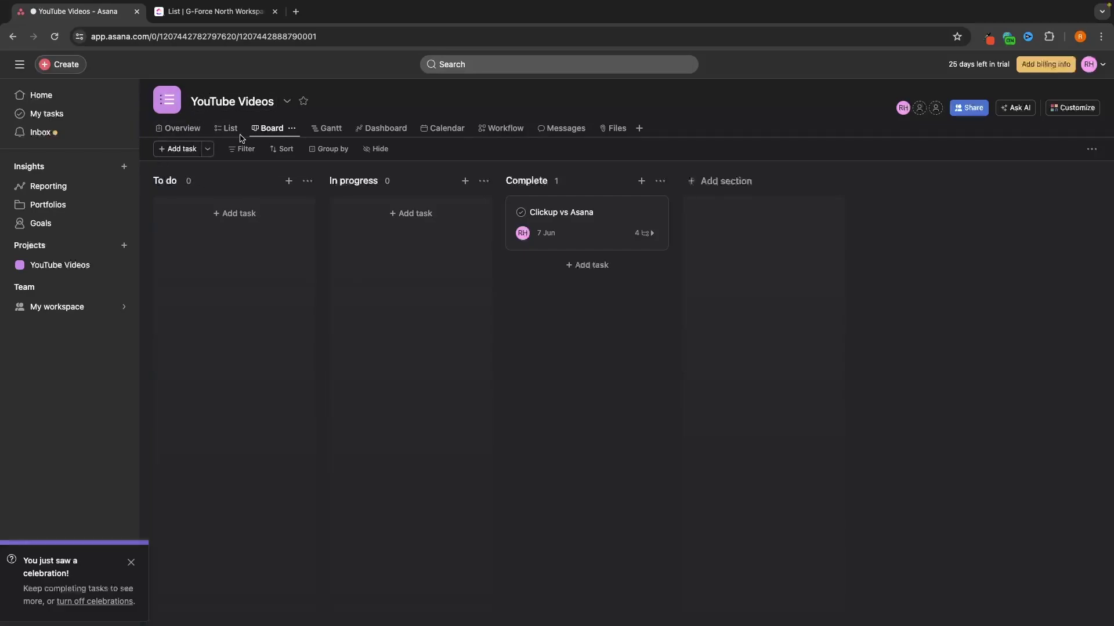
{"action": "left_click", "coordinate": [334, 131]}
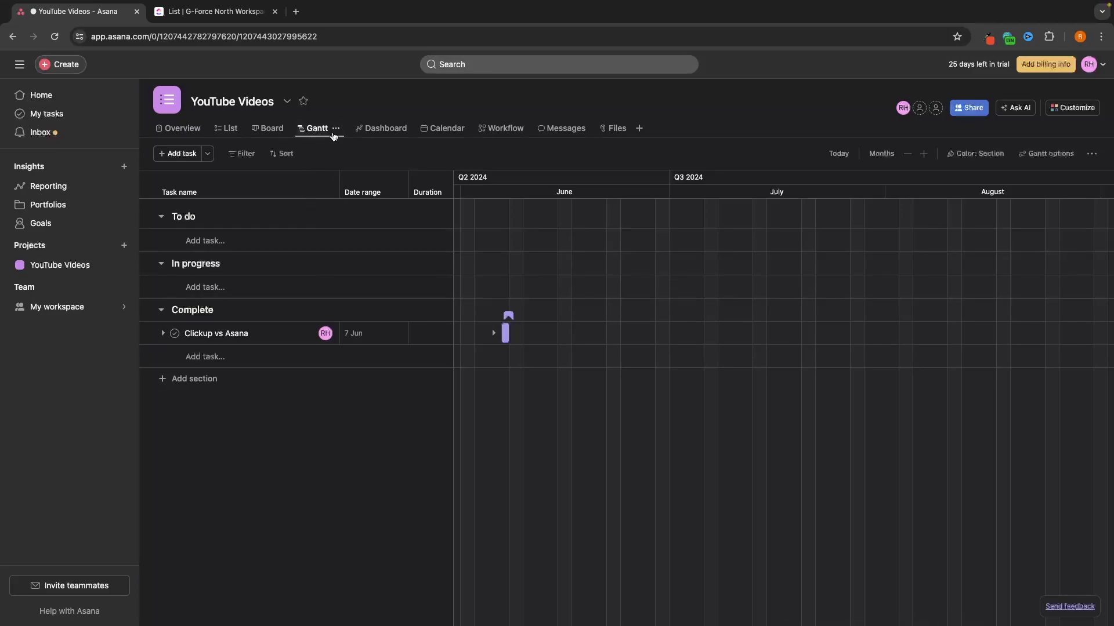
{"action": "left_click", "coordinate": [374, 129]}
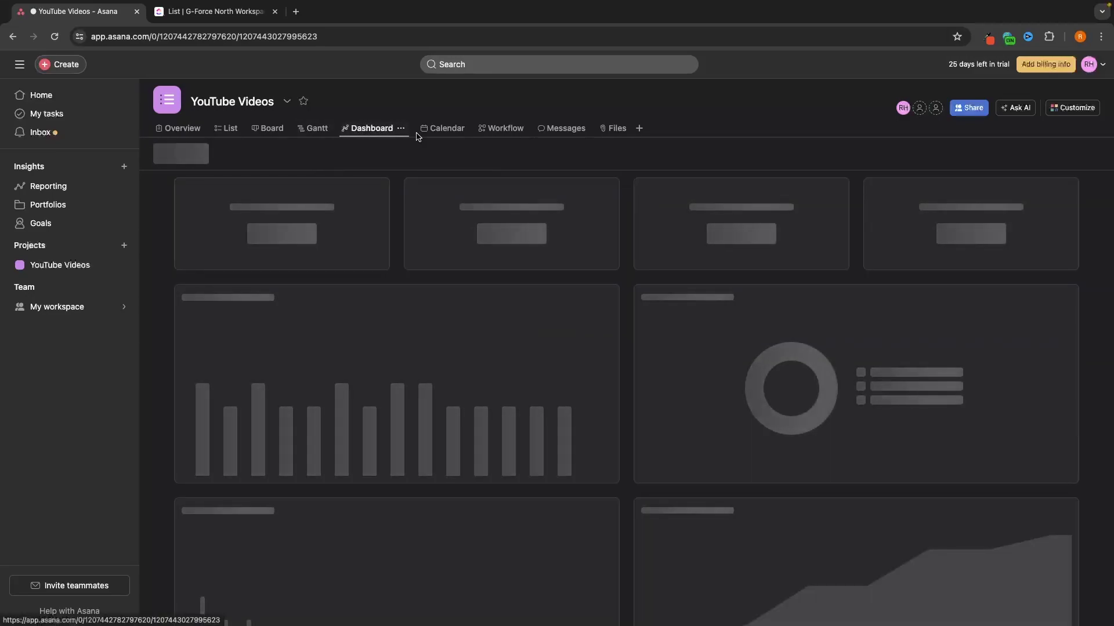
{"action": "left_click", "coordinate": [452, 132]}
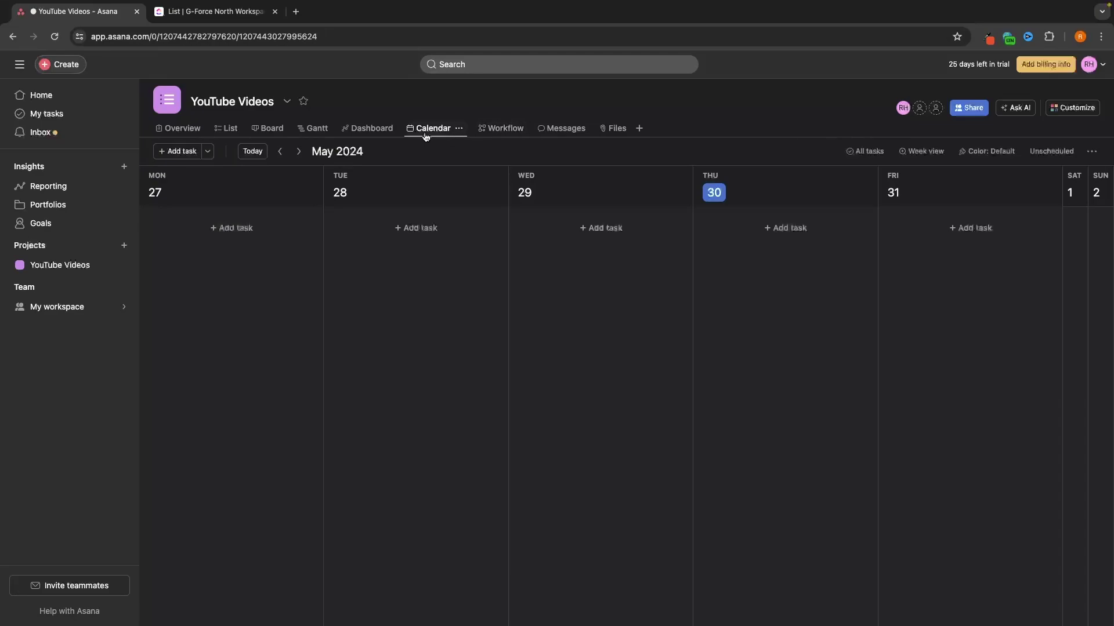
{"action": "left_click", "coordinate": [279, 135]}
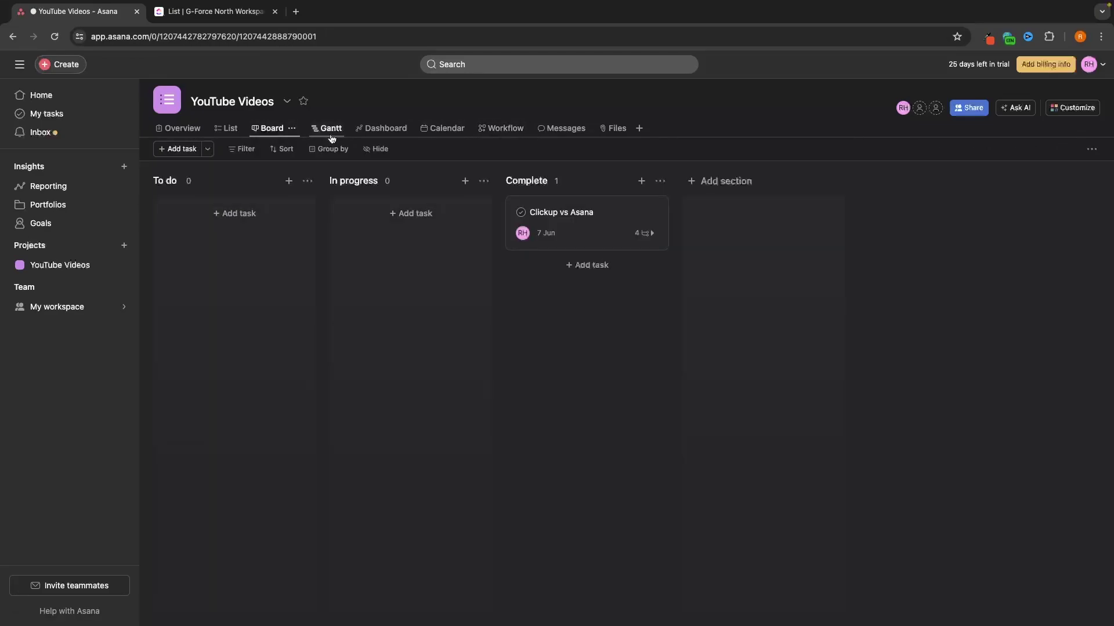
{"action": "left_click", "coordinate": [434, 131]}
{"action": "left_click", "coordinate": [365, 129]}
{"action": "left_click", "coordinate": [313, 129]}
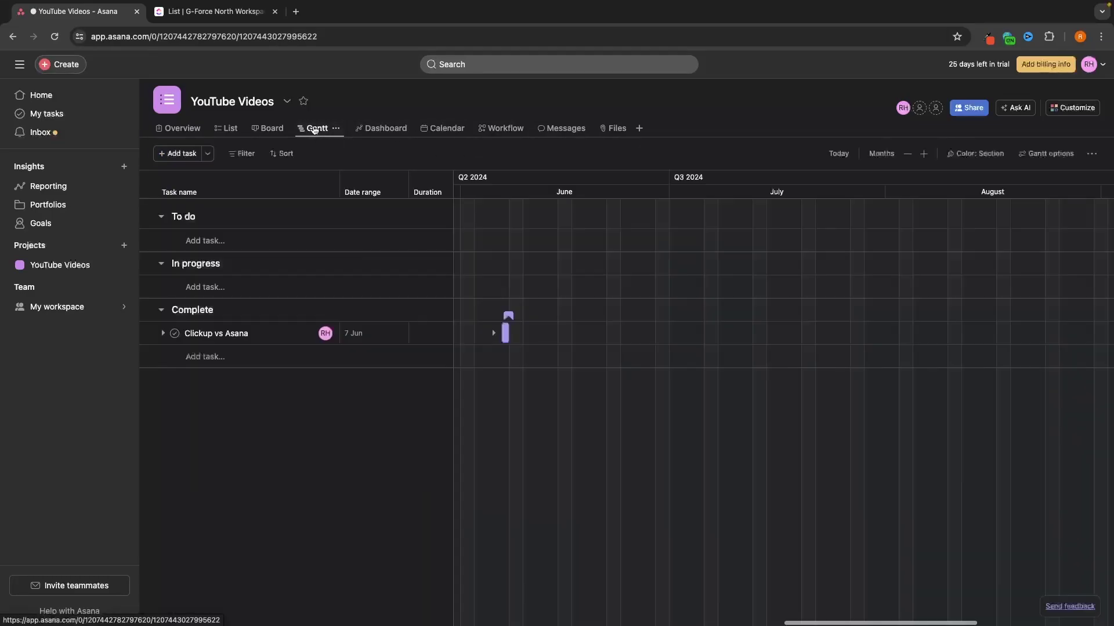